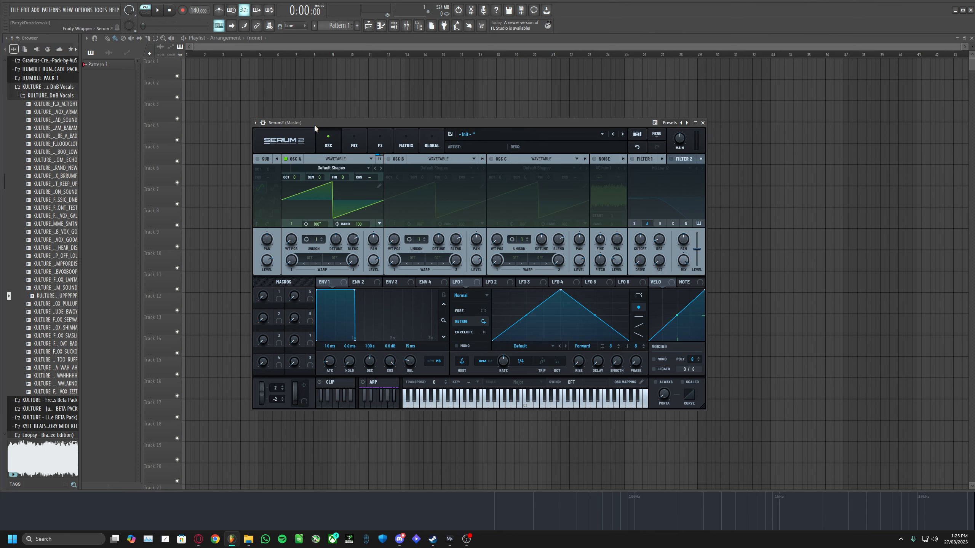
- Open the original Serum window beside Serum 2 for a side-by-side comparison
drag(453, 122, 451, 117)
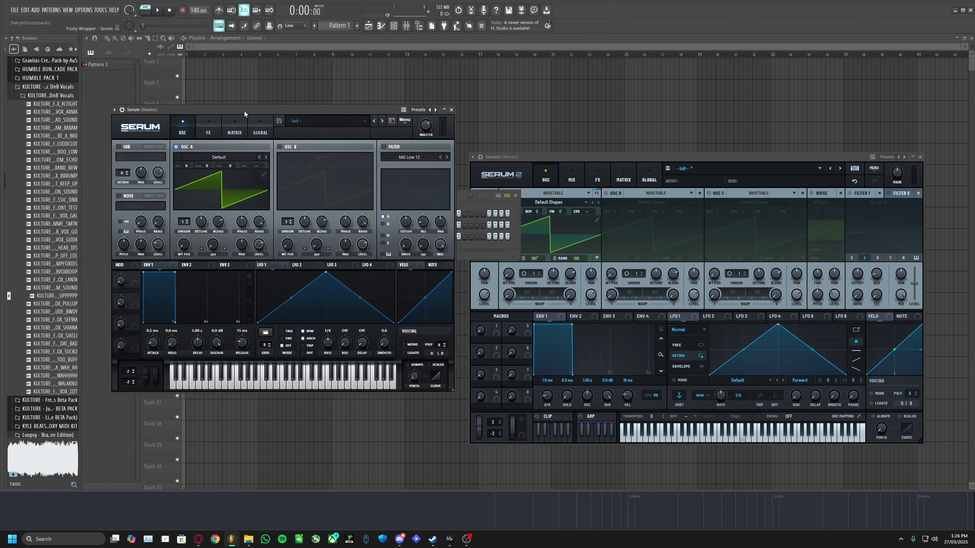
drag(244, 111, 239, 150)
drag(528, 158, 539, 140)
drag(303, 147, 303, 135)
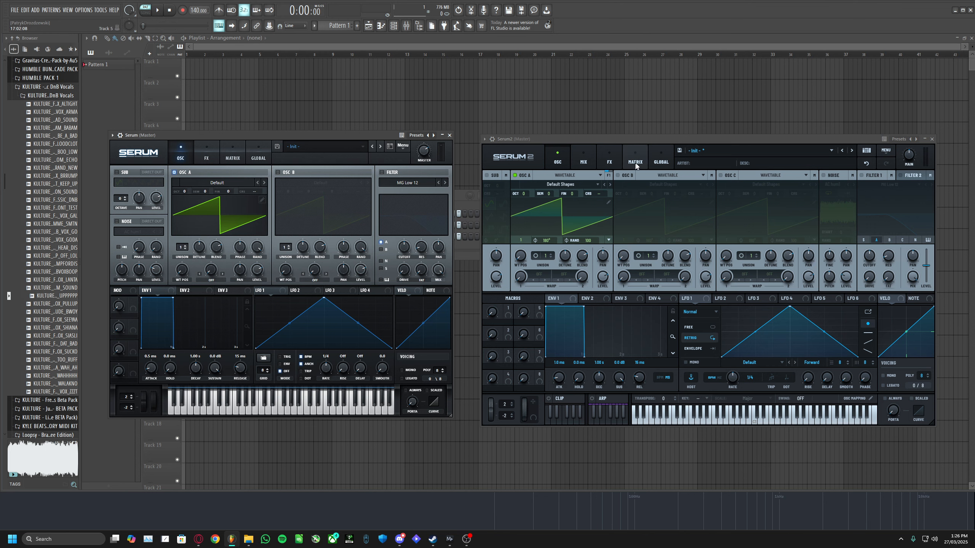
- Browse Serum 2's FX, Matrix, Mix and Oscillator pages, then put the original Serum window away
click(610, 159)
click(635, 159)
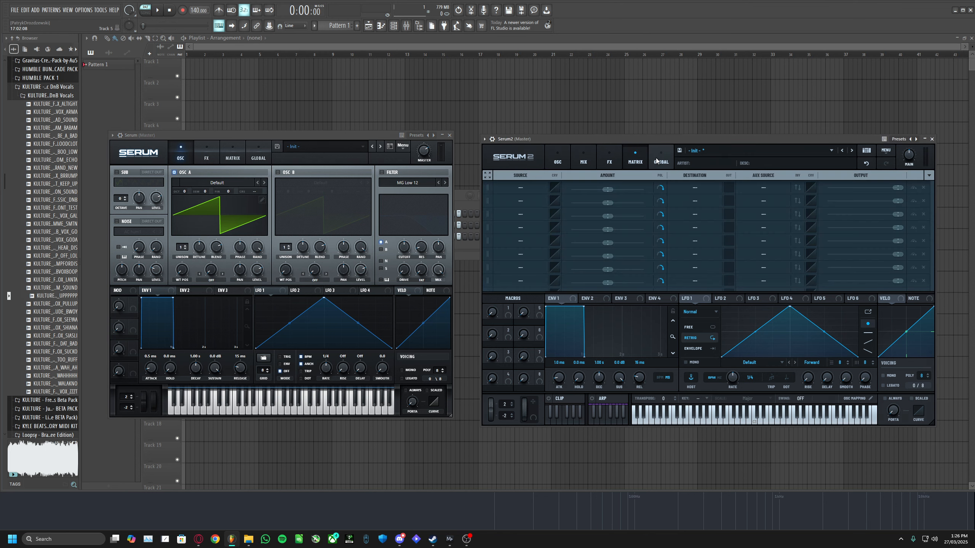
click(583, 159)
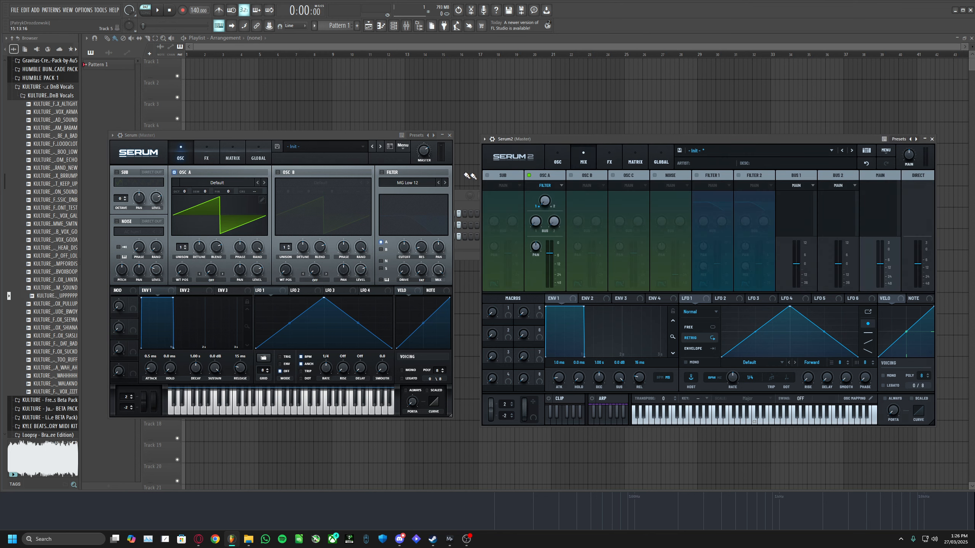
click(557, 159)
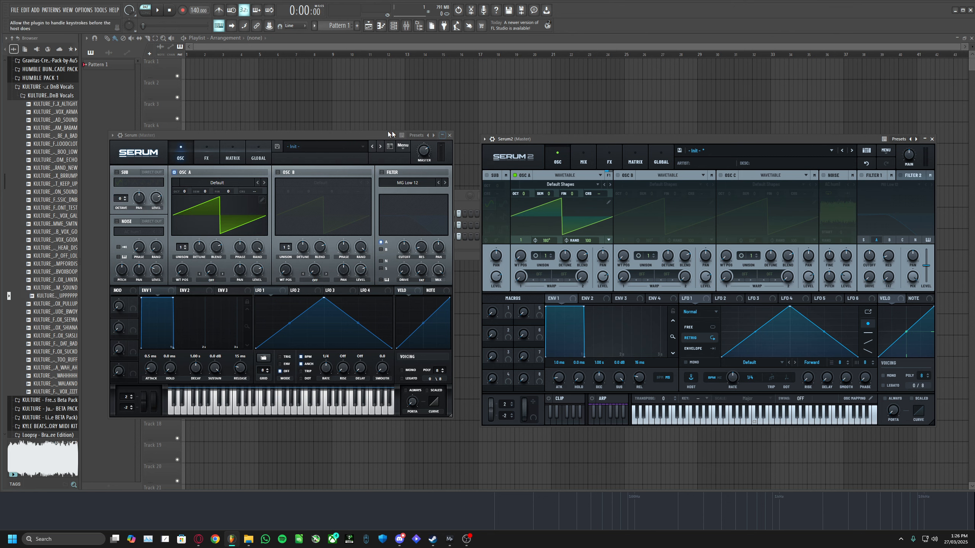
drag(321, 133, 298, 38)
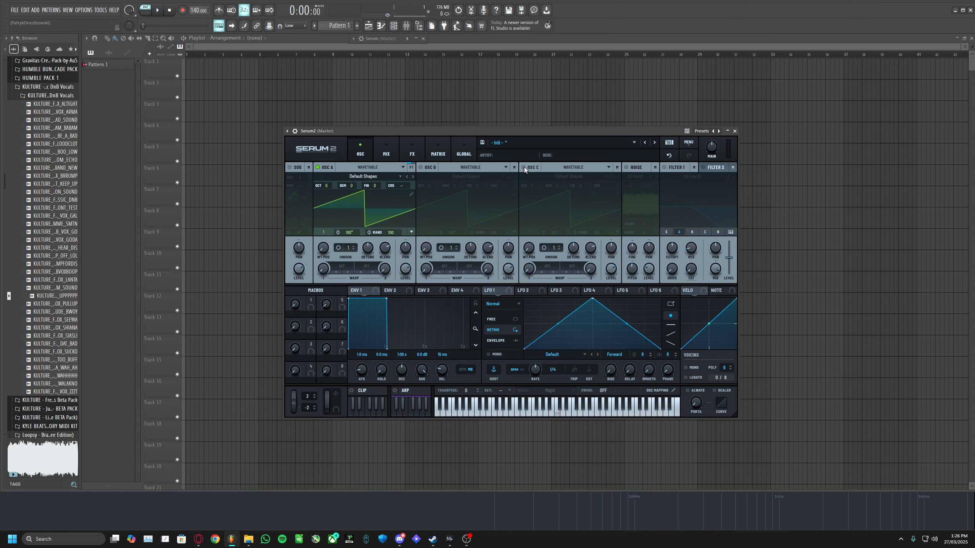
- Enable oscillators B and C
click(421, 168)
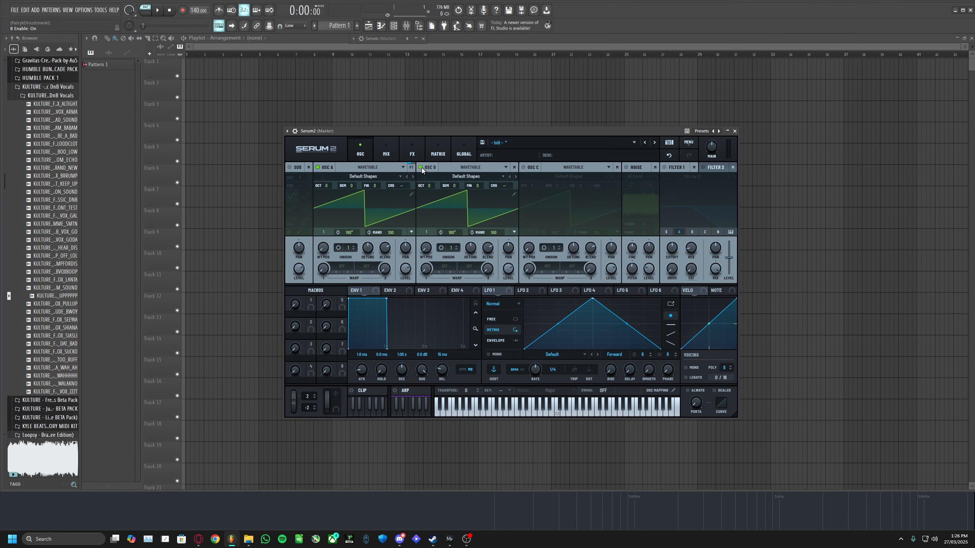
click(529, 169)
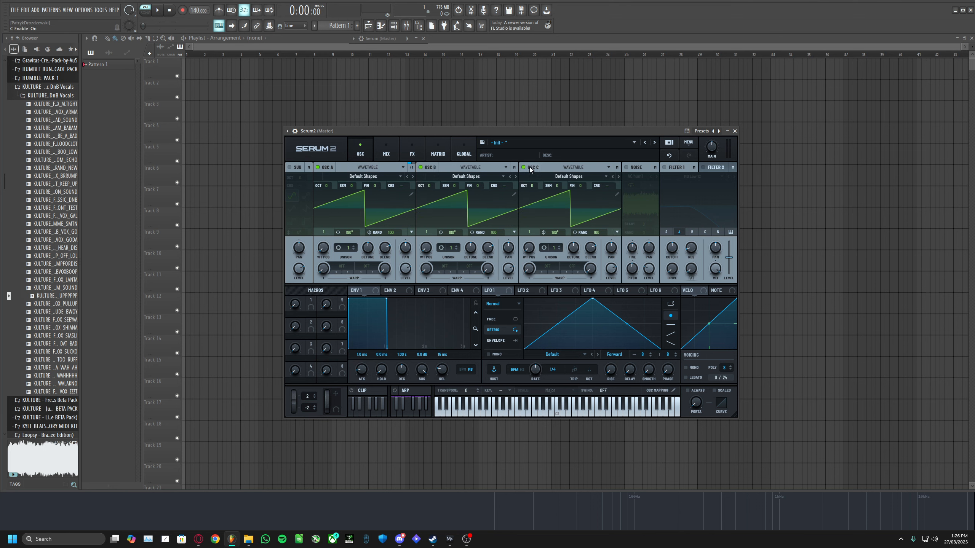
- Switch oscillator B's type to Multisample
click(464, 168)
click(473, 186)
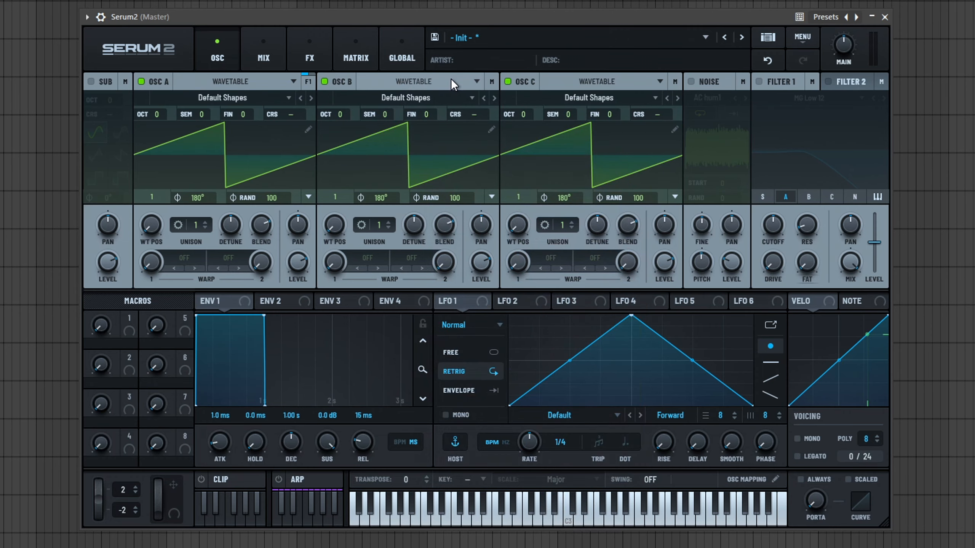
- Browse the factory multisample categories available for oscillator B
click(452, 81)
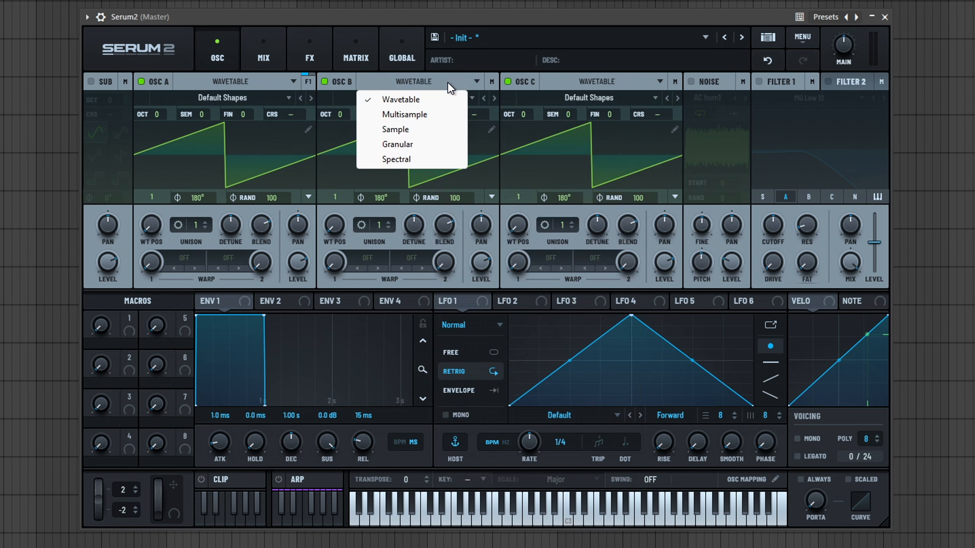
click(419, 114)
click(429, 96)
mouse_move(420, 116)
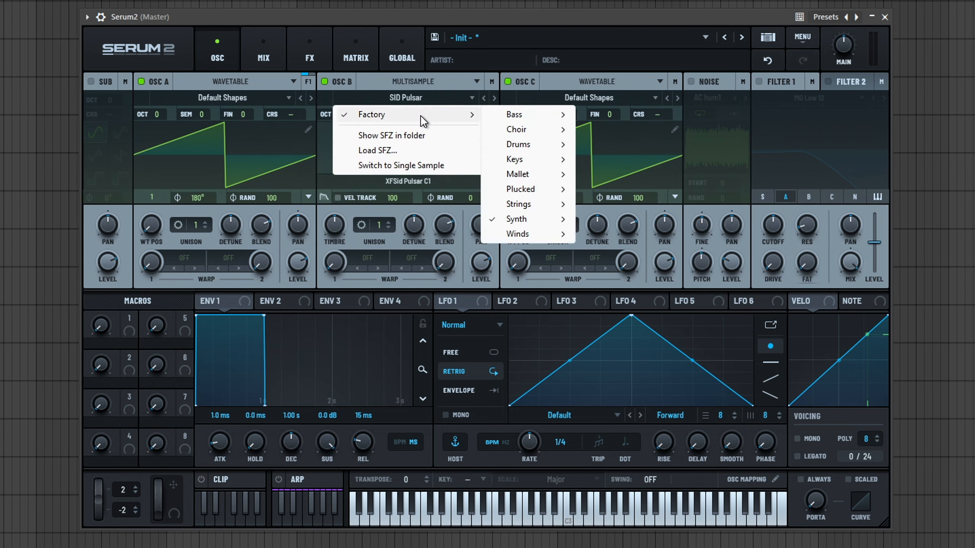
mouse_move(527, 148)
mouse_move(528, 165)
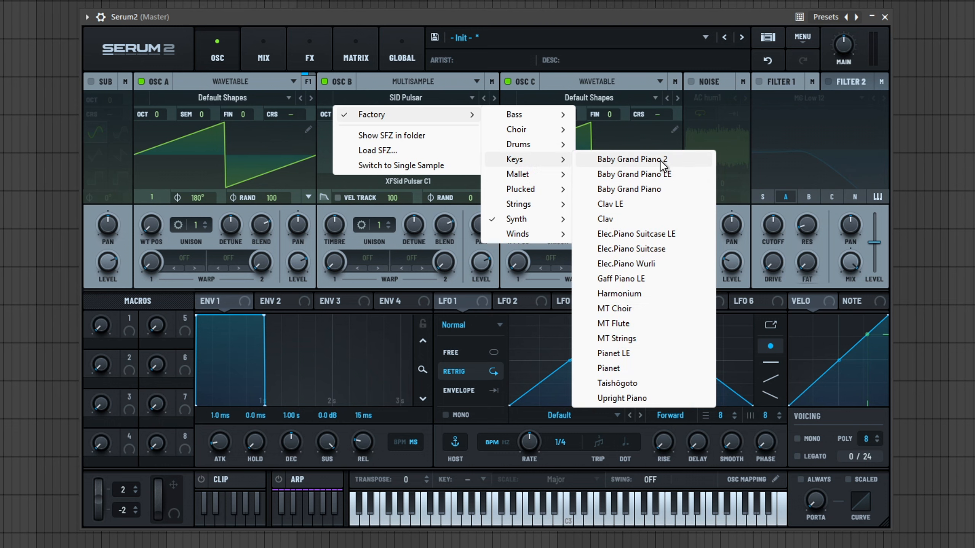
click(428, 86)
- Disable oscillators C and A, leaving only oscillator B active
click(507, 82)
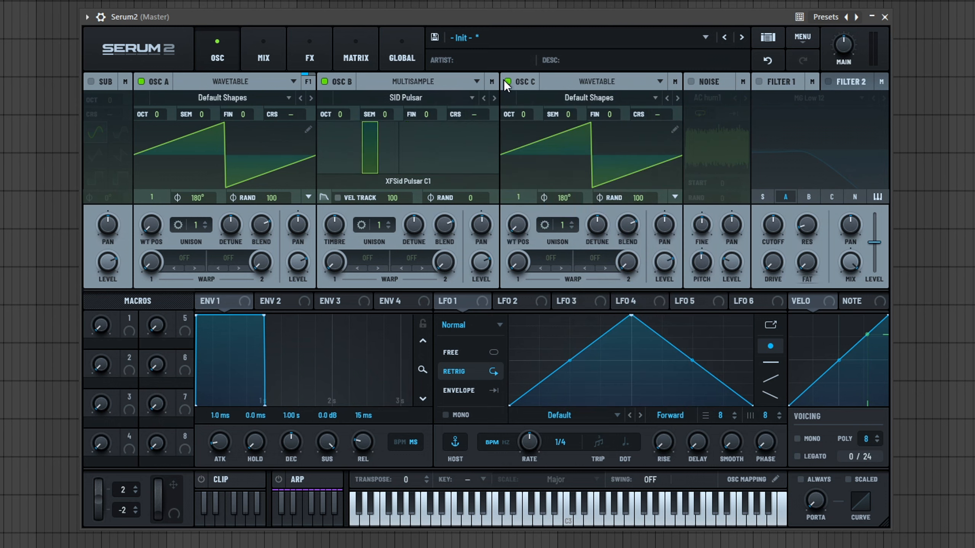
click(142, 81)
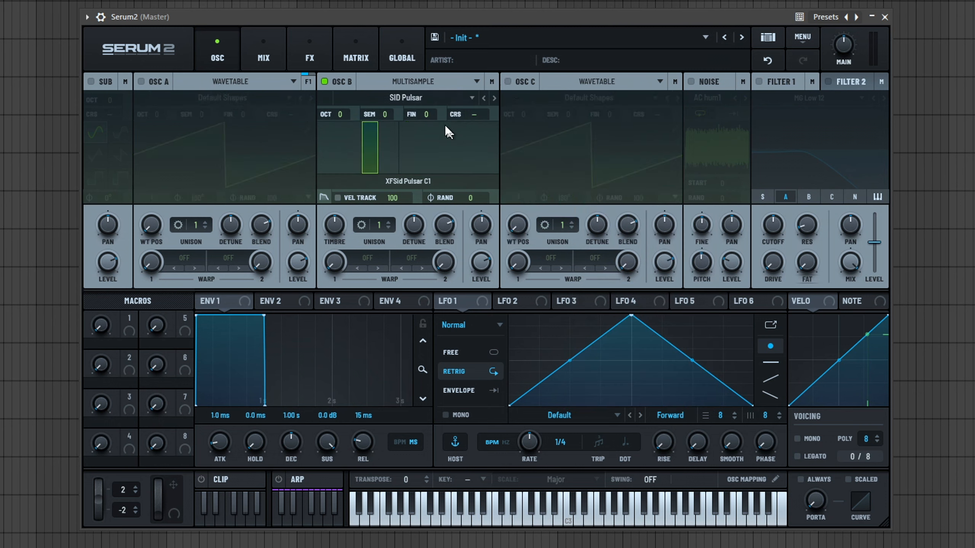
- Load the factory Keys multisample Baby Grand Piano 2 into oscillator B
click(399, 98)
mouse_move(430, 114)
mouse_move(544, 158)
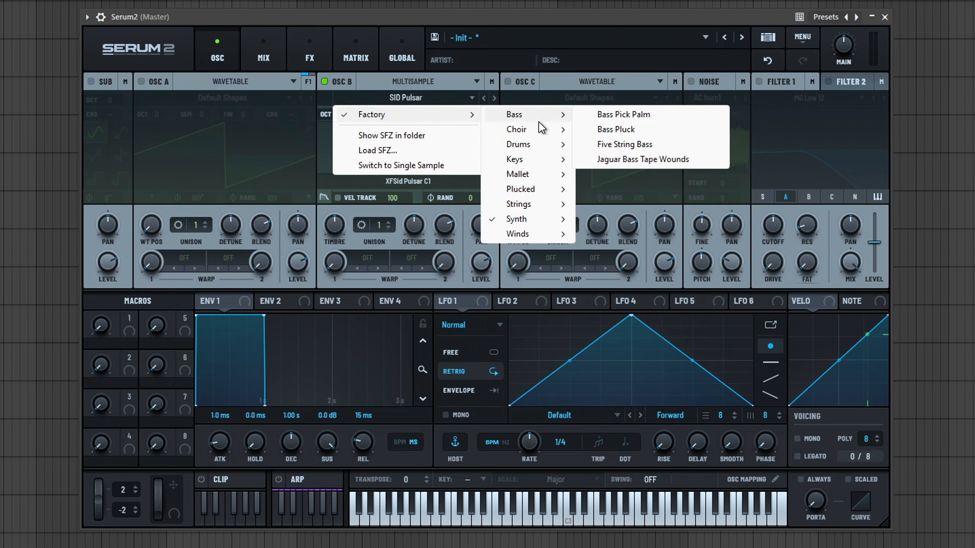
click(670, 161)
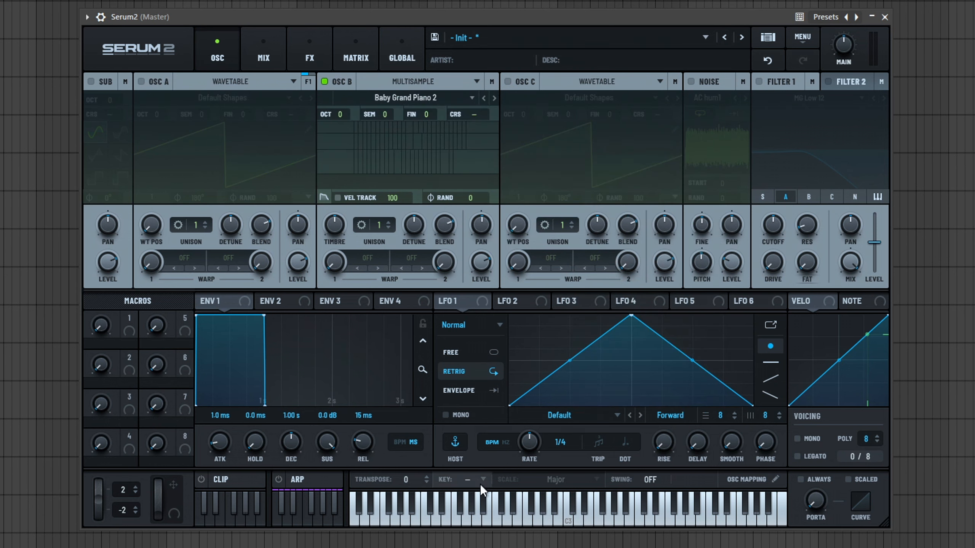
- Play several notes on the keyboard to audition the piano multisample
click(473, 518)
click(440, 523)
drag(440, 523, 452, 520)
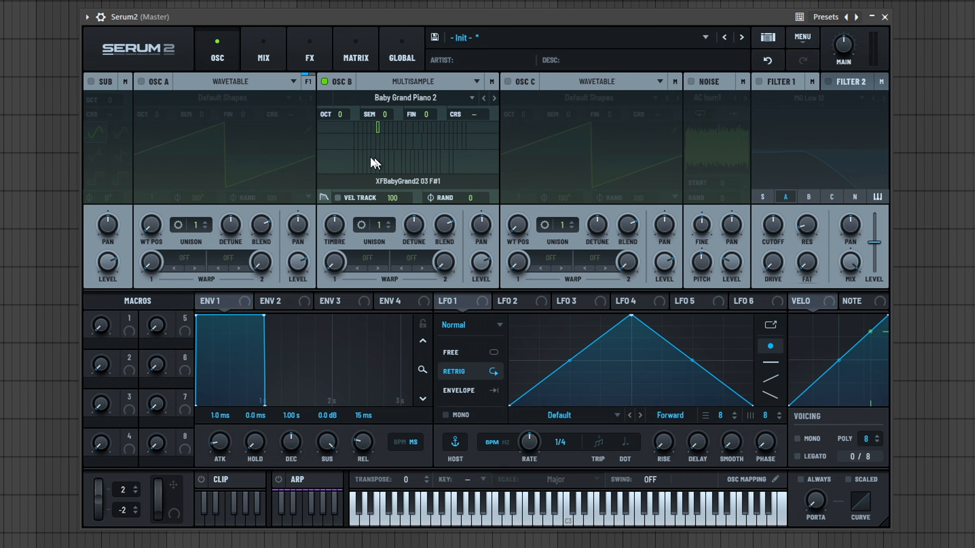
click(620, 518)
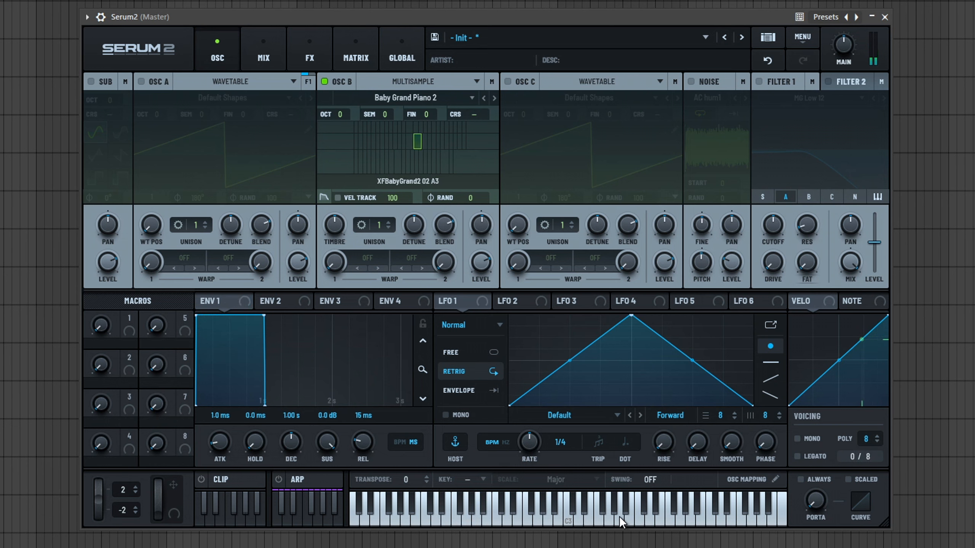
click(541, 527)
drag(409, 517, 493, 518)
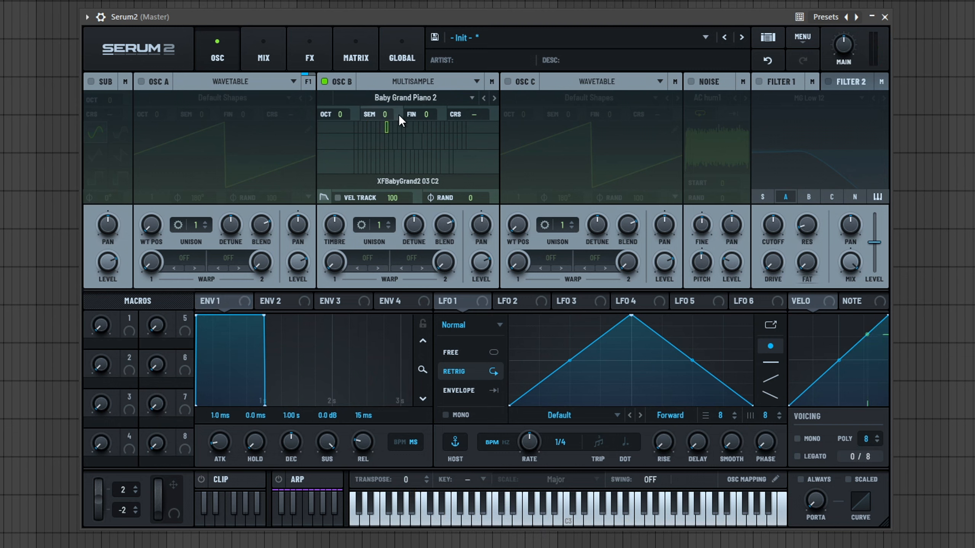
- Load the factory Drums > Acoustic multisample Kit Slingerland into oscillator B
click(430, 98)
mouse_move(410, 115)
mouse_move(538, 145)
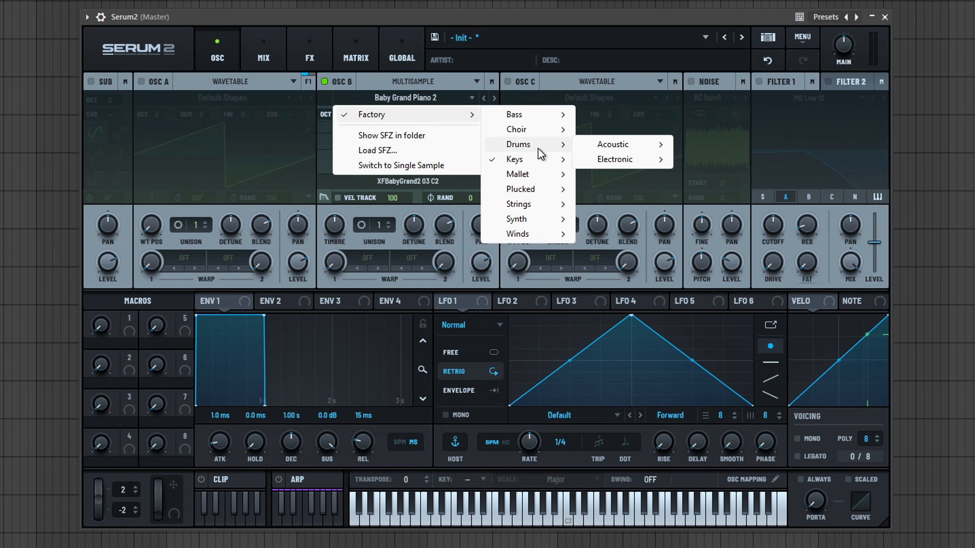
mouse_move(615, 144)
click(695, 175)
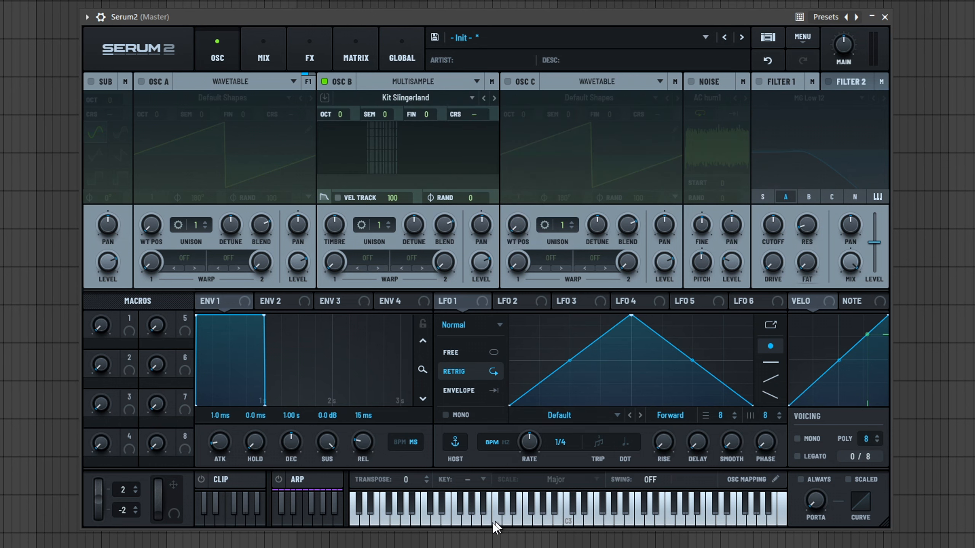
- Audition the drum kit on the keyboard and inspect its individual samples in the sample display
click(550, 518)
click(585, 522)
click(468, 522)
click(388, 522)
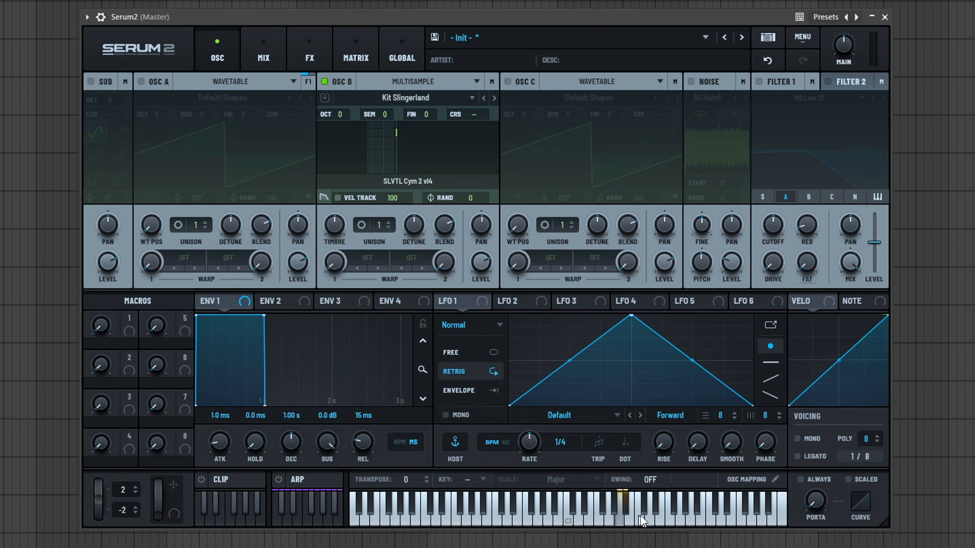
click(374, 146)
click(378, 148)
click(369, 142)
click(499, 527)
click(467, 527)
click(446, 528)
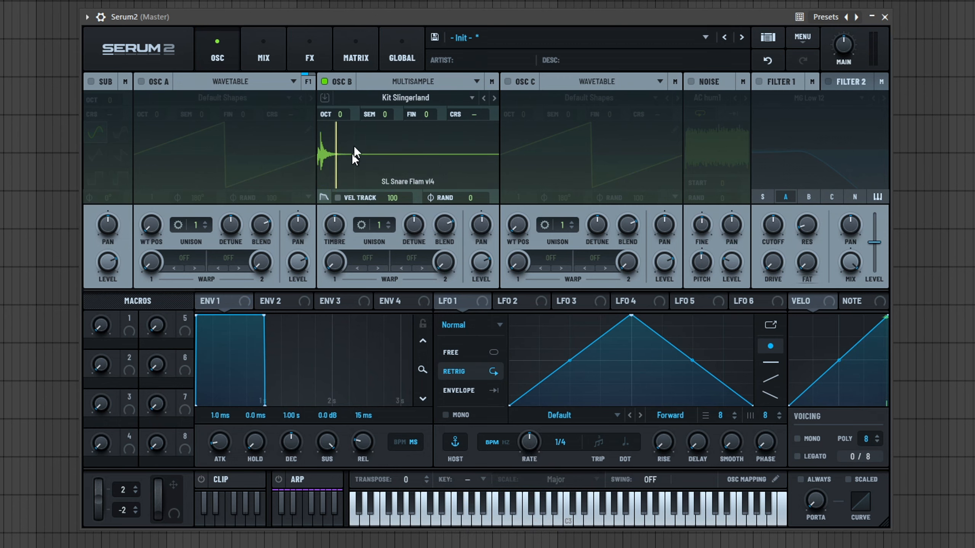
click(445, 520)
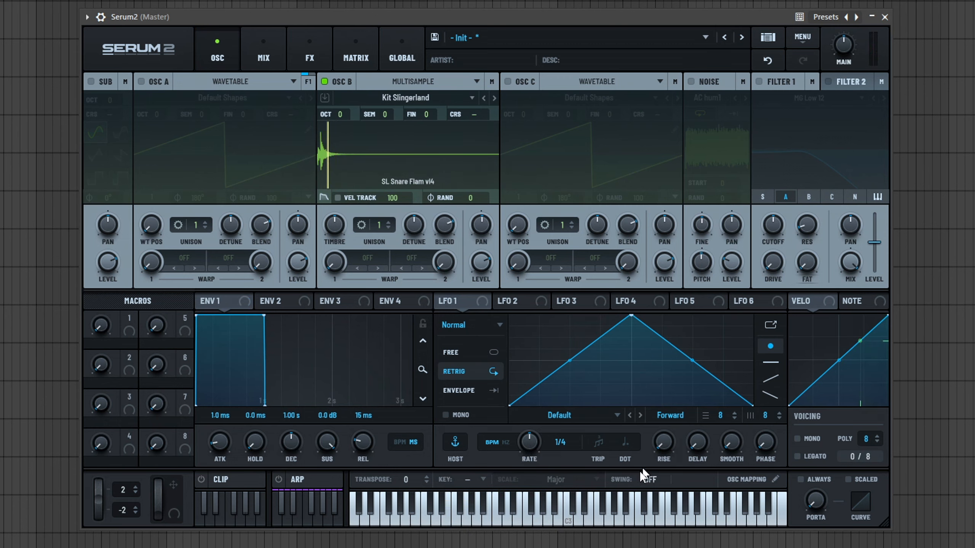
- Resize the Serum 2 window and play notes to audition the loaded multisample
drag(885, 524, 839, 452)
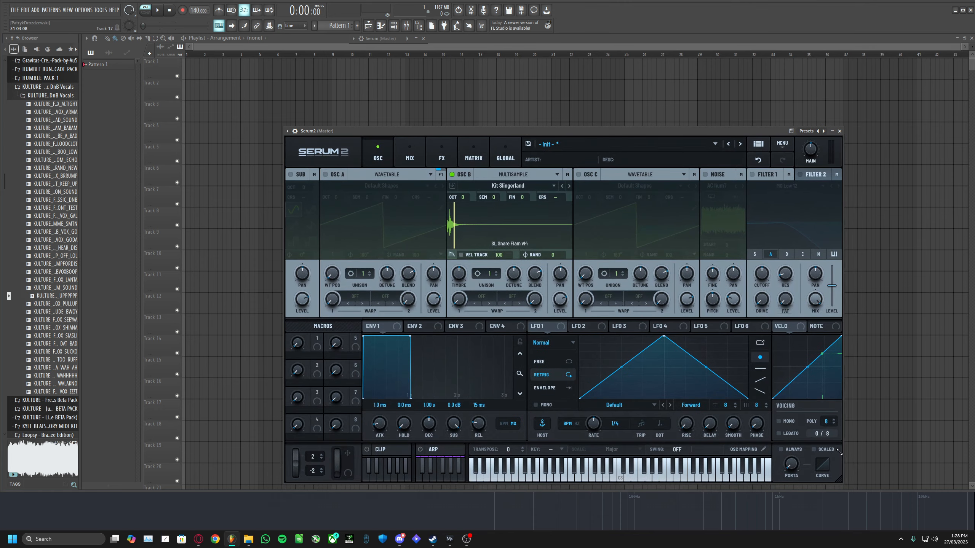
drag(533, 130, 438, 62)
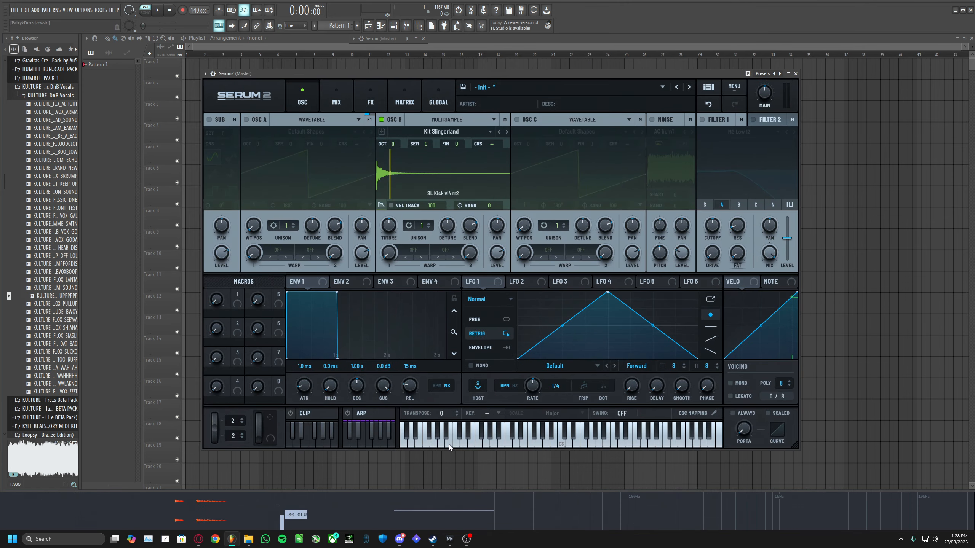
click(520, 444)
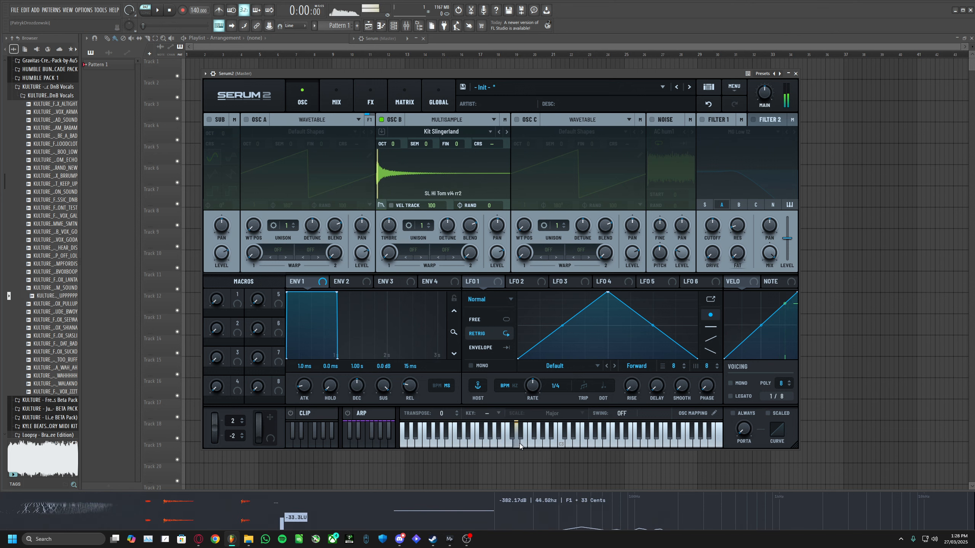
click(458, 445)
click(416, 445)
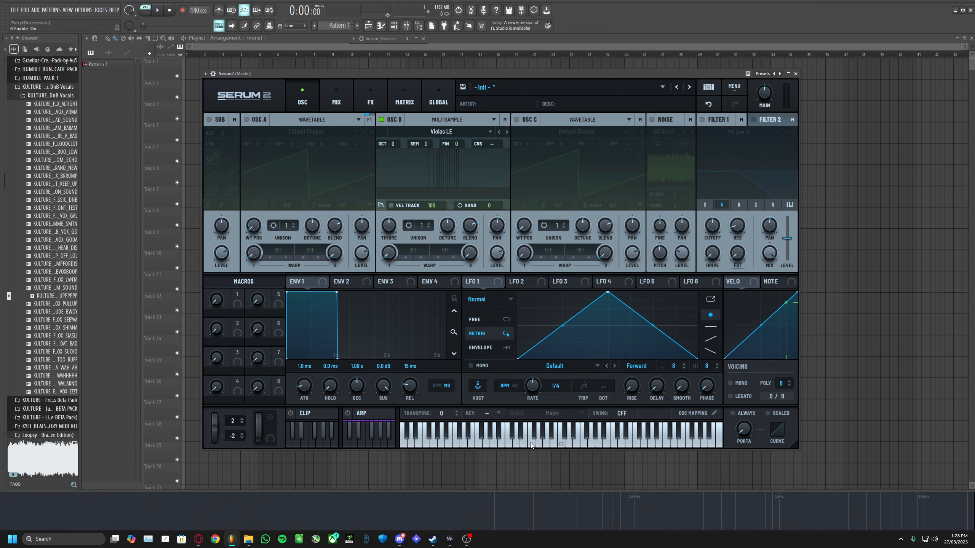
click(497, 447)
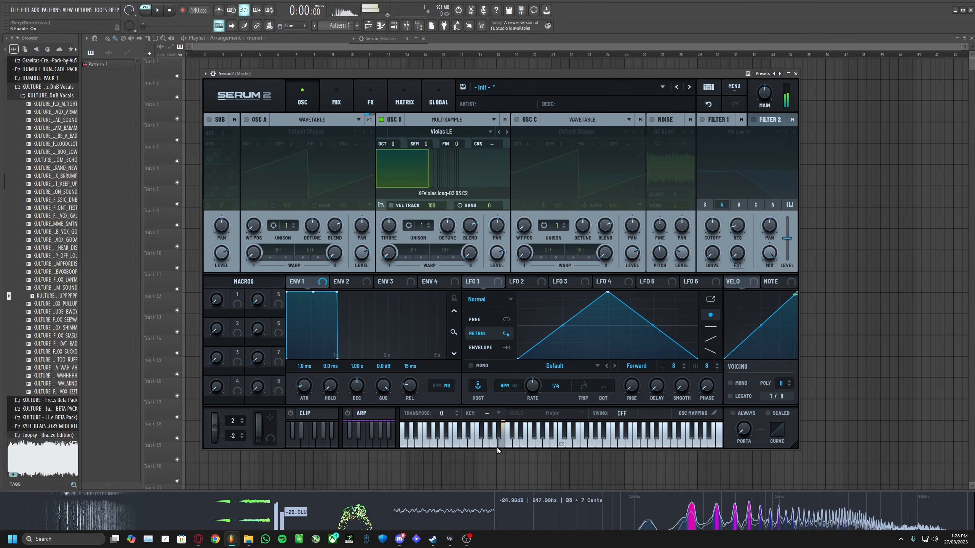
click(539, 447)
click(524, 446)
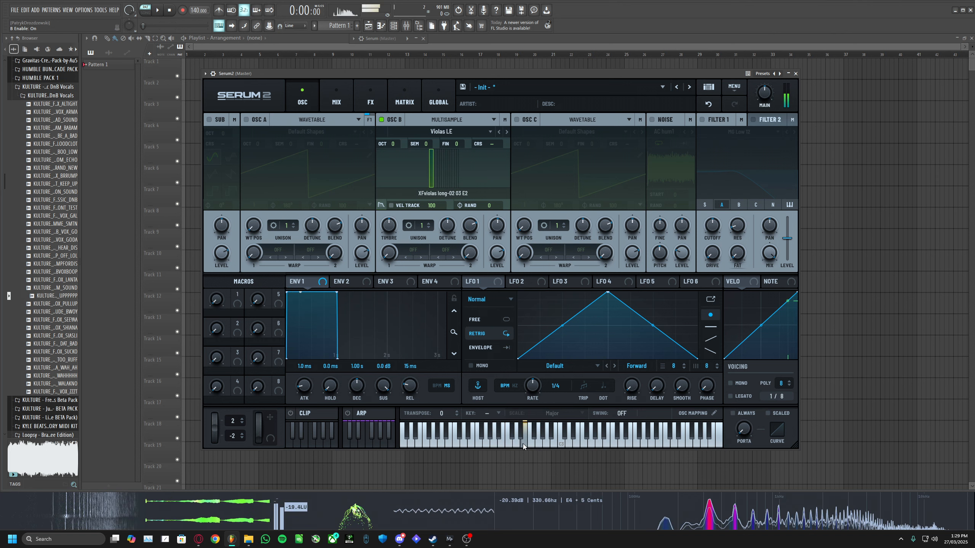
- Switch oscillator B back to Wavetable and load the Basic Shapes wavetable
click(447, 120)
click(439, 133)
click(452, 134)
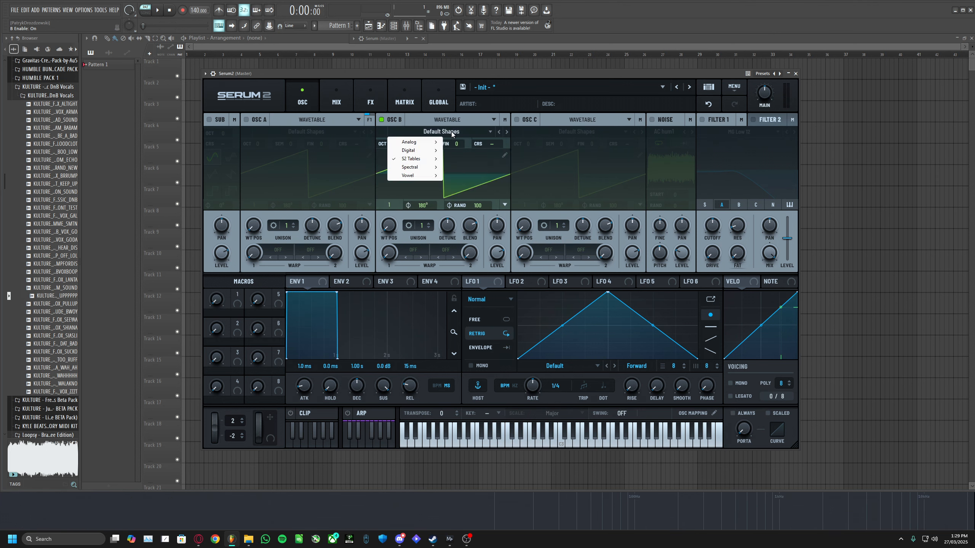
mouse_move(425, 145)
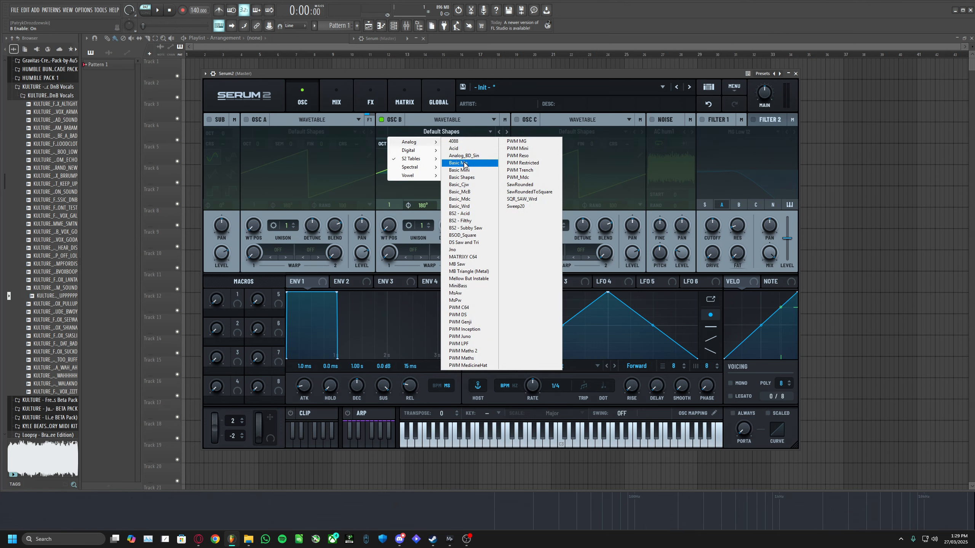
click(462, 177)
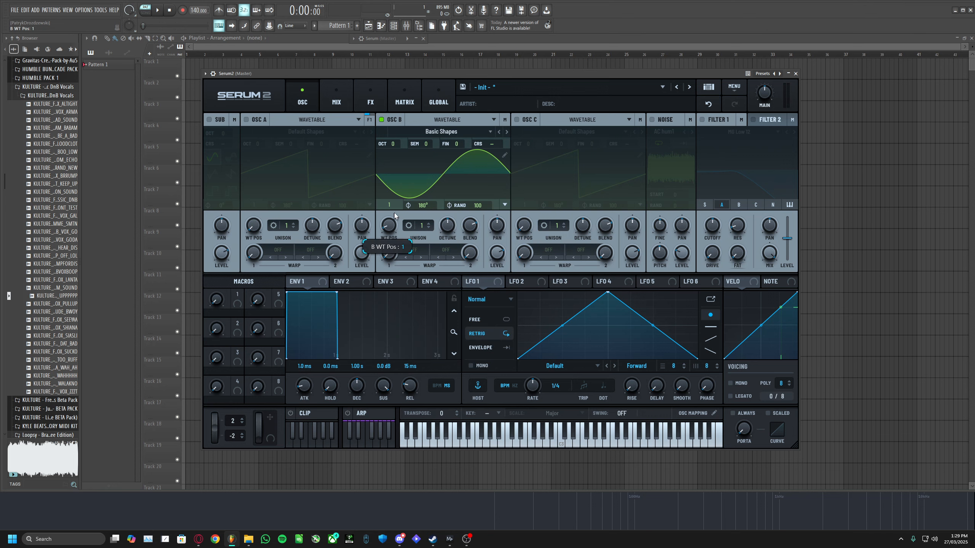
- Sweep oscillator B's wavetable position and audition the shapes on the keyboard
drag(388, 226, 400, 183)
click(489, 444)
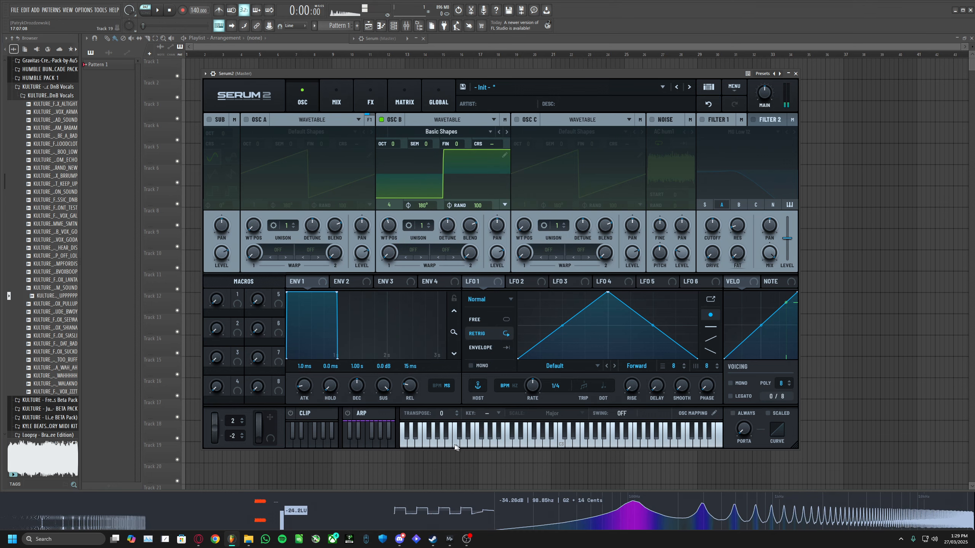
drag(385, 231, 387, 252)
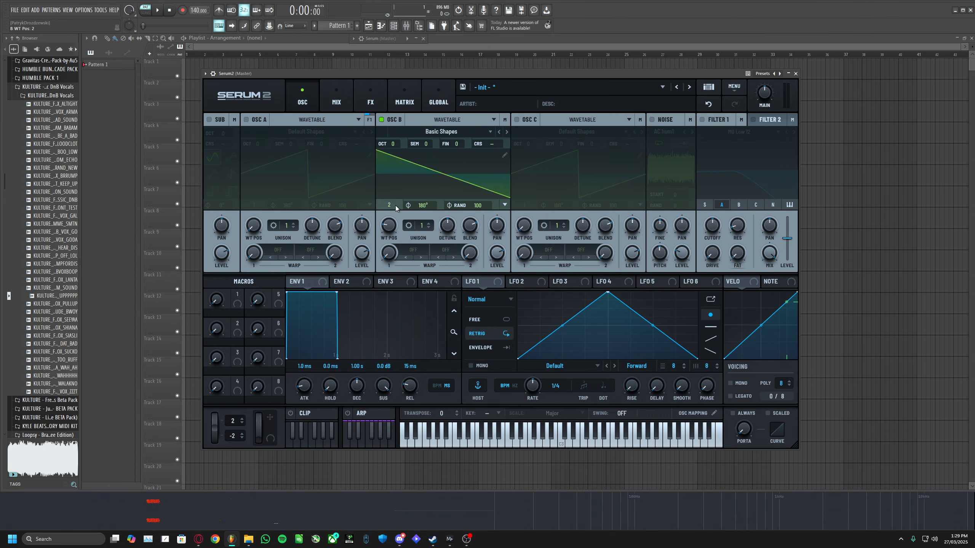
- Load the Saw Drift J8 wavetable from the S2 Tables into oscillator B
click(449, 134)
mouse_move(429, 149)
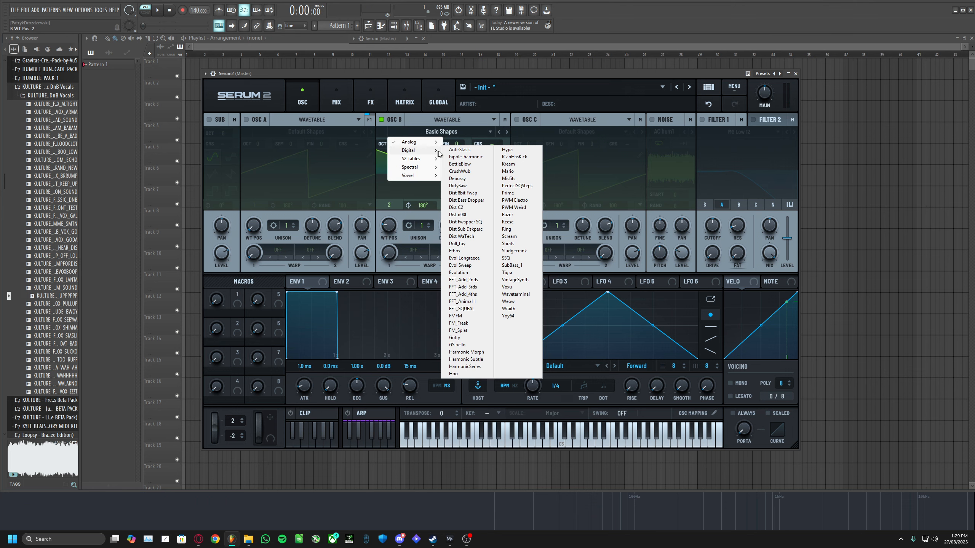
mouse_move(470, 161)
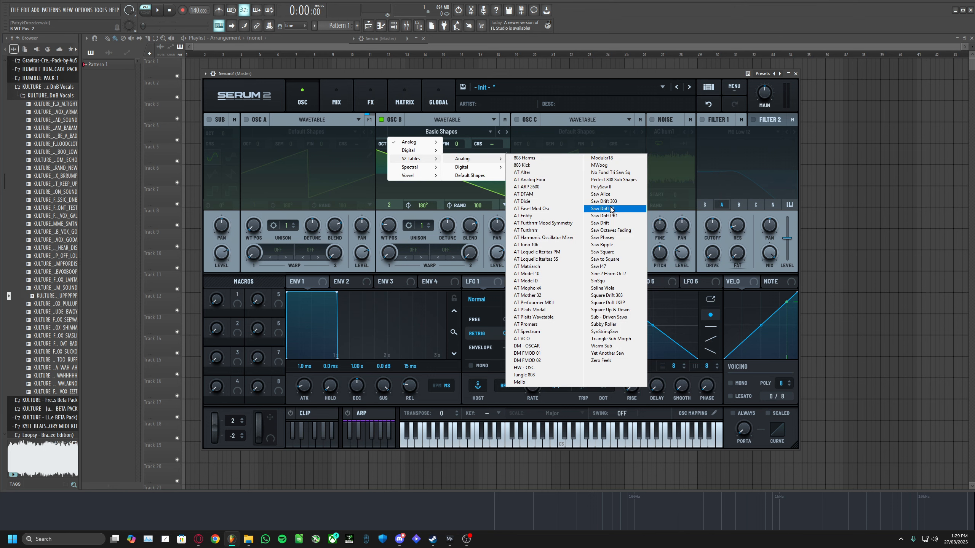
click(611, 210)
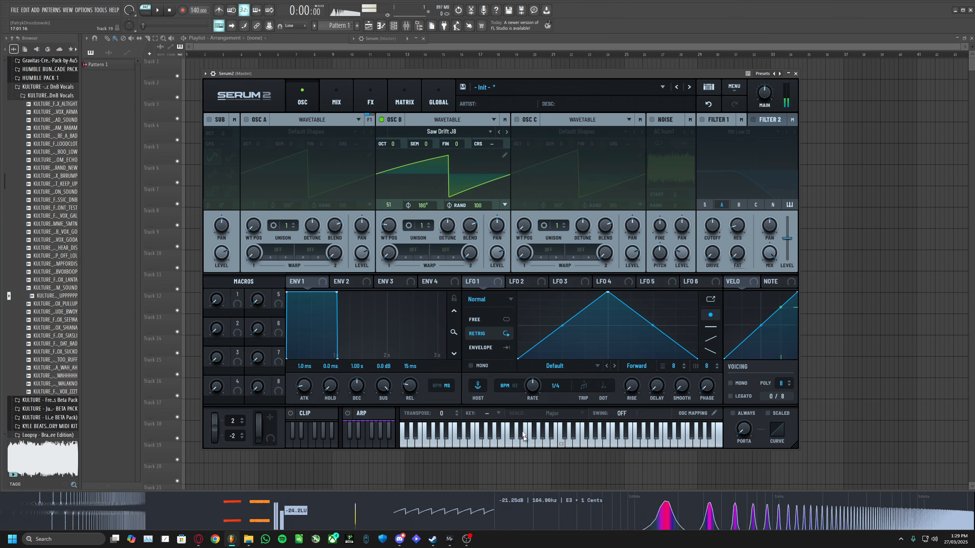
- Sweep oscillator B's wavetable position and play notes on the keyboard to audition it
drag(388, 225, 405, 186)
drag(514, 443, 469, 439)
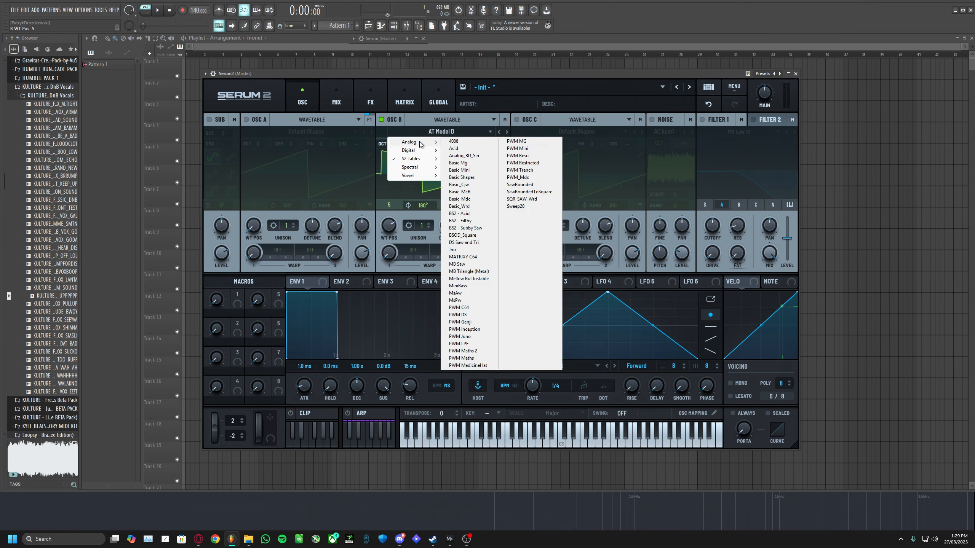
click(456, 128)
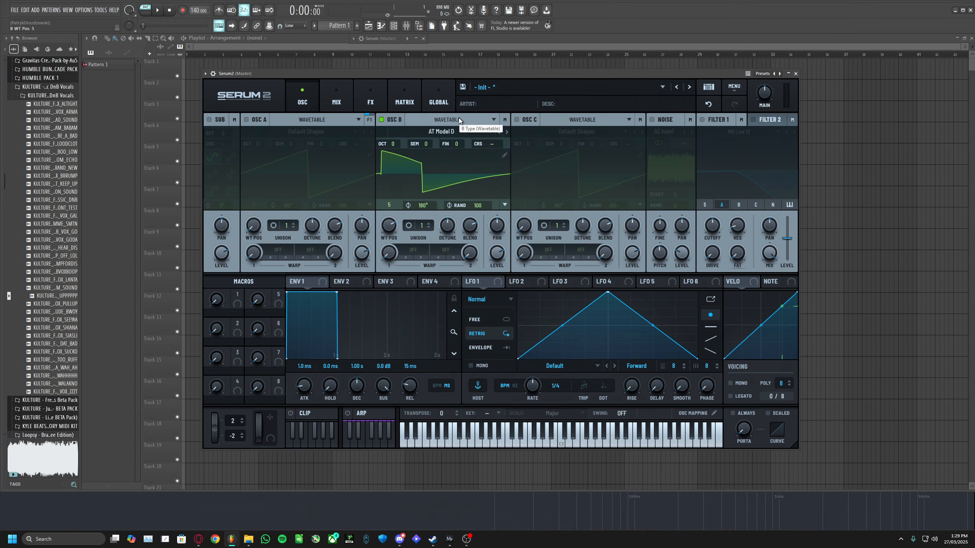
- Switch oscillator B to Sample mode, load the factory Piano Middle C sample and play a note
click(464, 120)
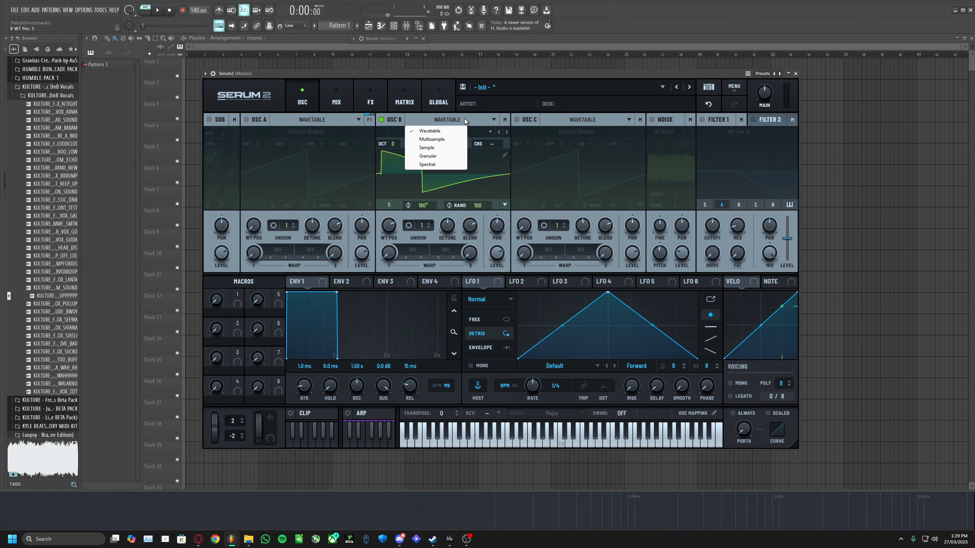
click(435, 146)
click(437, 131)
mouse_move(430, 142)
mouse_move(488, 175)
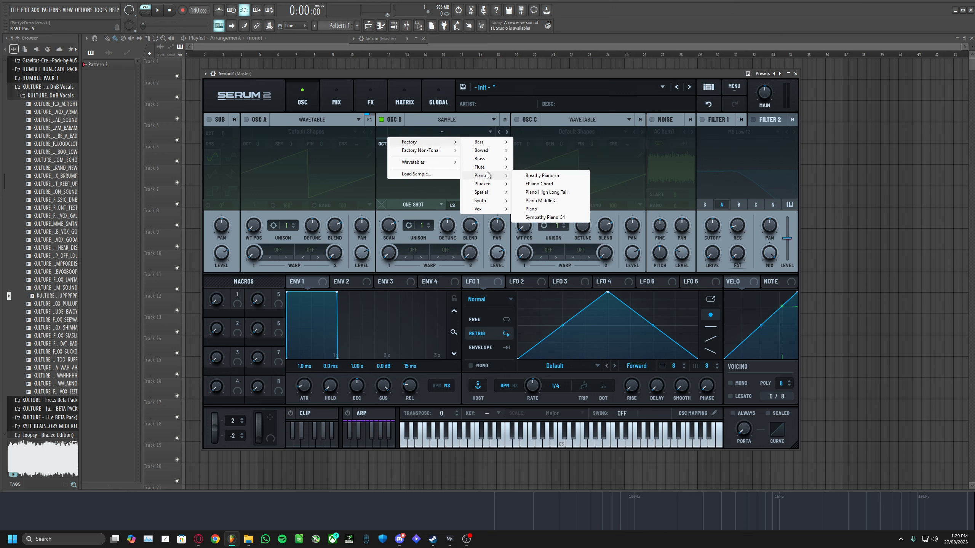
click(551, 200)
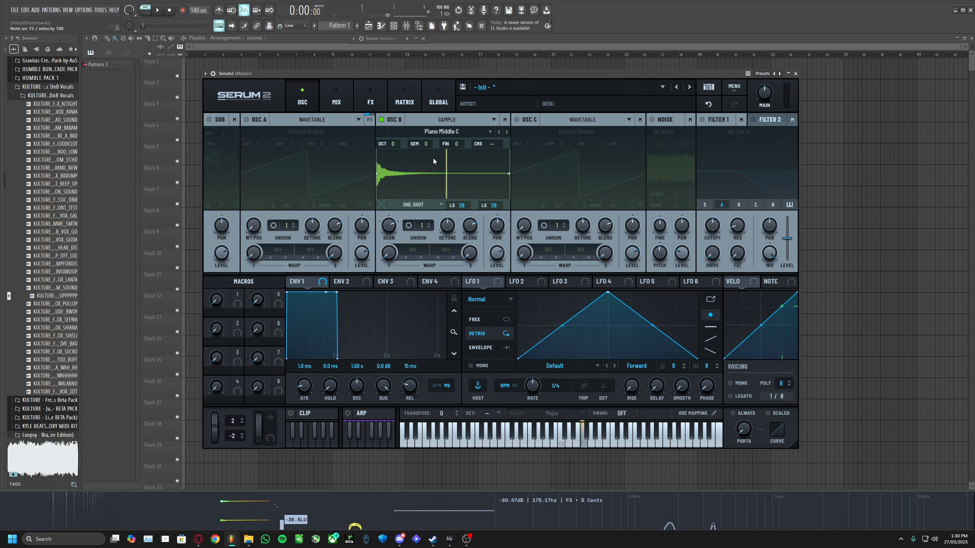
click(530, 442)
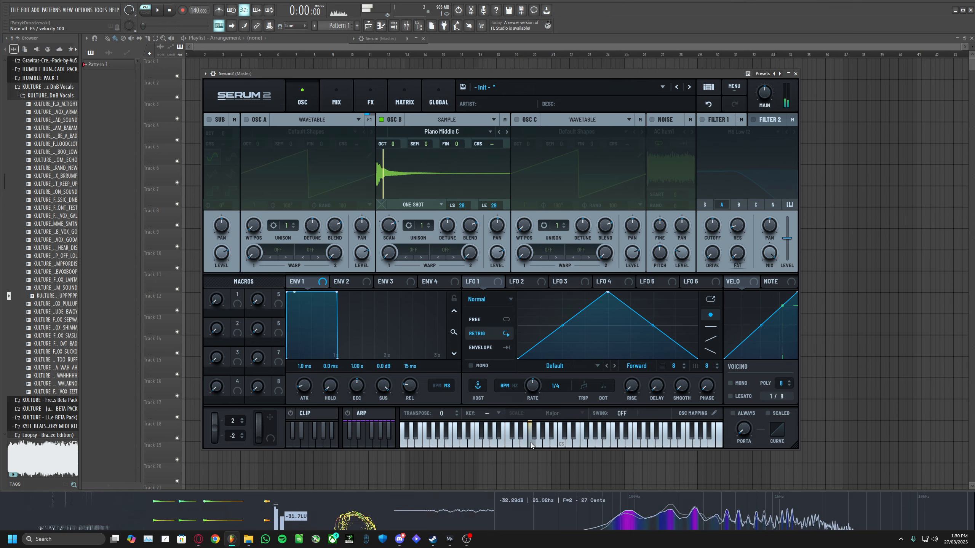
- Load the GlassLid 5 sample from Factory Non-Tonal Noises, Attacks_Misc, into oscillator B
click(441, 132)
mouse_move(547, 202)
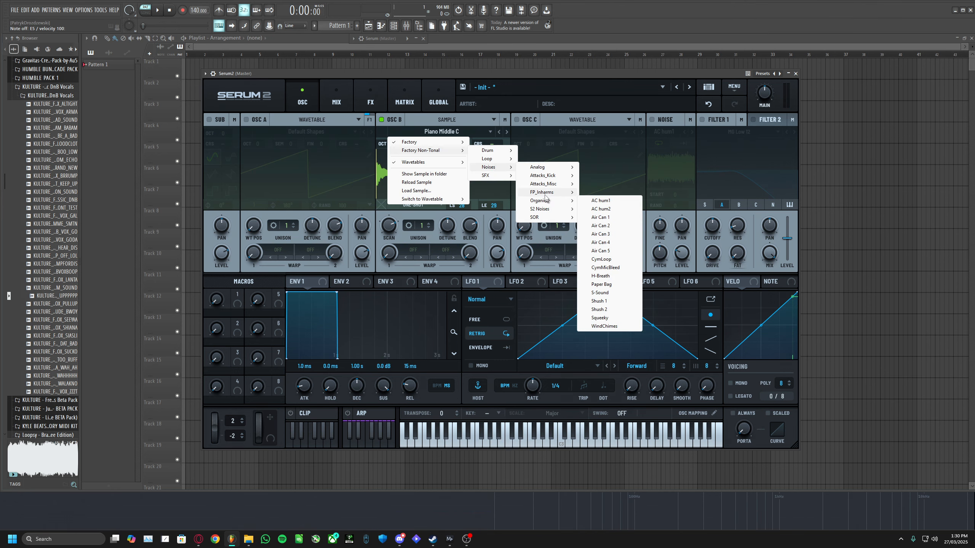
mouse_move(538, 183)
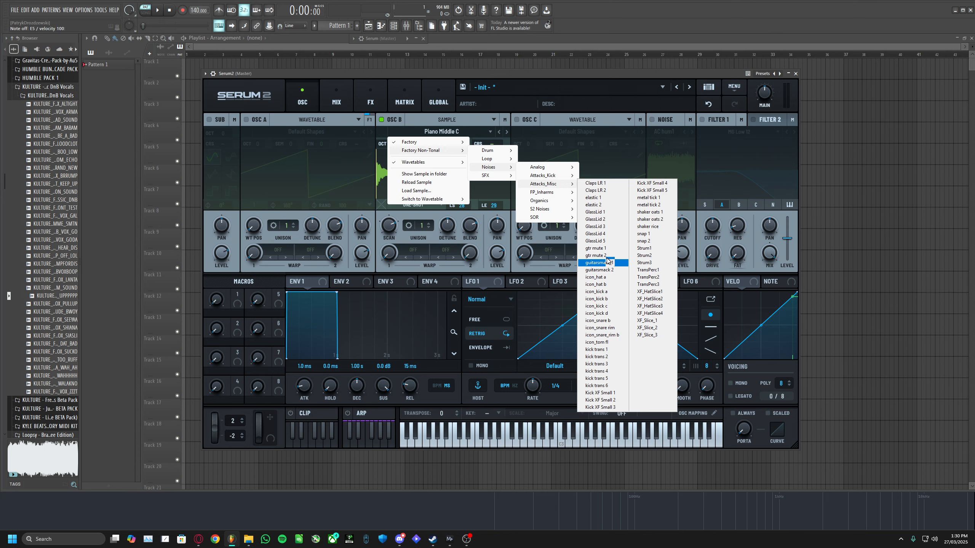
click(595, 240)
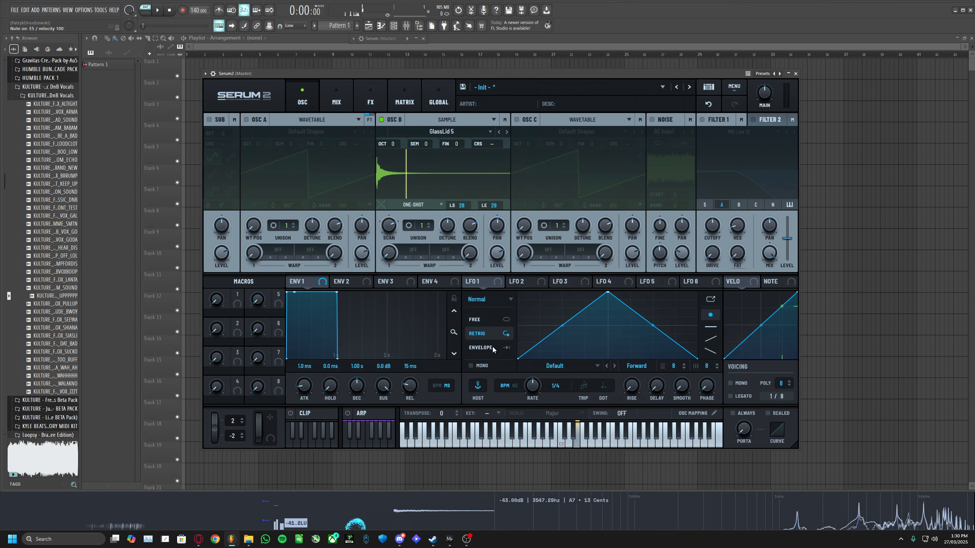
- Browse the SOR noise samples in oscillator B's sample menu
click(441, 131)
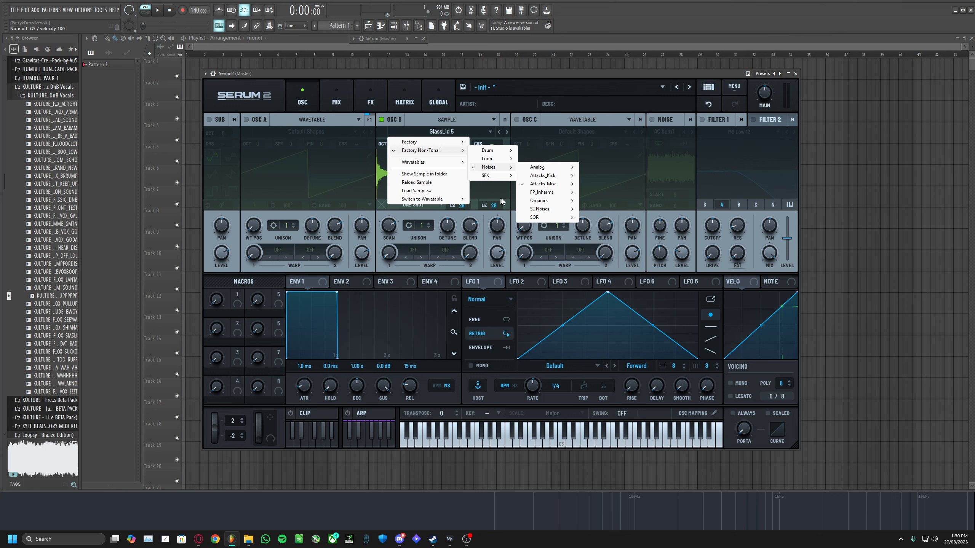
mouse_move(534, 218)
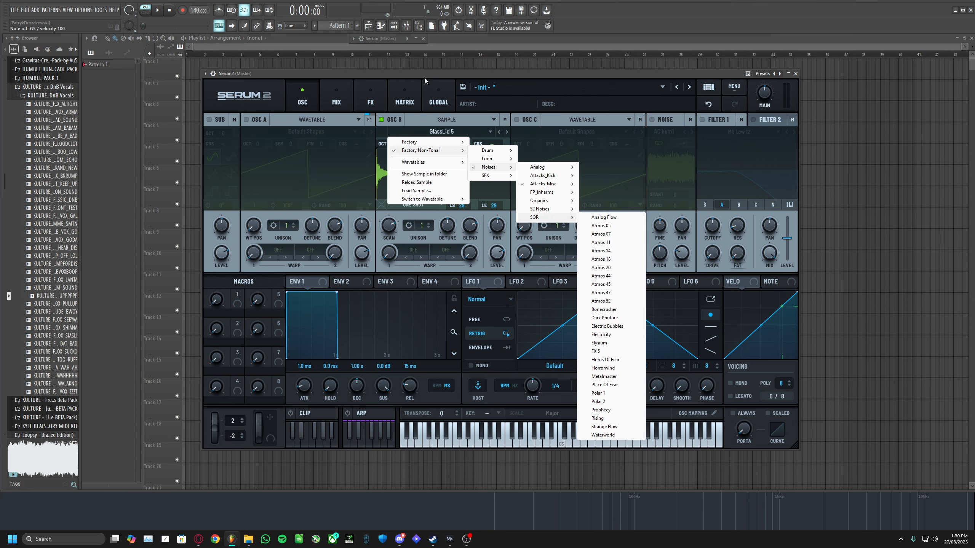
drag(424, 74, 455, 82)
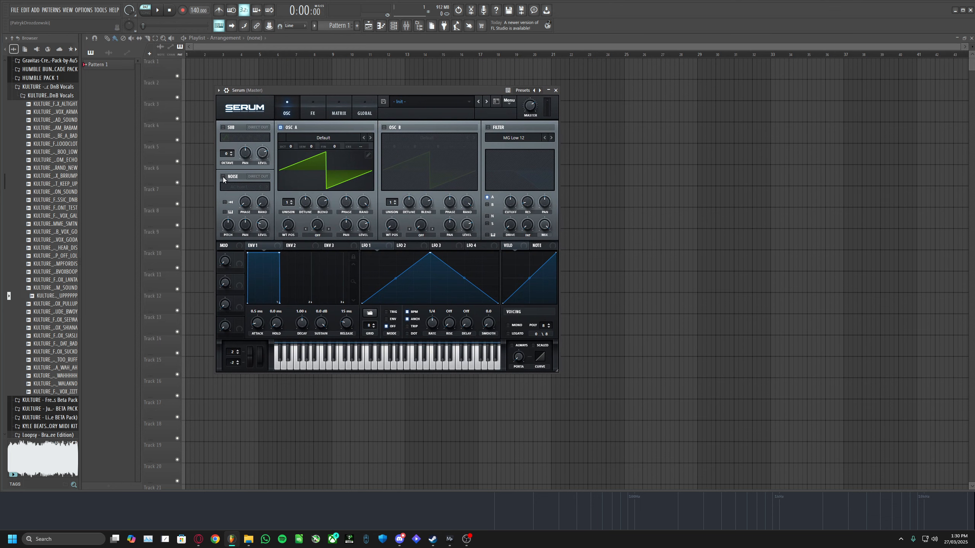
- Enable the original Serum's noise oscillator and open its sample menu to compare the noise categories
click(222, 177)
click(167, 152)
mouse_move(179, 173)
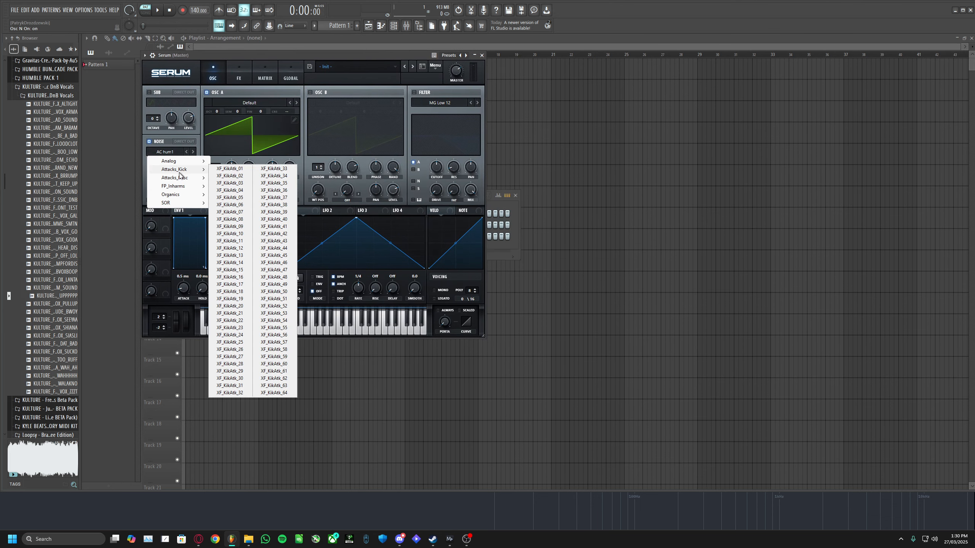
click(153, 149)
click(149, 142)
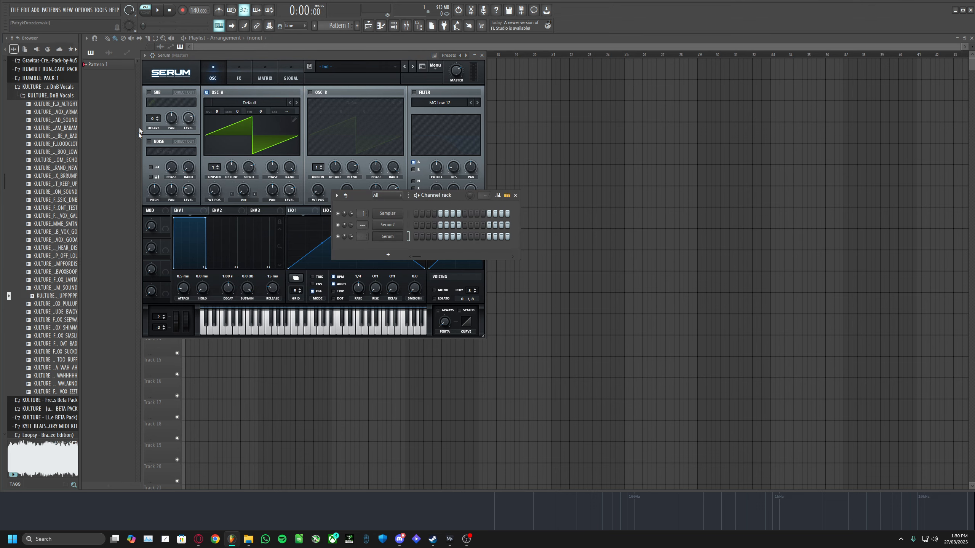
- Return to Serum 2 and turn its noise oscillator on and back off
click(389, 226)
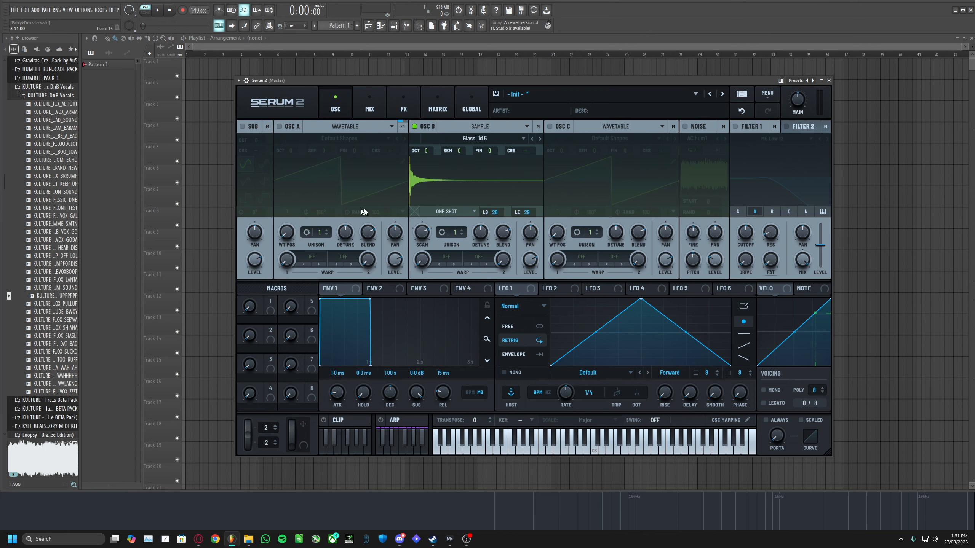
click(684, 126)
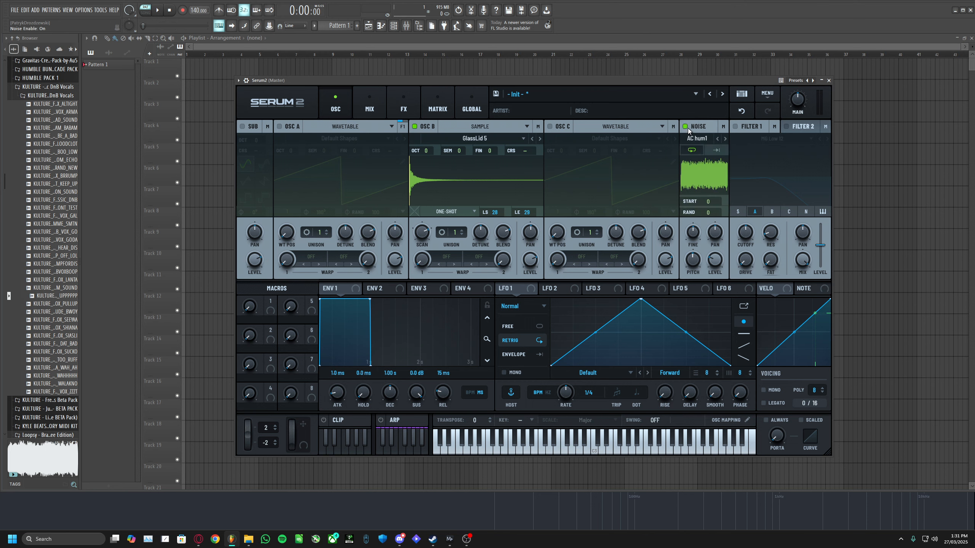
click(685, 127)
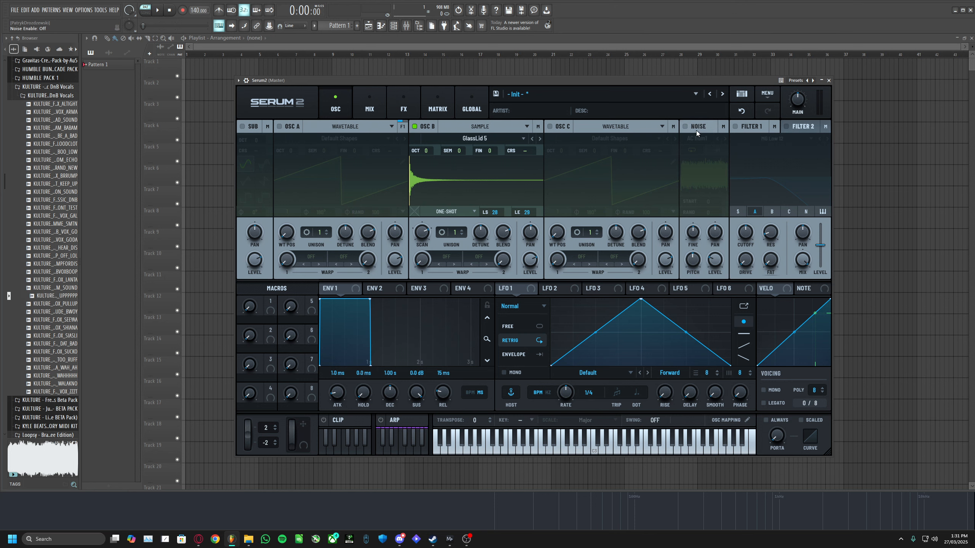
- Switch oscillator B to Granular mode and browse its factory sample folders
click(484, 127)
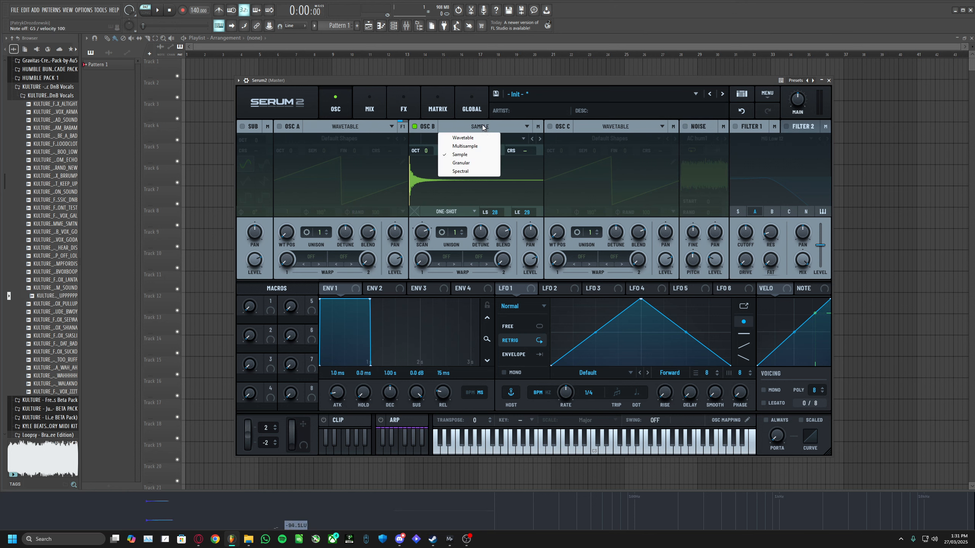
click(461, 163)
click(480, 138)
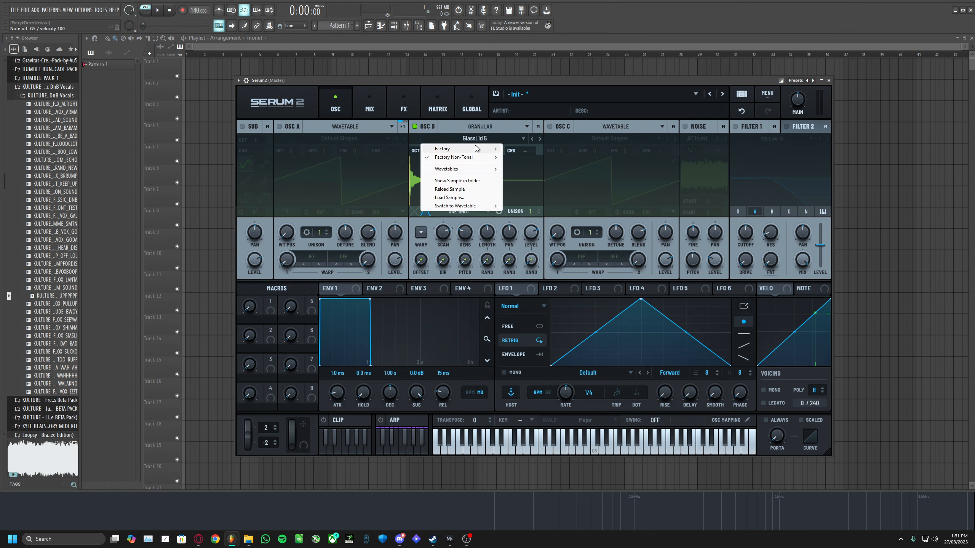
click(492, 138)
click(492, 138)
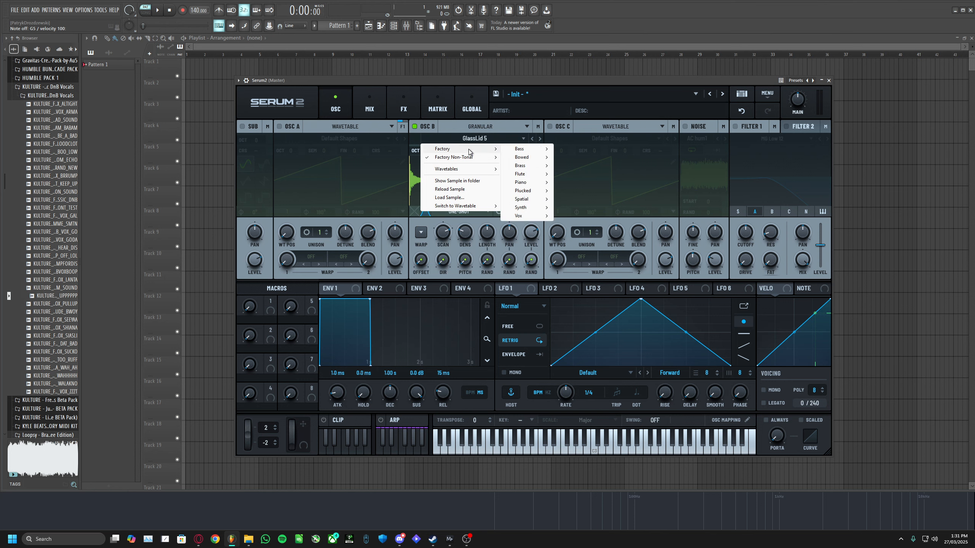
mouse_move(469, 158)
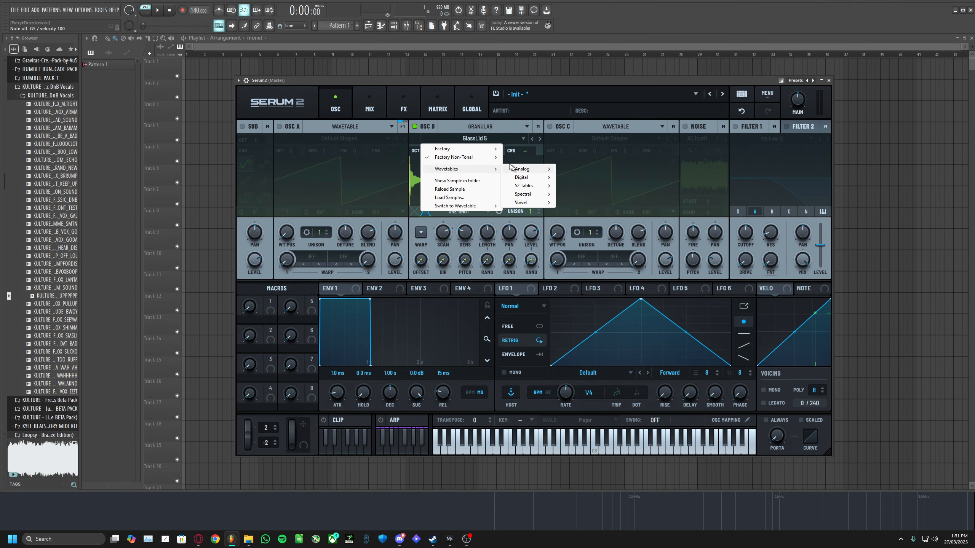
- Switch oscillator B to Spectral mode and load the Trombone Alt sample
click(484, 127)
click(484, 127)
click(476, 171)
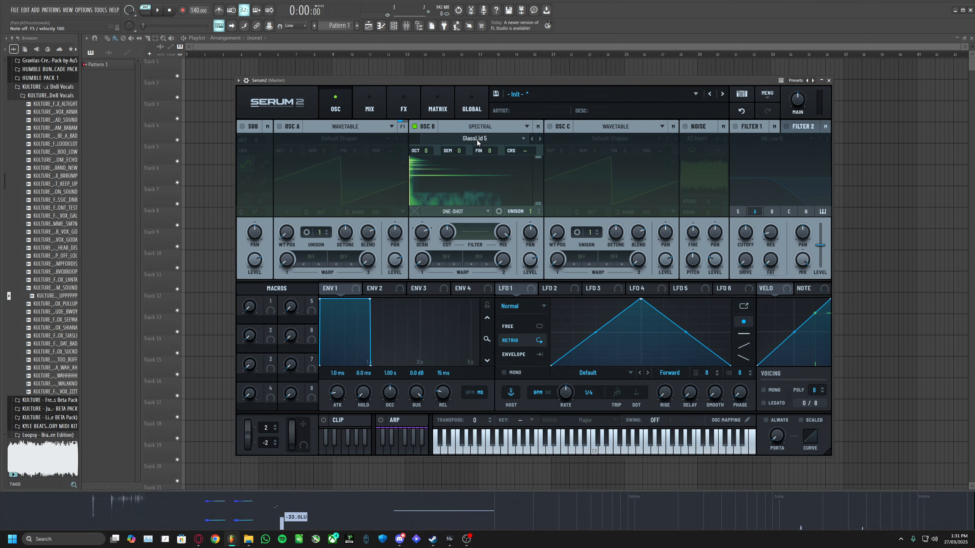
click(502, 181)
mouse_move(501, 218)
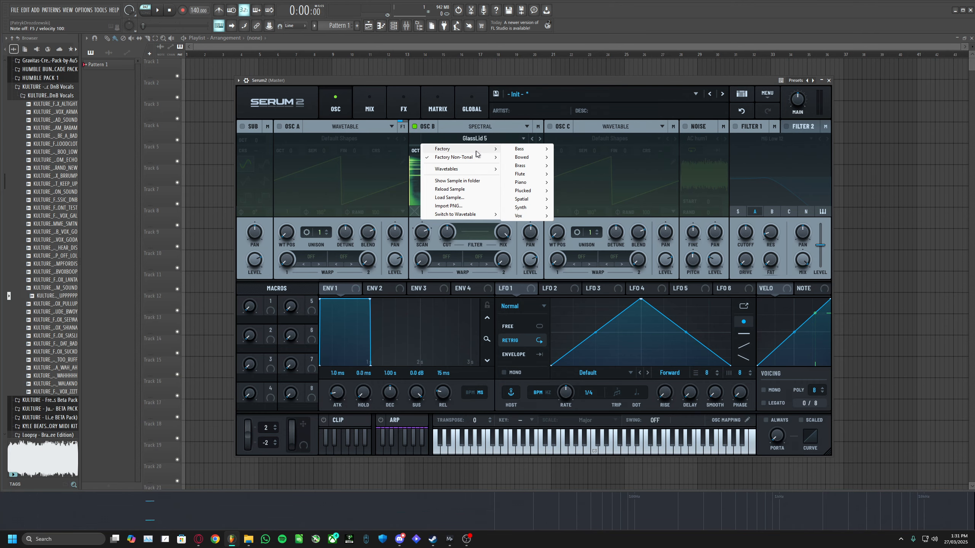
mouse_move(535, 158)
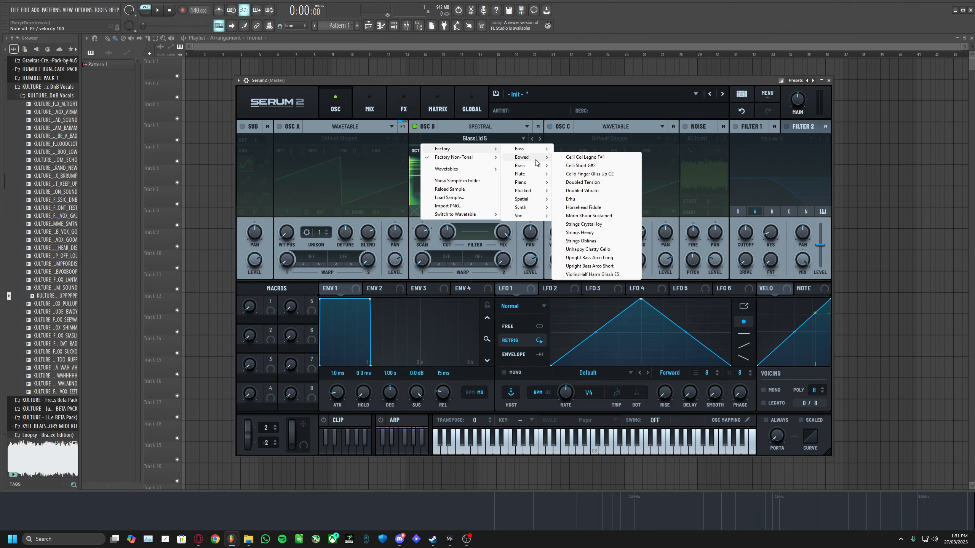
click(591, 183)
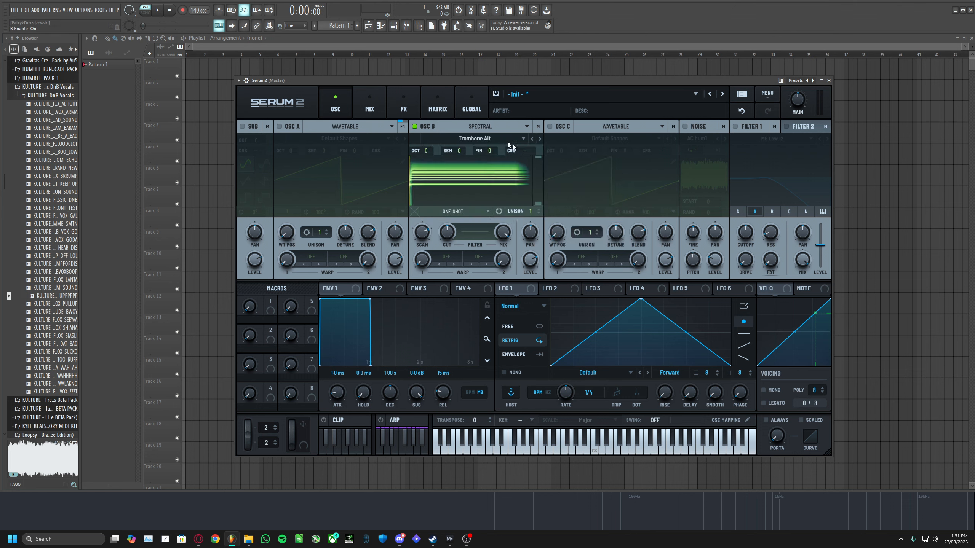
- Switch oscillator B through Sample mode to Granular mode
click(486, 126)
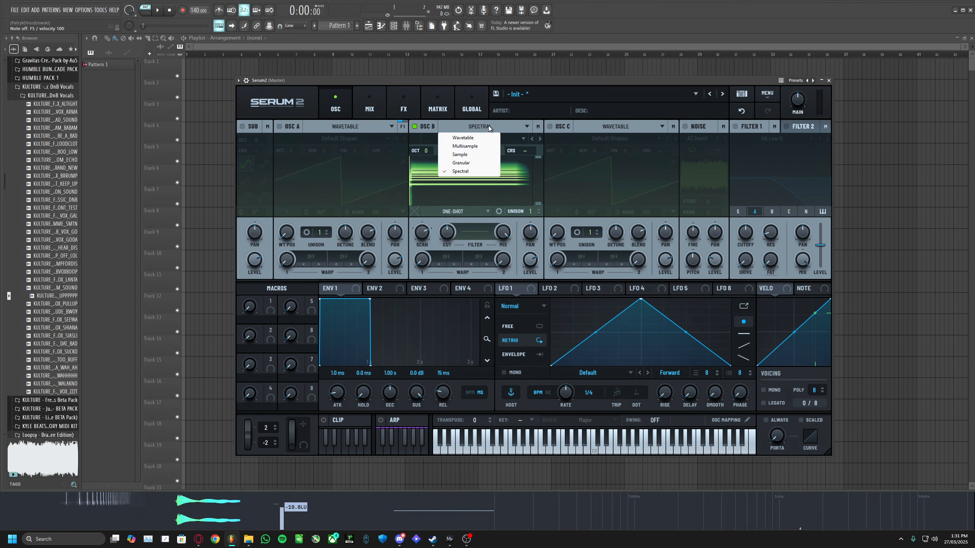
click(481, 151)
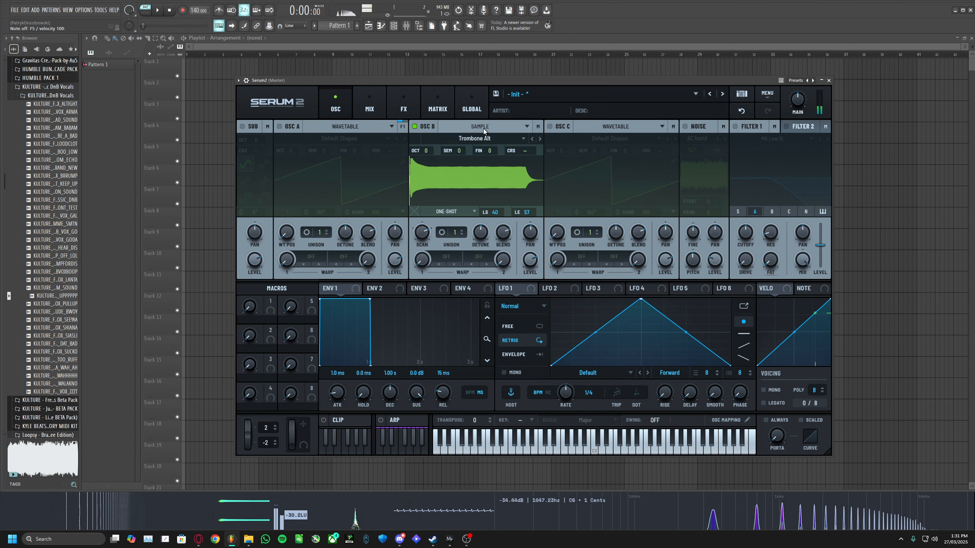
click(482, 128)
click(468, 163)
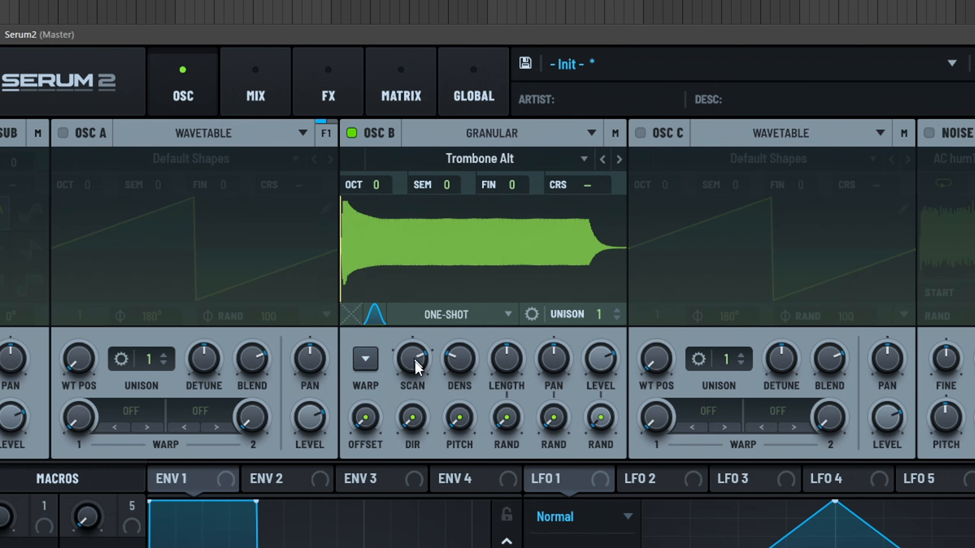
- Adjust oscillator B's granular Scan knob and set Density to about 10.60 grains
drag(411, 354, 428, 439)
drag(457, 363, 458, 356)
drag(464, 370, 468, 354)
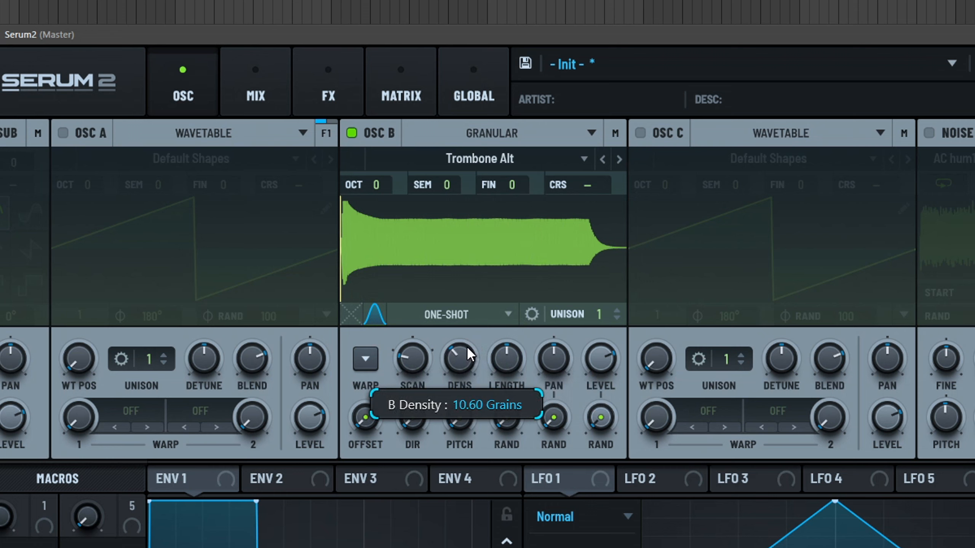
- Sweep the granular scan position back and forth across the Trombone Alt sample
drag(484, 314, 491, 286)
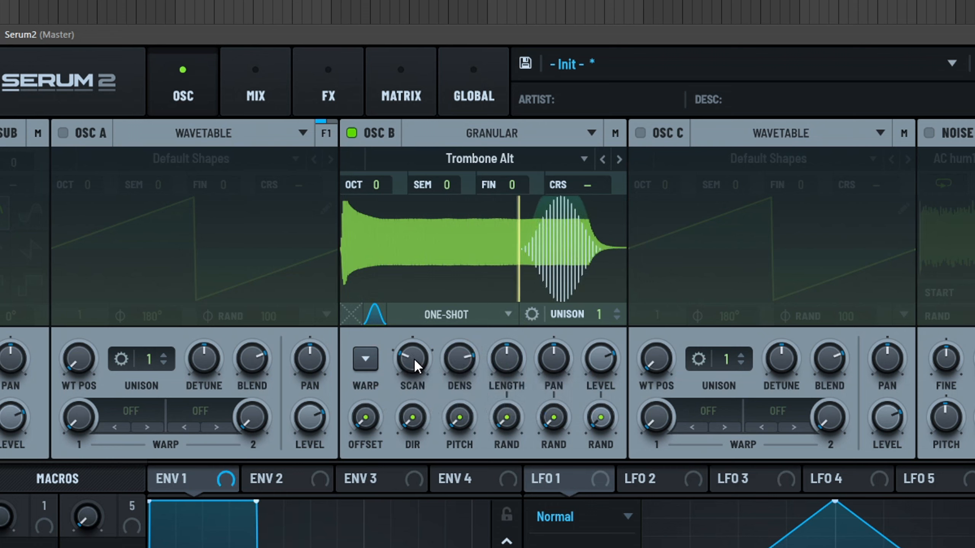
drag(417, 362, 413, 398)
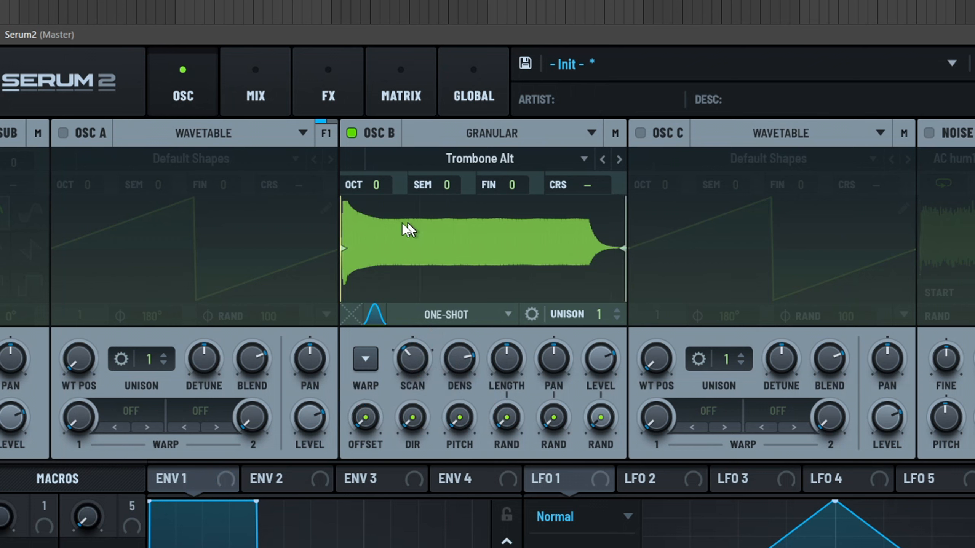
drag(412, 359, 440, 318)
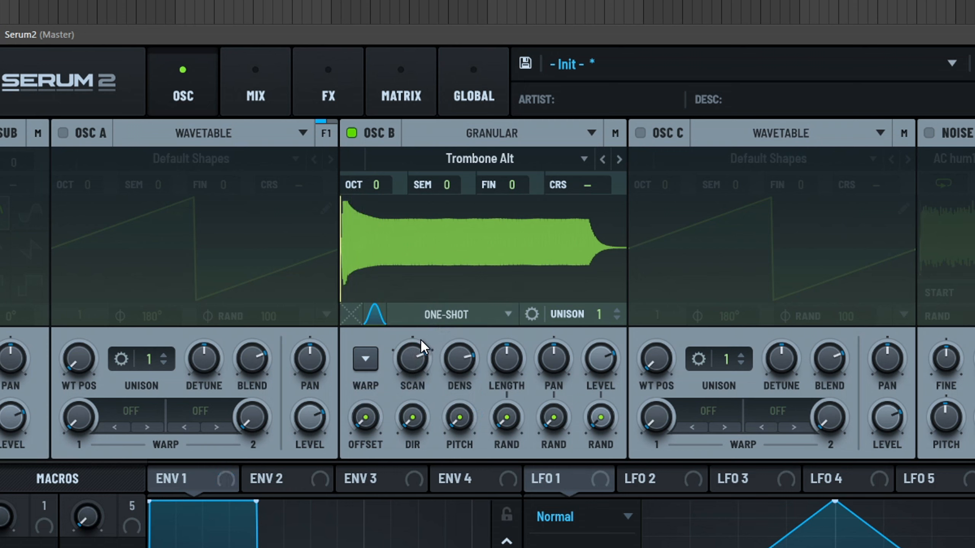
- Set oscillator B's granular Density to about 7 grains and its Scan rate to about 153%
drag(447, 365, 458, 431)
drag(459, 359, 466, 432)
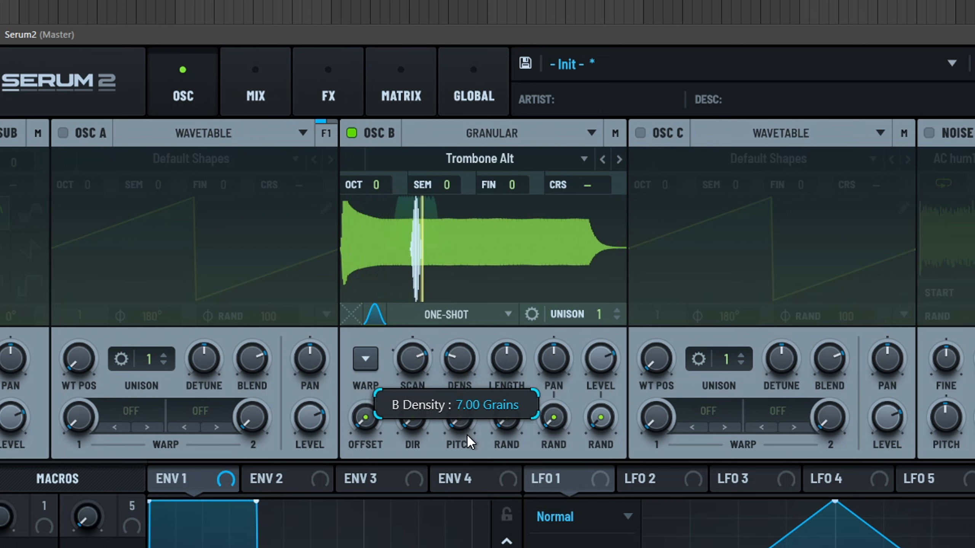
drag(418, 355, 424, 324)
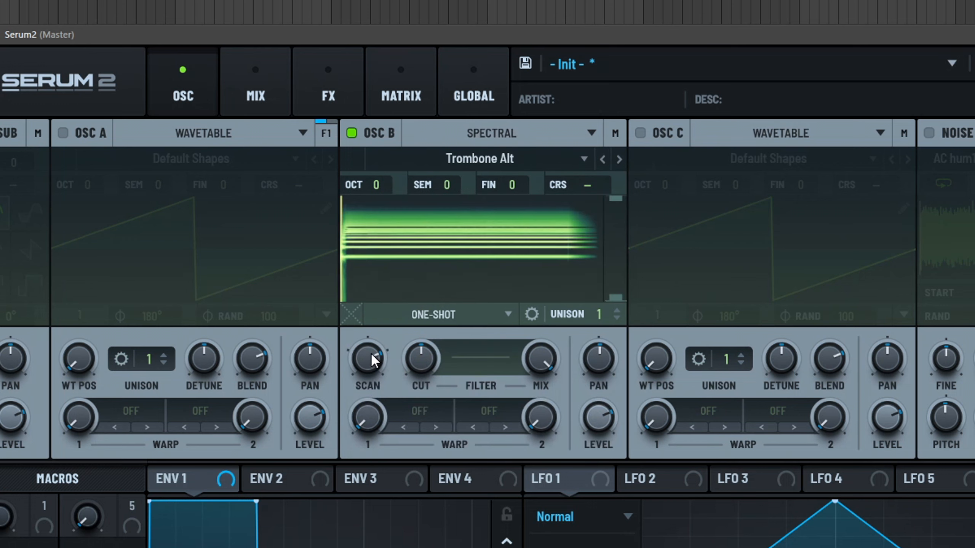
- Adjust oscillator B's spectral Scan rate, resetting it and setting it to about -127%
drag(371, 352, 387, 471)
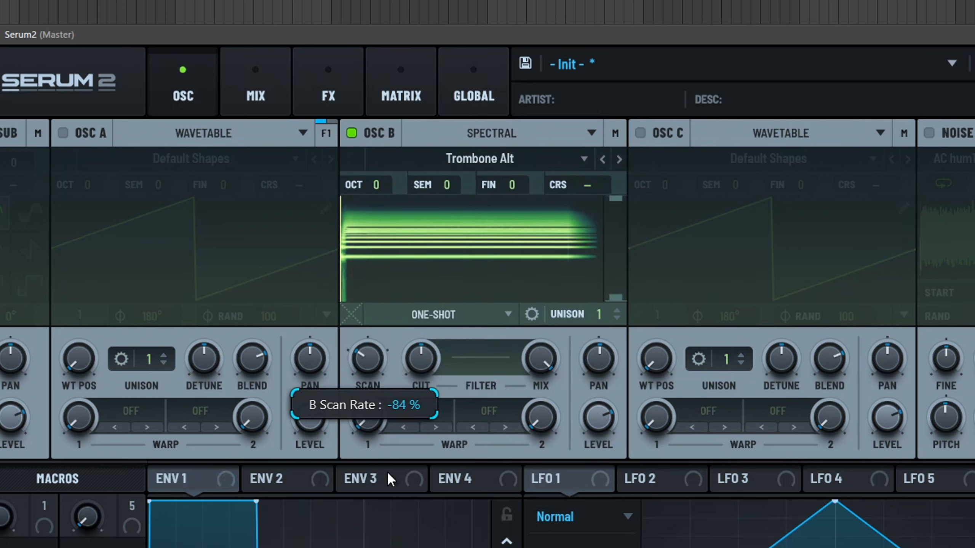
double_click(366, 357)
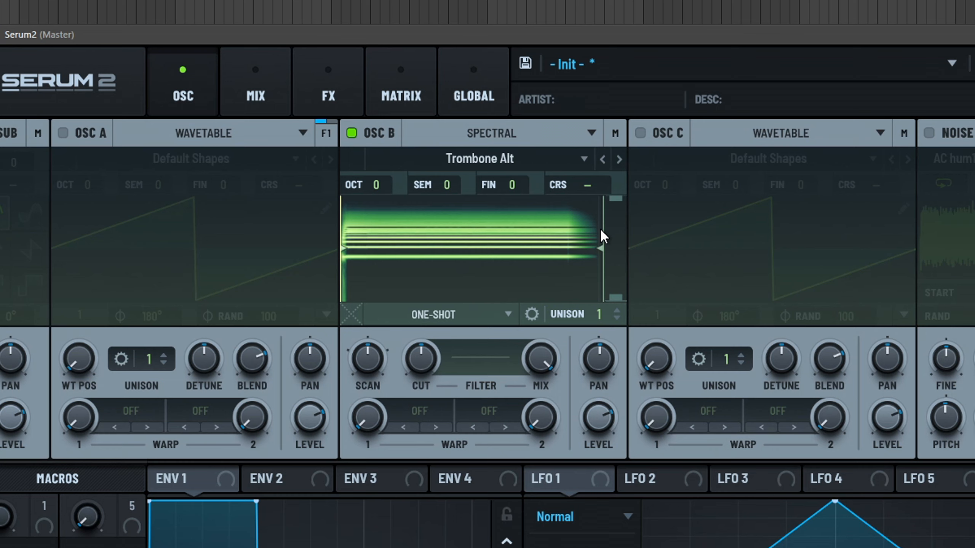
drag(367, 358, 369, 373)
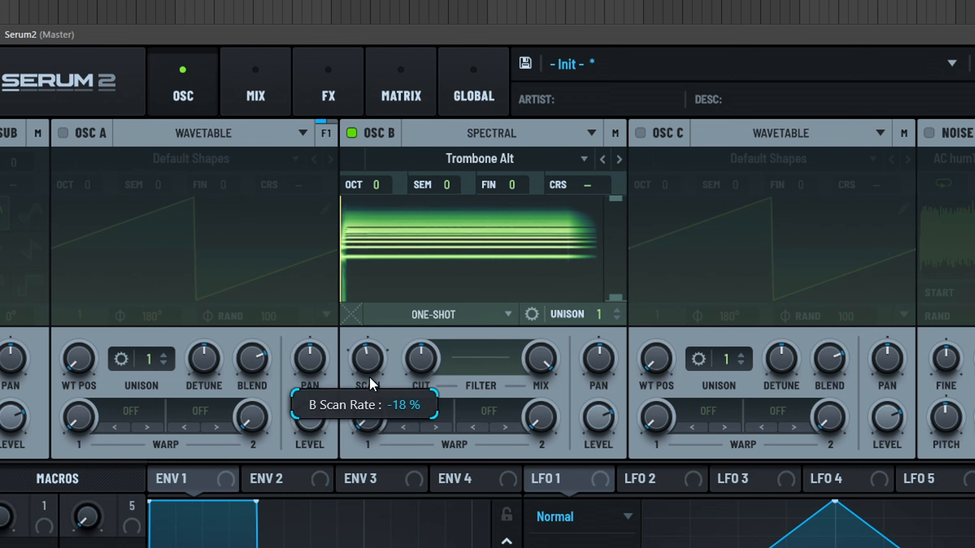
drag(382, 410, 391, 438)
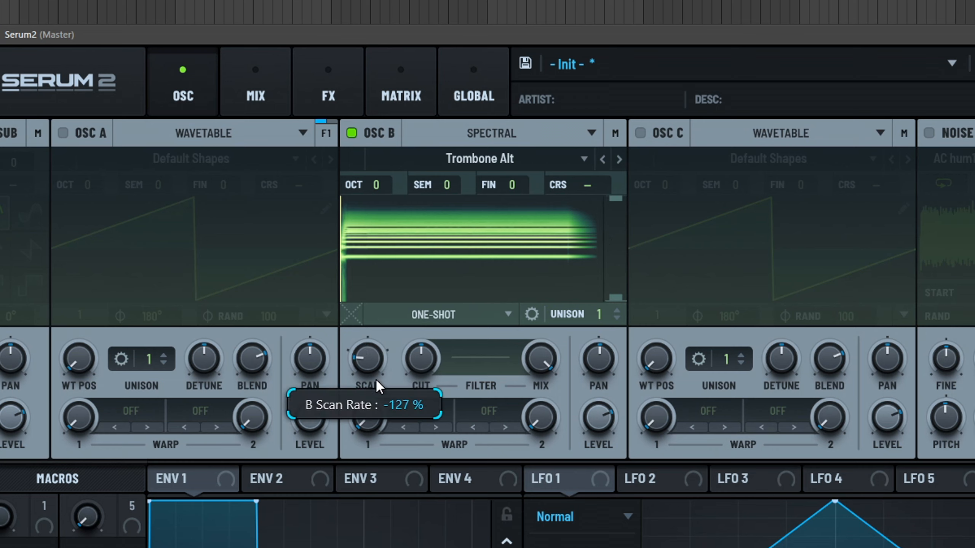
drag(382, 357, 401, 255)
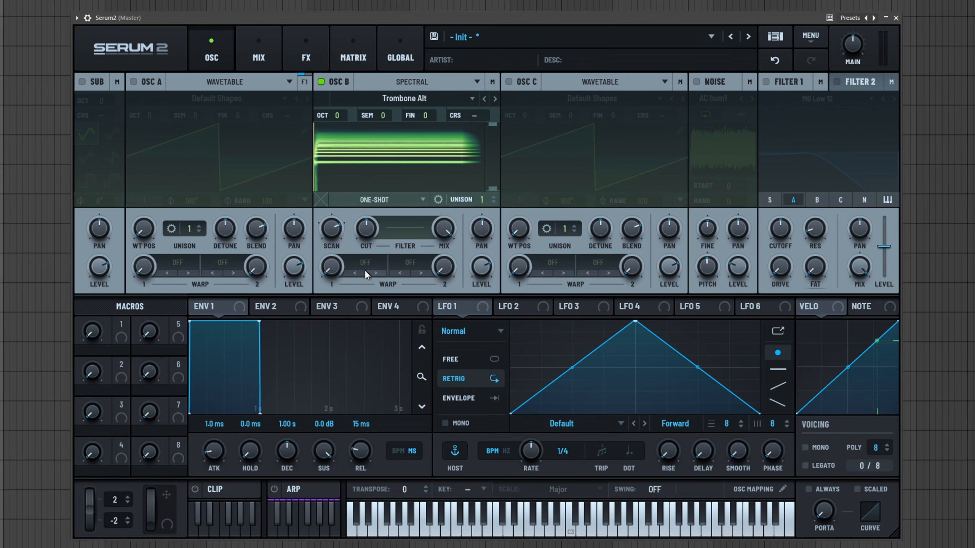
- Set oscillator B's two warp slots to Spread +/- and Peak Follow
click(344, 271)
mouse_move(384, 293)
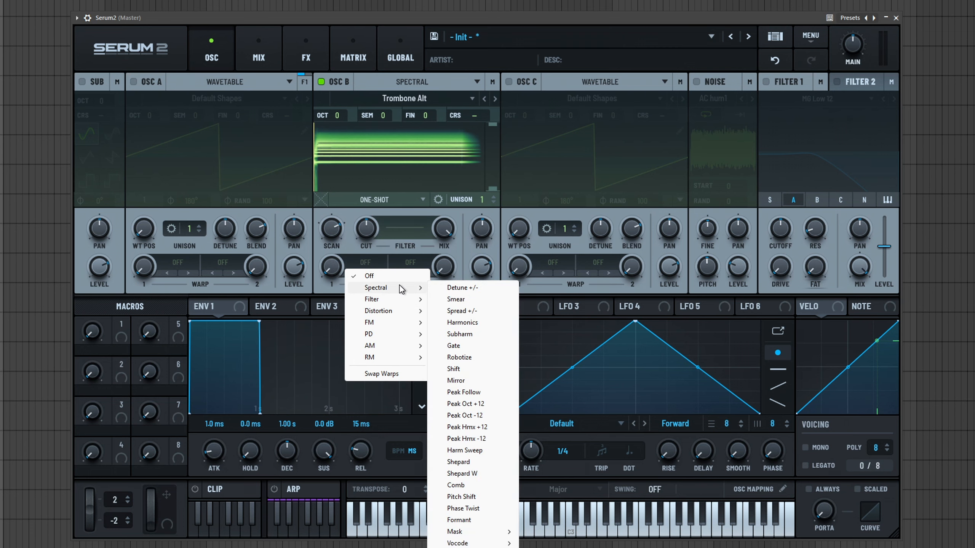
click(461, 311)
click(390, 270)
mouse_move(446, 313)
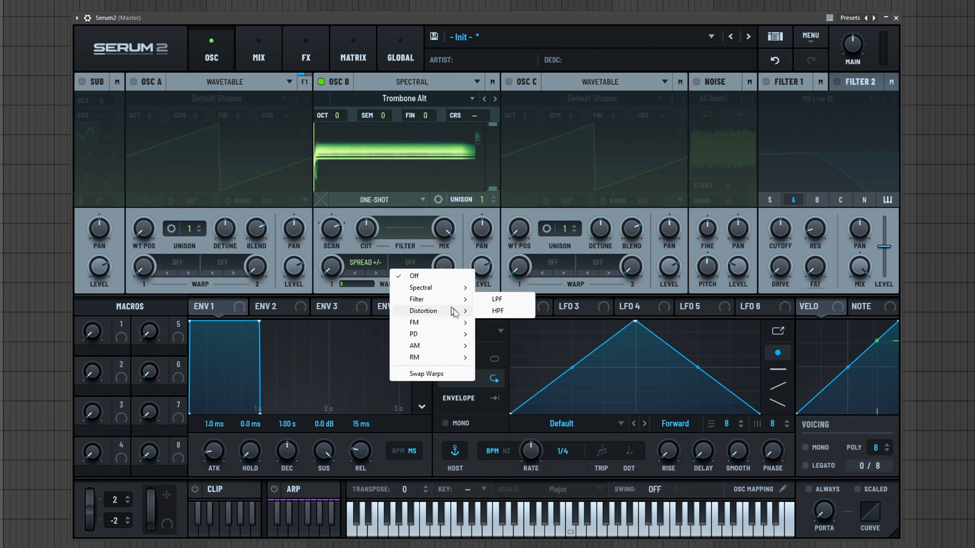
click(502, 390)
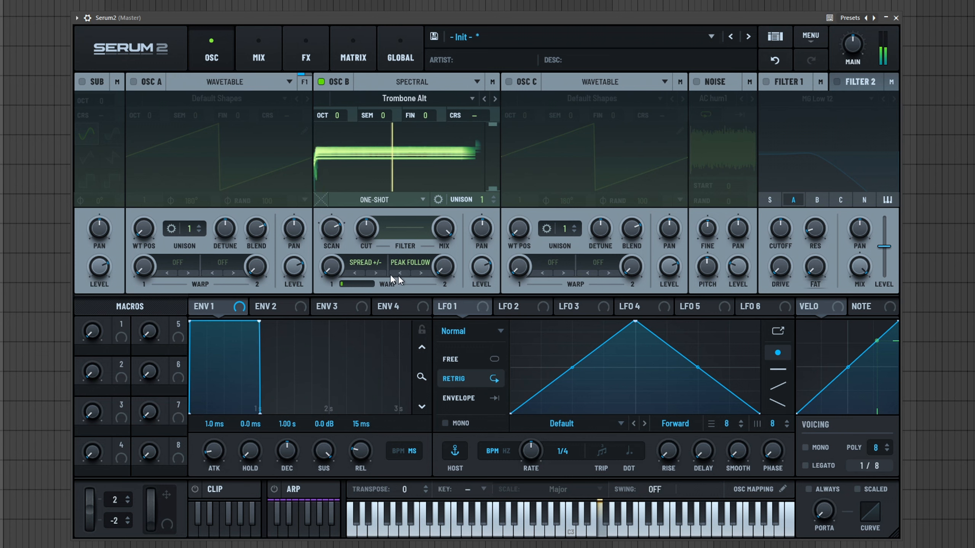
- Raise oscillator B's first warp amount to 100%
drag(335, 268, 336, 196)
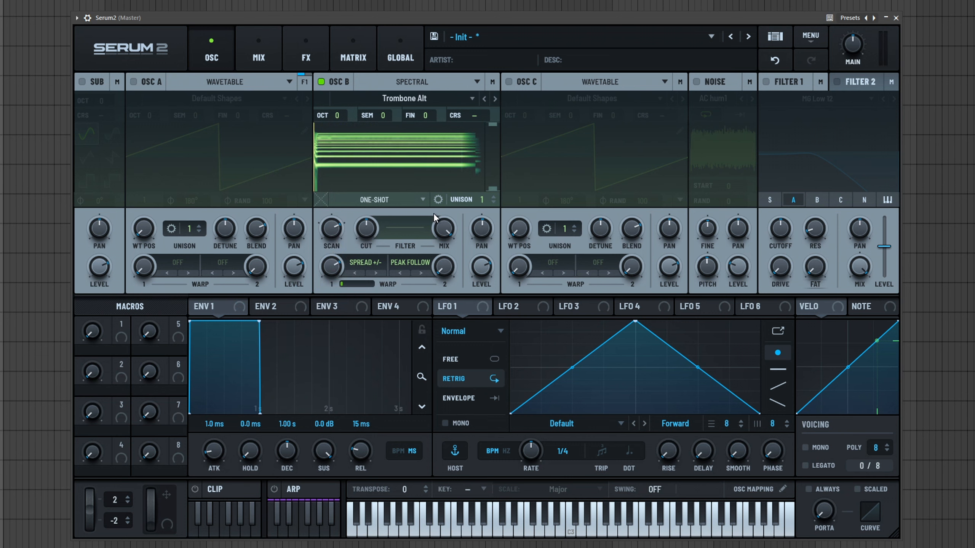
drag(355, 284, 415, 279)
drag(329, 274, 330, 198)
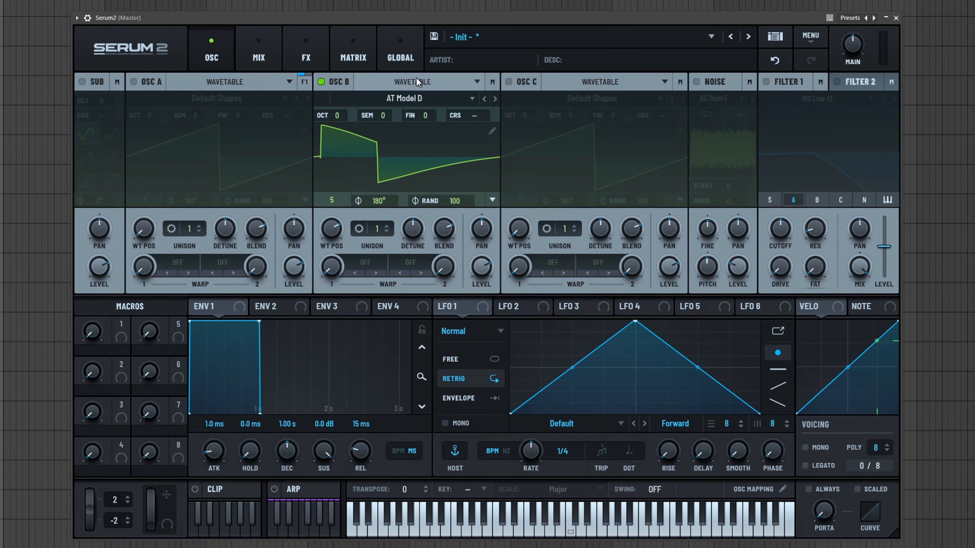
- Switch oscillator B back to Wavetable mode
click(416, 80)
click(399, 144)
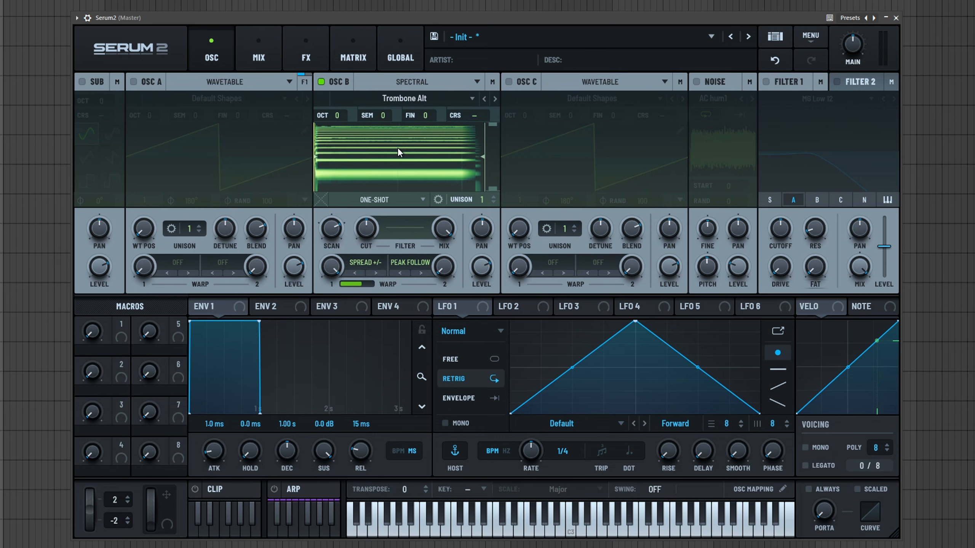
click(407, 98)
click(417, 82)
click(417, 82)
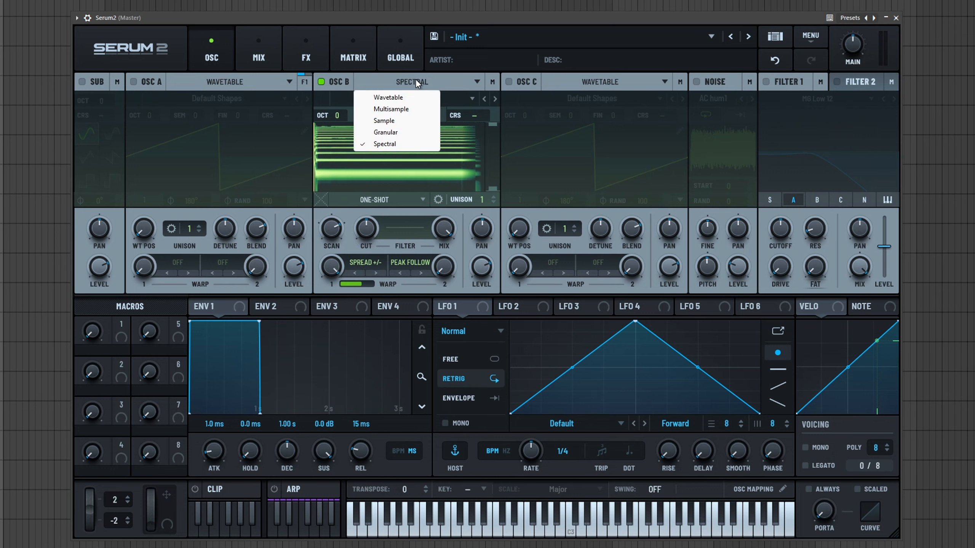
click(399, 98)
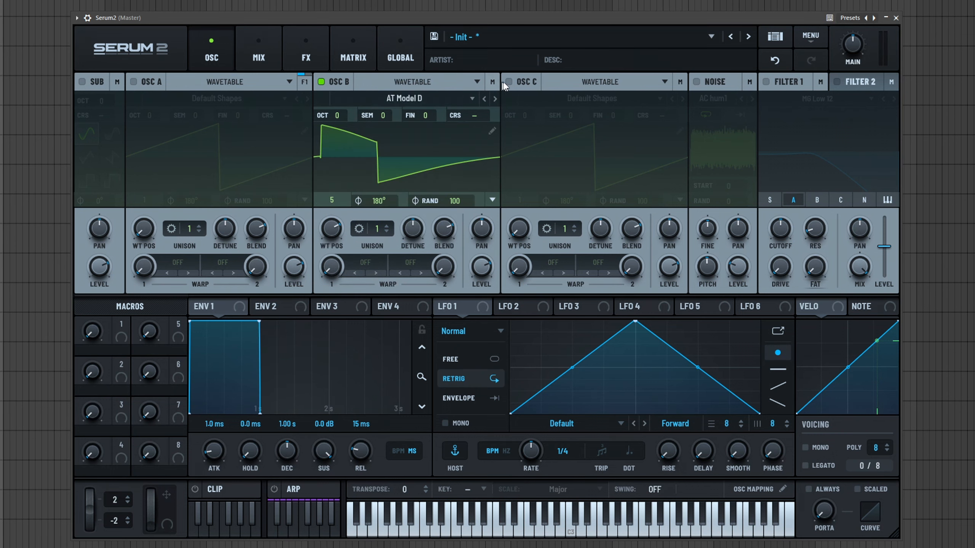
- Enable oscillators A and C and set oscillator C's octave to -1
click(134, 82)
click(509, 82)
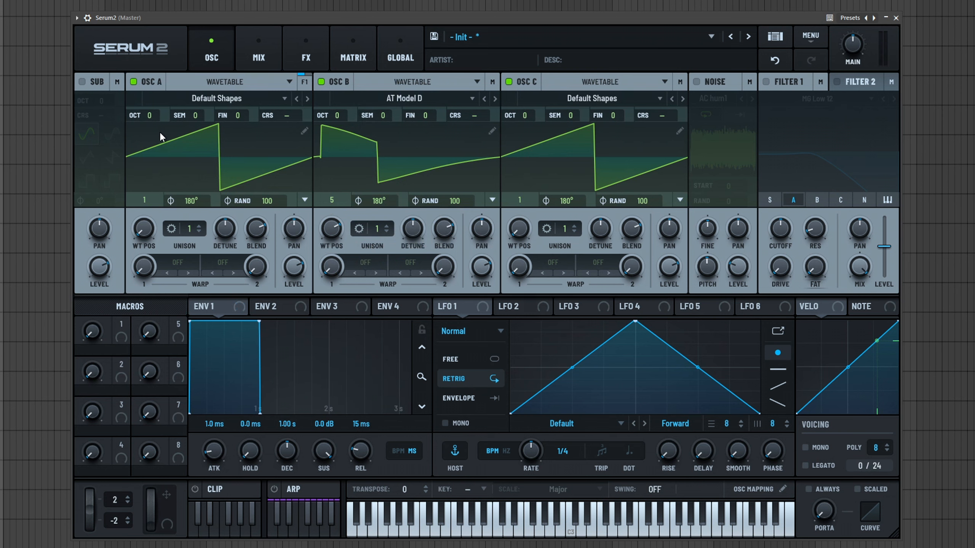
drag(528, 120, 522, 130)
- Enable Filter 1 and look through its filter type categories
click(766, 82)
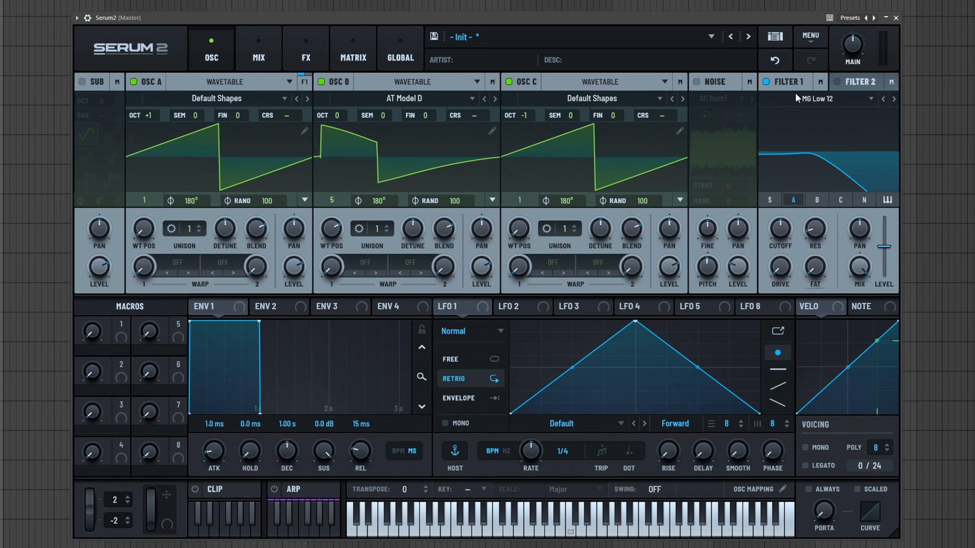
click(849, 95)
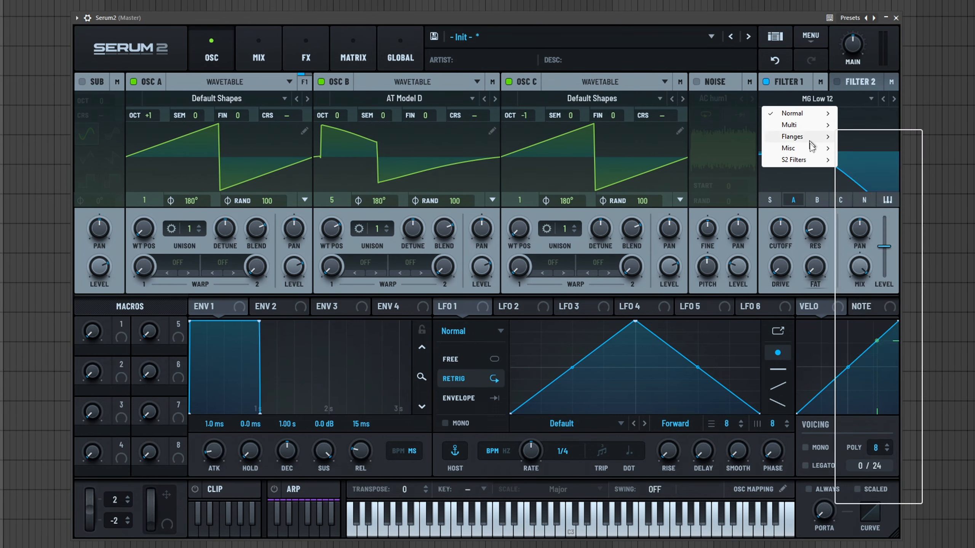
mouse_move(809, 159)
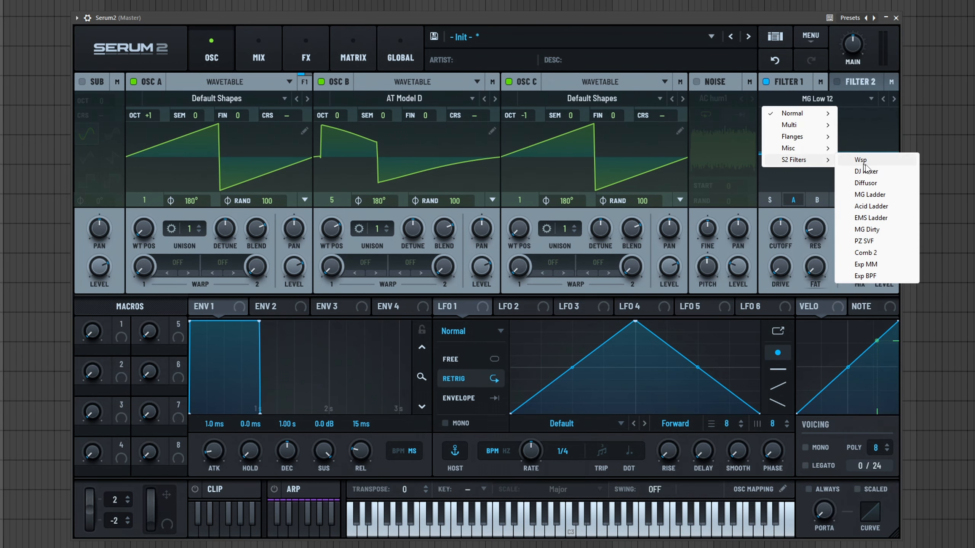
click(787, 294)
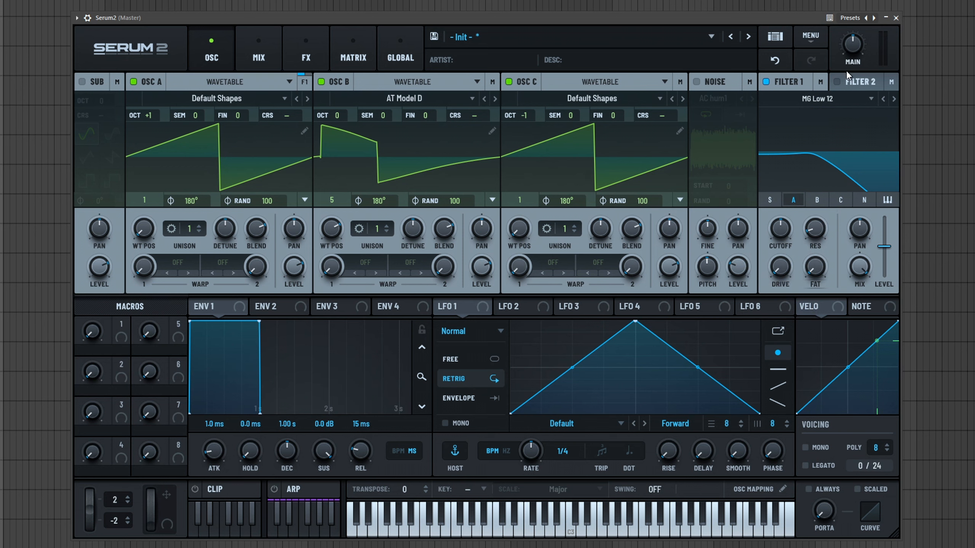
click(856, 84)
click(802, 86)
click(844, 83)
click(838, 82)
- Set Filter 1's type to HP 12 from the Multi category
click(818, 98)
mouse_move(809, 126)
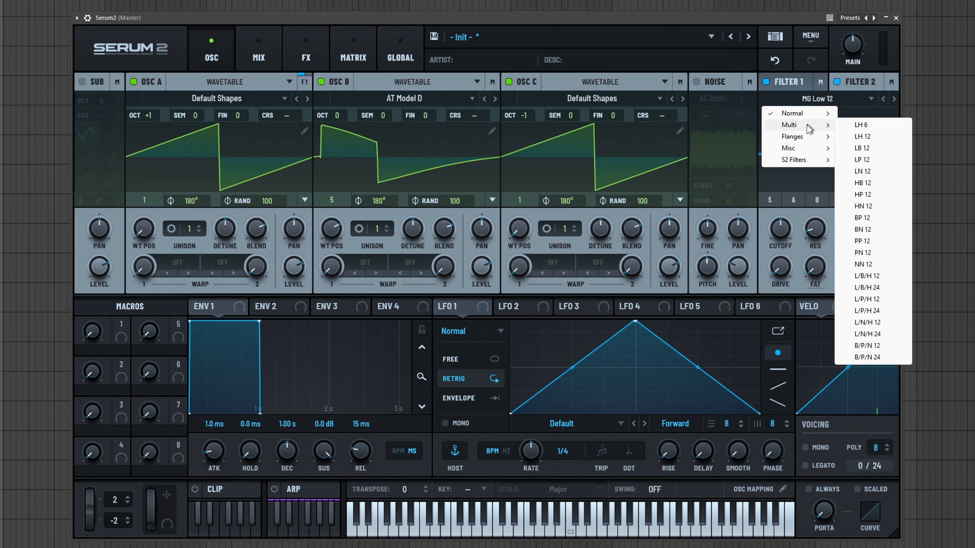
click(866, 148)
click(832, 97)
mouse_move(787, 114)
click(863, 204)
- Adjust Filter 1's cutoff and change its oscillator routing
drag(780, 229, 779, 208)
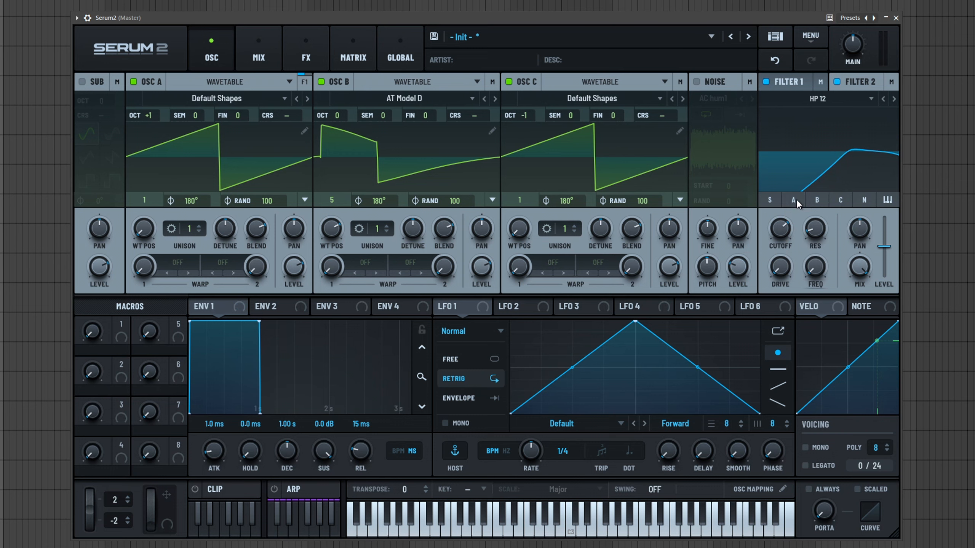
click(770, 200)
drag(780, 229, 794, 275)
click(789, 82)
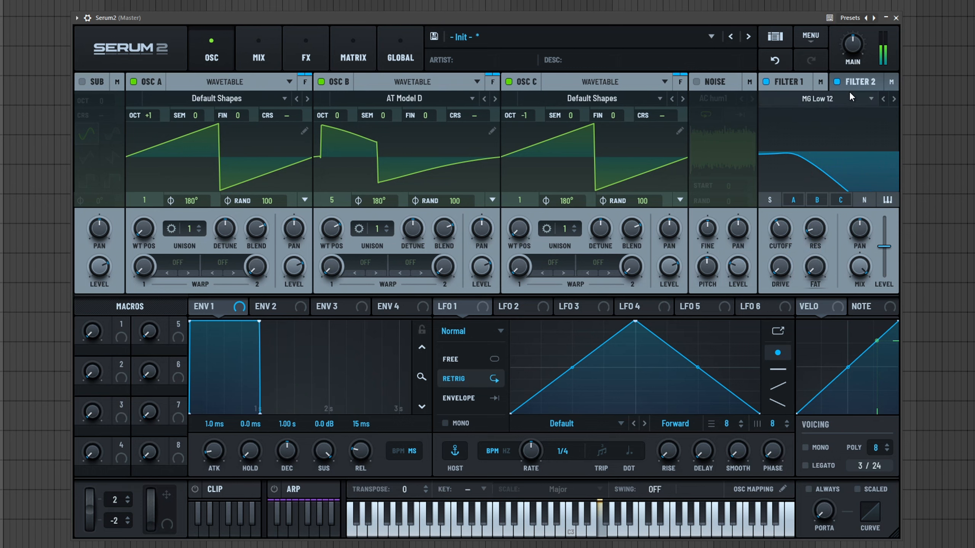
- Inspect Filter 2 and browse through the LFO 1 to LFO 6 tabs
click(848, 80)
mouse_move(784, 226)
mouse_down()
mouse_move(801, 176)
mouse_move(785, 230)
mouse_up()
click(692, 305)
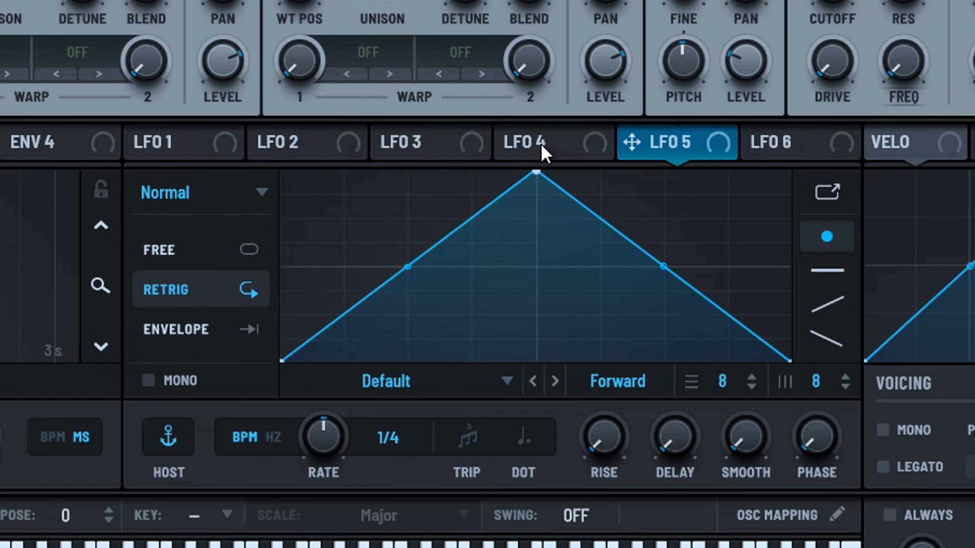
click(636, 307)
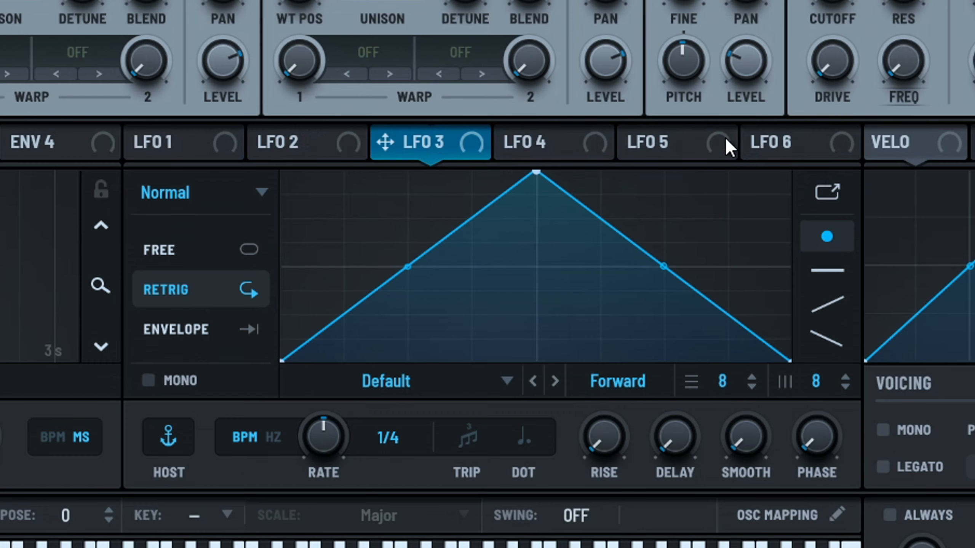
click(804, 144)
click(175, 142)
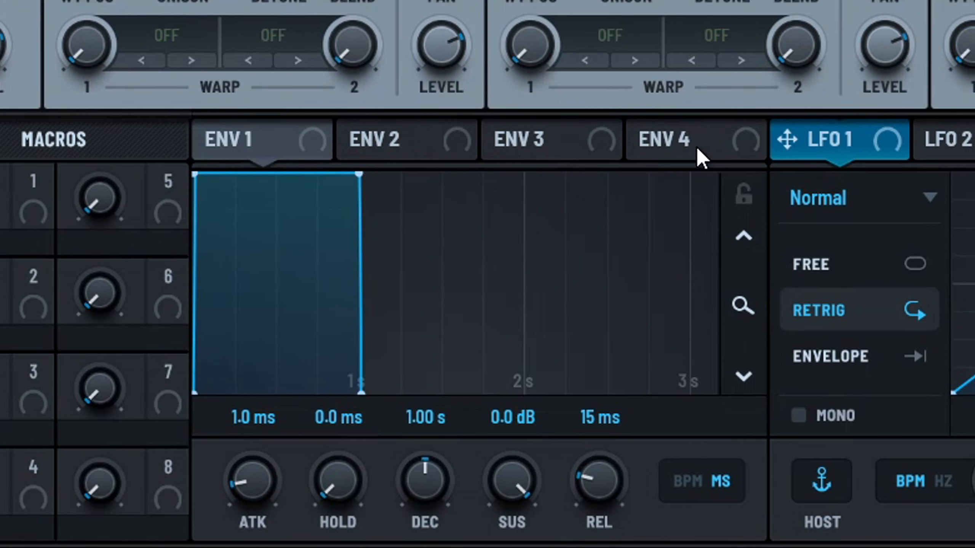
click(691, 148)
click(499, 146)
click(381, 142)
click(238, 140)
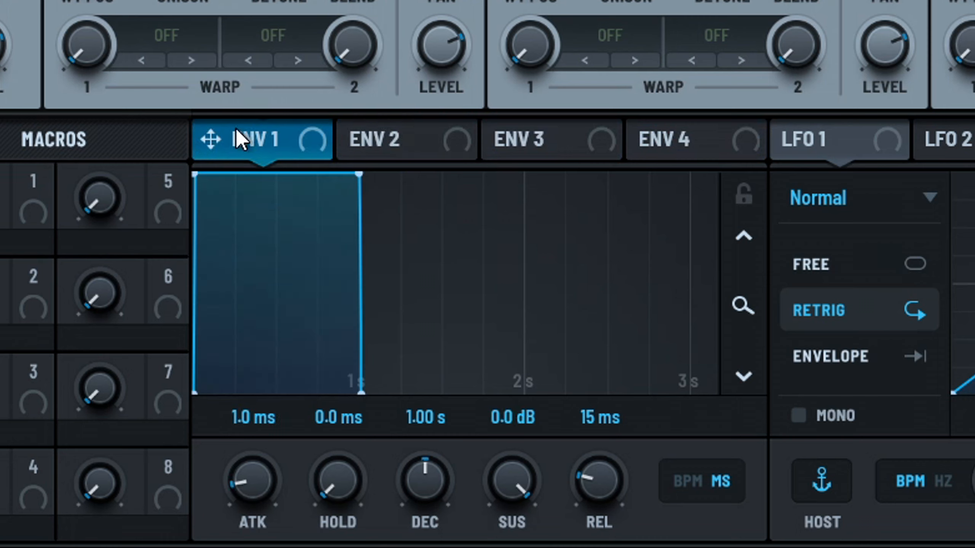
- Shorten ENV 1's decay to about 653 ms
drag(361, 175, 221, 524)
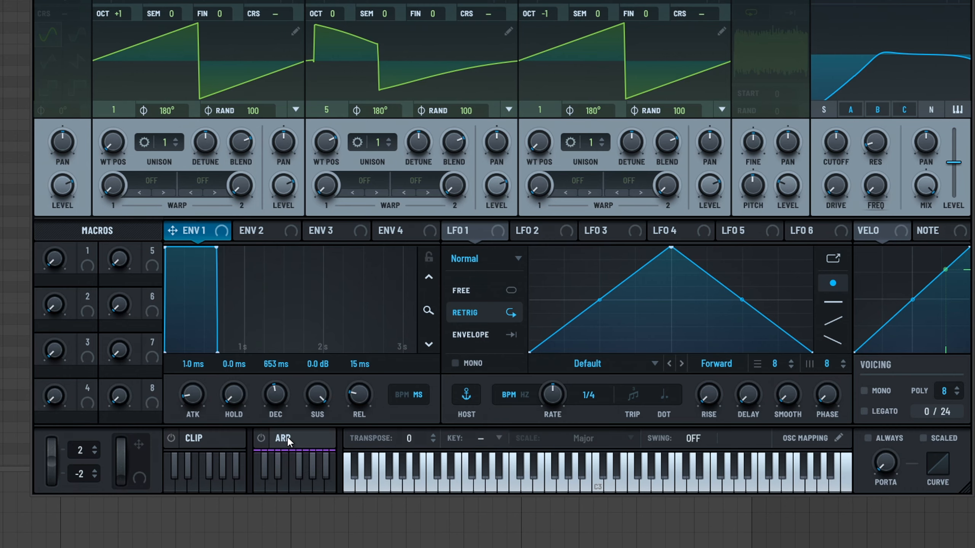
- Open and enable the arpeggiator and set its pattern shape to Down
click(260, 444)
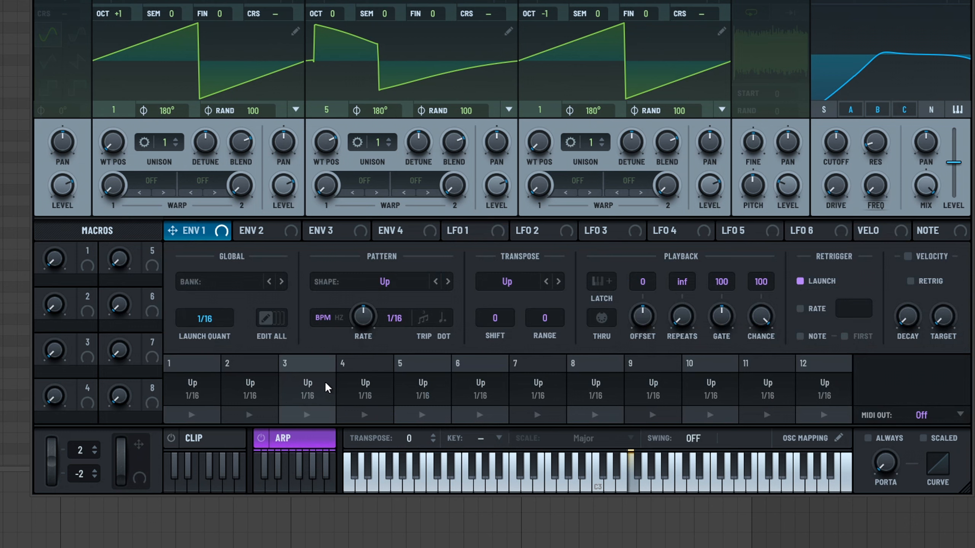
click(261, 439)
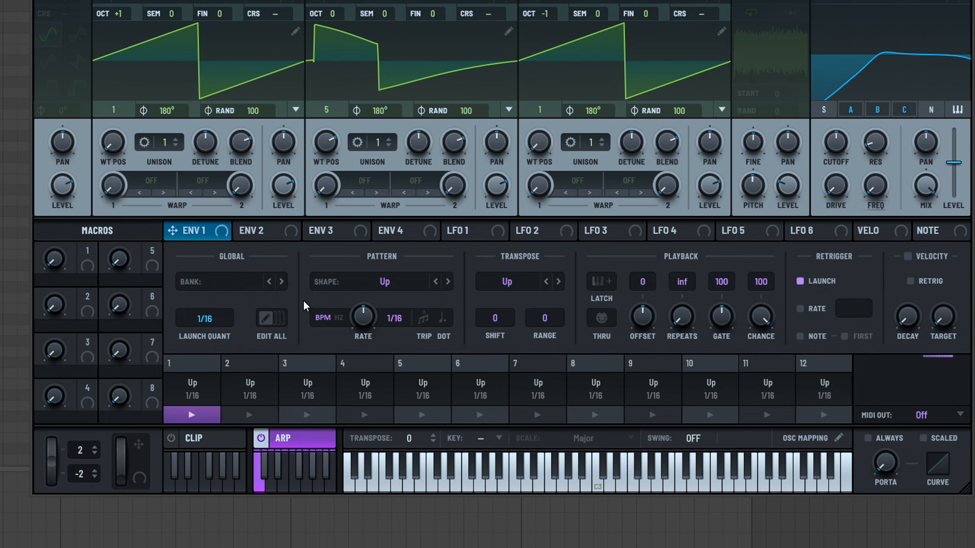
click(447, 282)
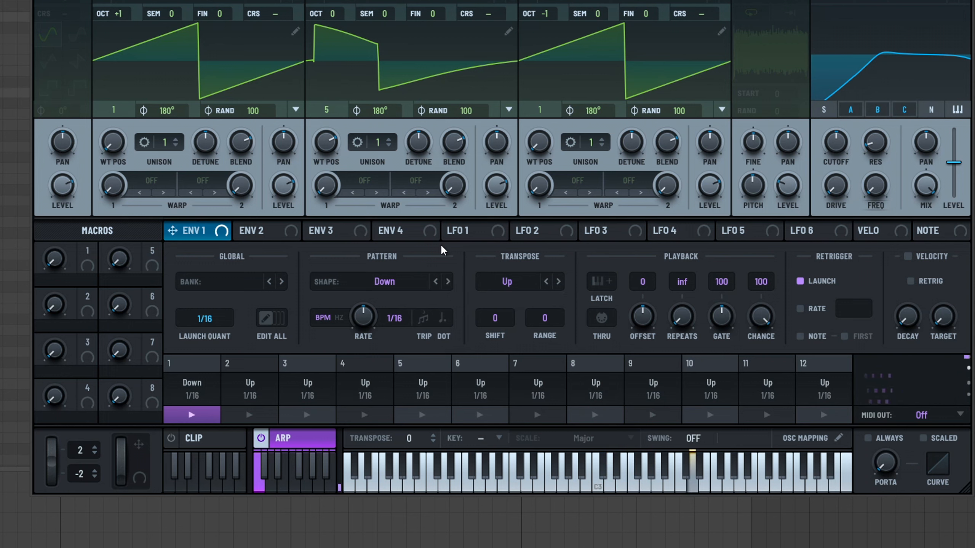
- Set the arp shape to Pattern and open its pattern editor
click(436, 283)
click(436, 282)
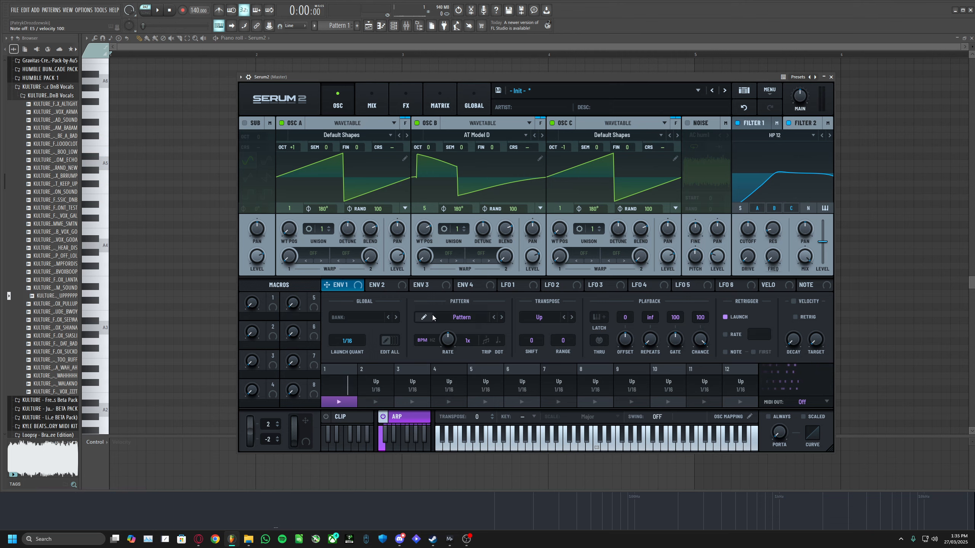
click(426, 317)
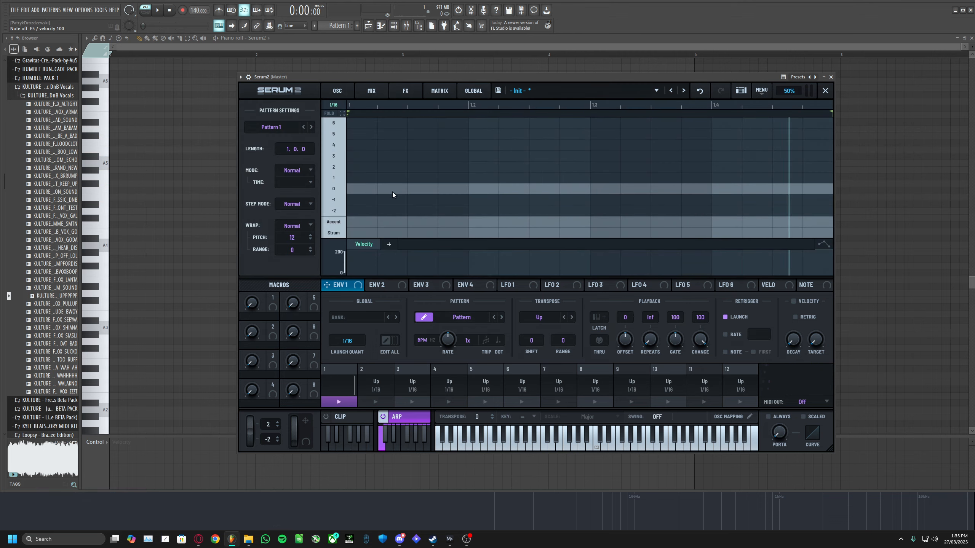
- Step the arp shape through Up/Down and Down/Up to Up+Down
click(502, 317)
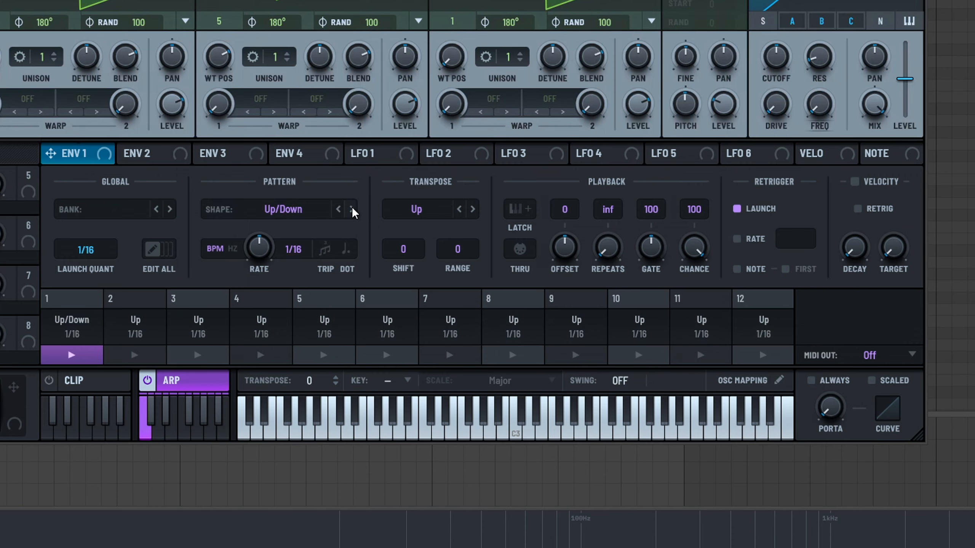
click(351, 209)
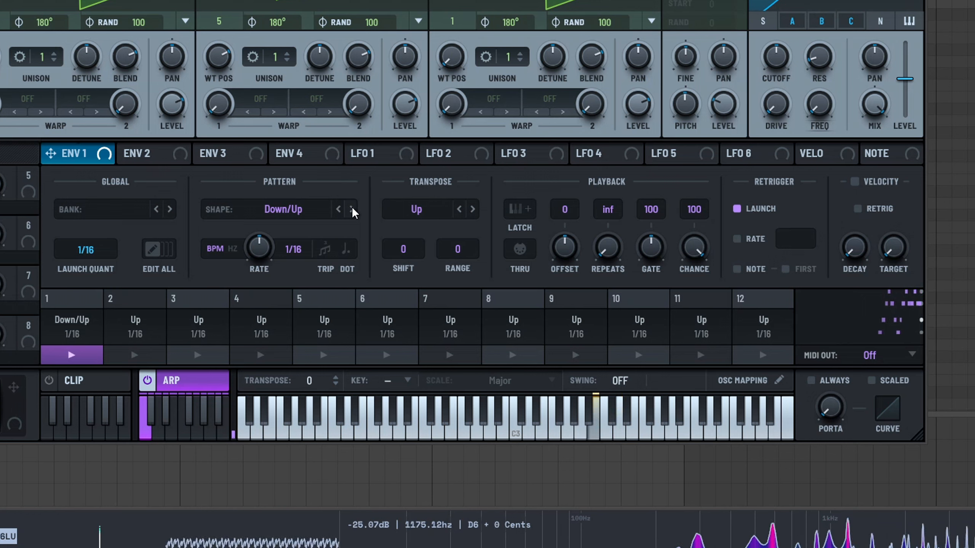
click(352, 210)
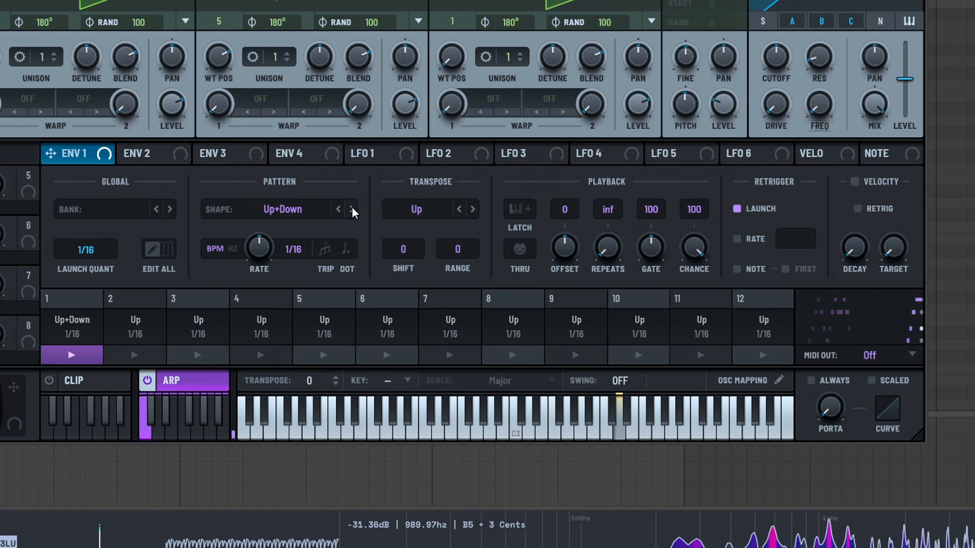
- Step the arp shape through Thumb Up, Thumb UD and Pinky Up to Con+Diverge
click(352, 210)
click(352, 210)
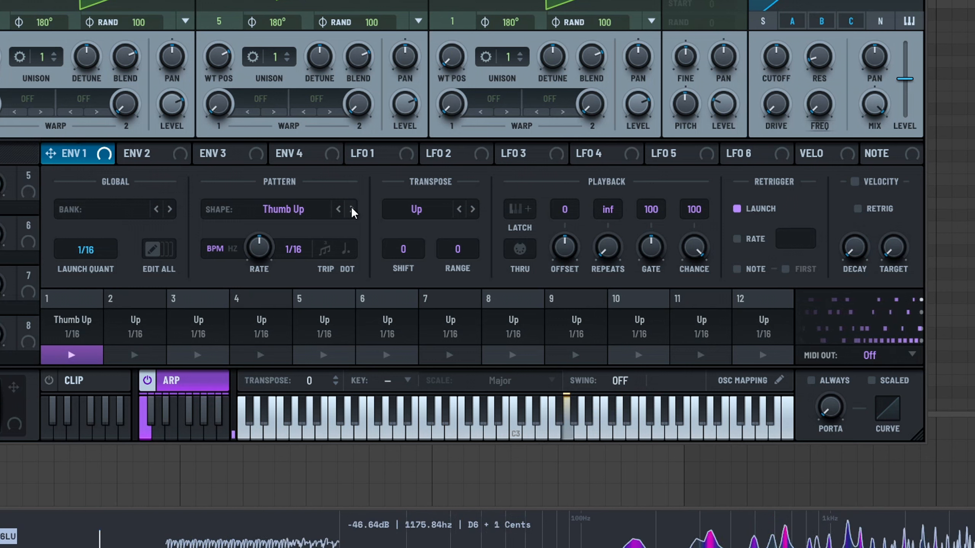
click(352, 209)
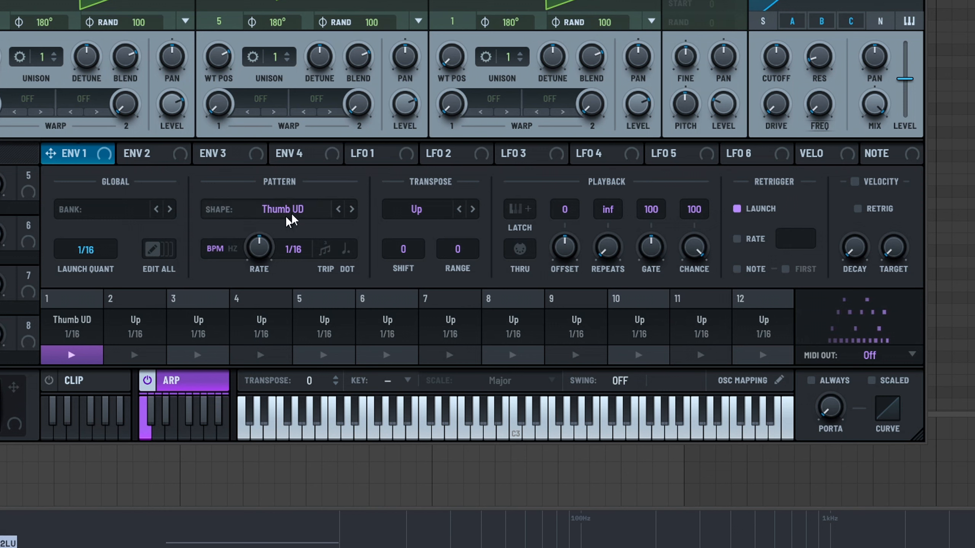
click(352, 210)
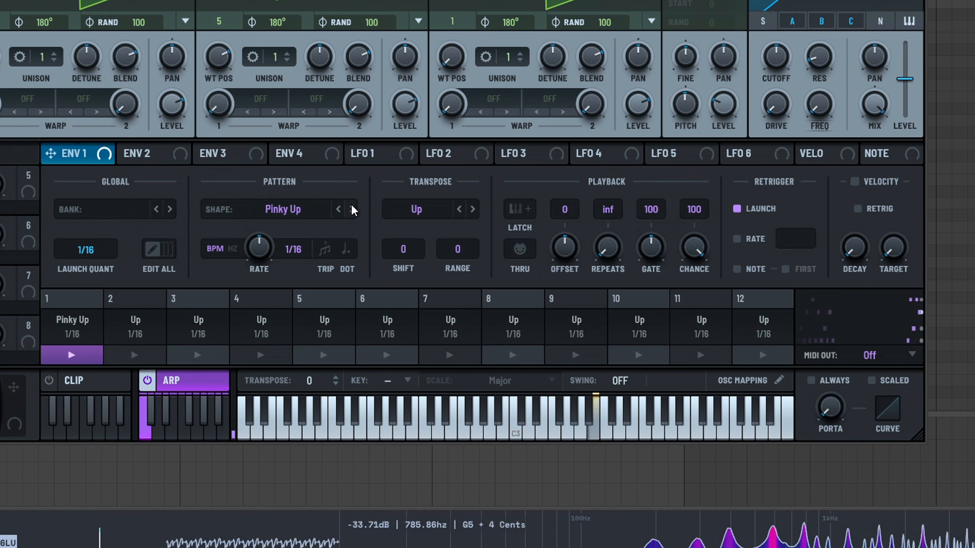
click(351, 209)
- Sweep the arp rate across its range and set it to 1/8
drag(259, 247, 309, 48)
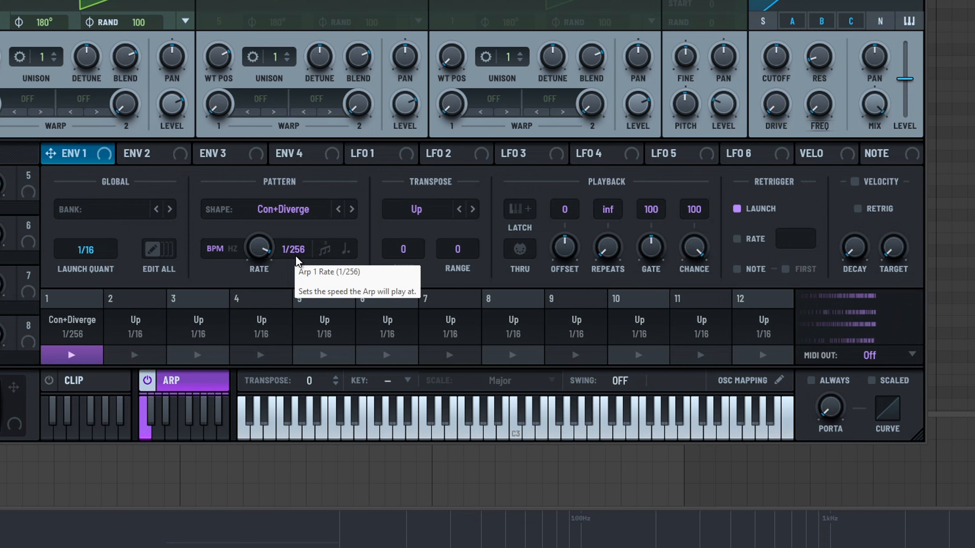
drag(294, 253, 304, 280)
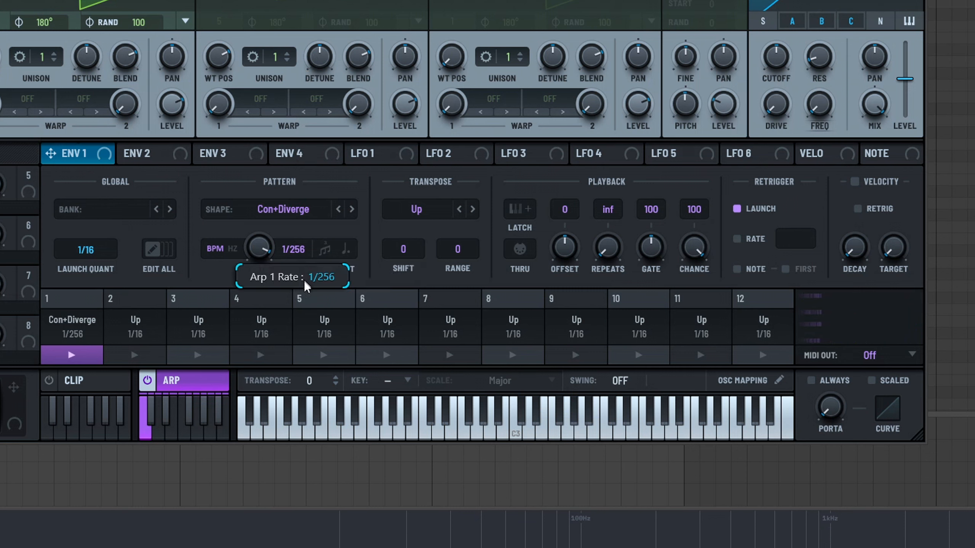
drag(315, 353, 319, 504)
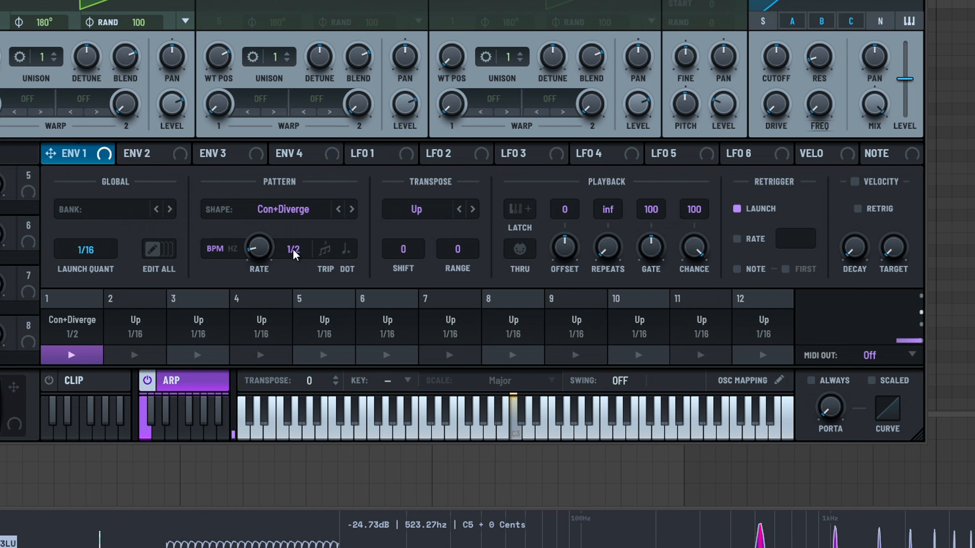
drag(292, 248, 297, 291)
drag(292, 253, 306, 158)
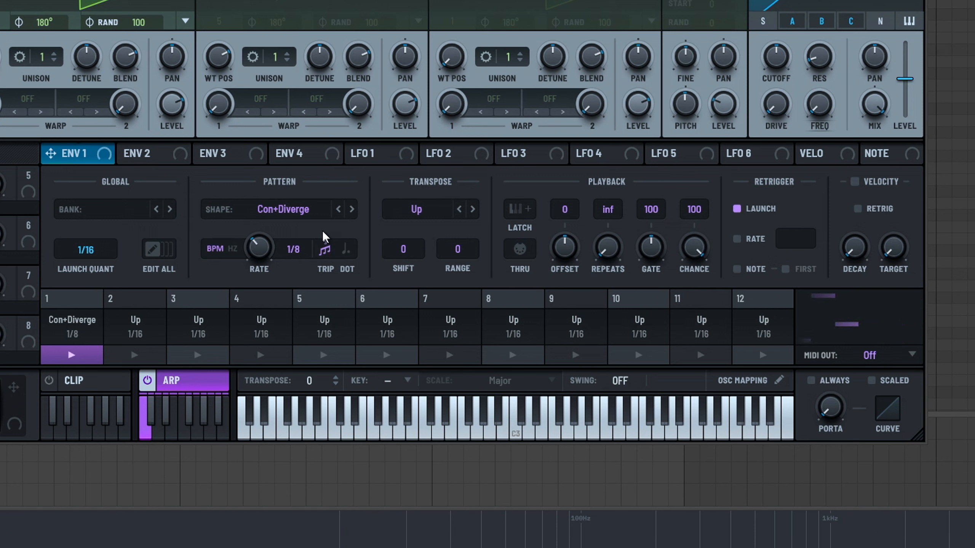
drag(292, 251, 300, 229)
- Enable dotted timing, switch the arp rate to Hz mode and set it to 101 ms
click(345, 249)
click(233, 249)
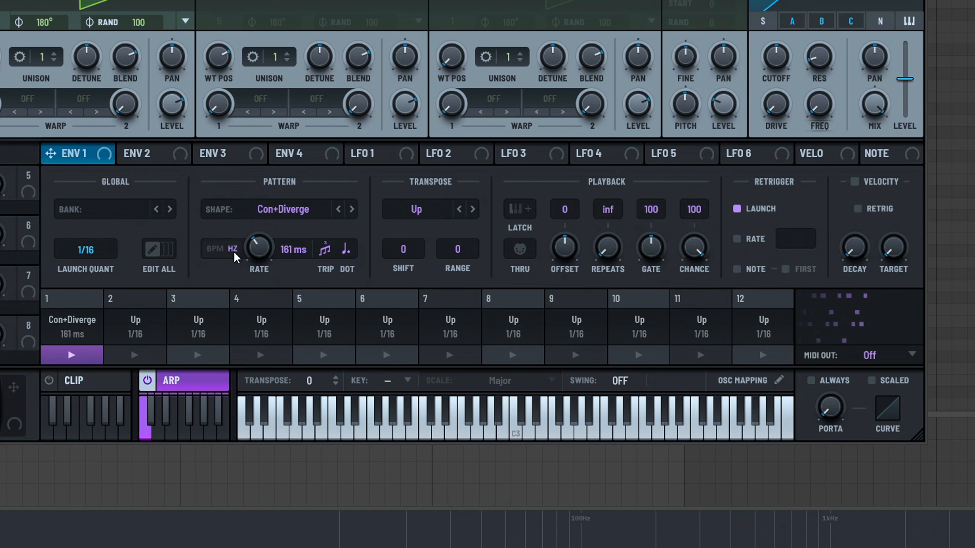
drag(257, 245, 279, 162)
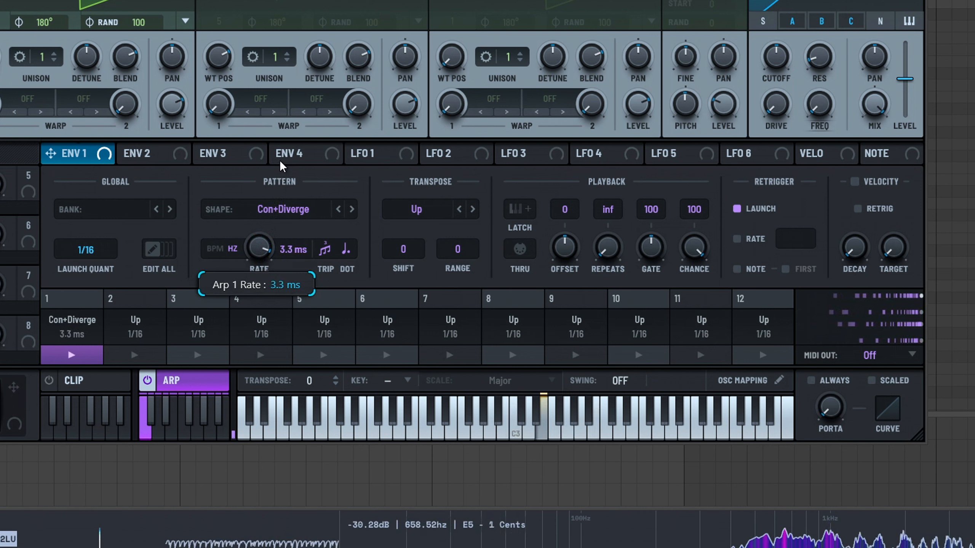
double_click(269, 250)
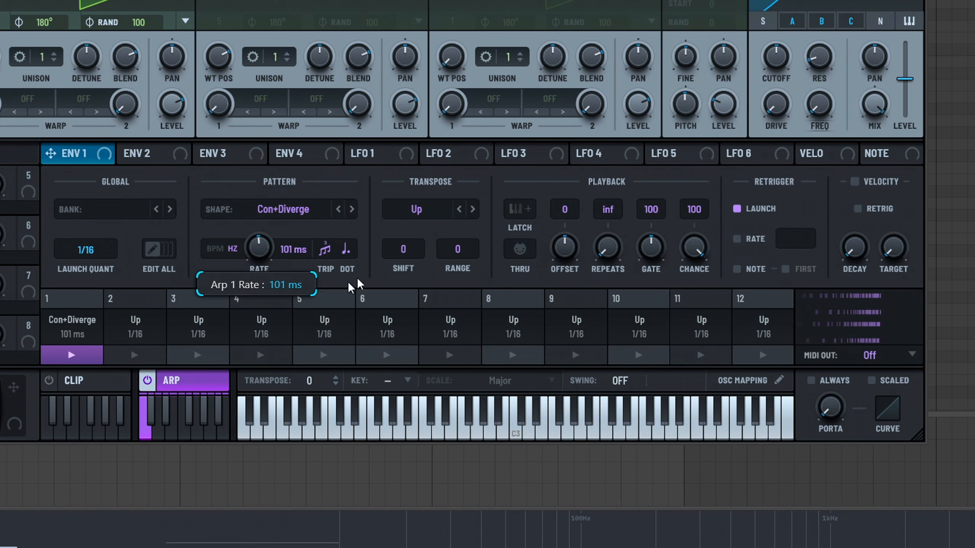
- Set the arp transpose mode to Down and the shift to 12
click(470, 208)
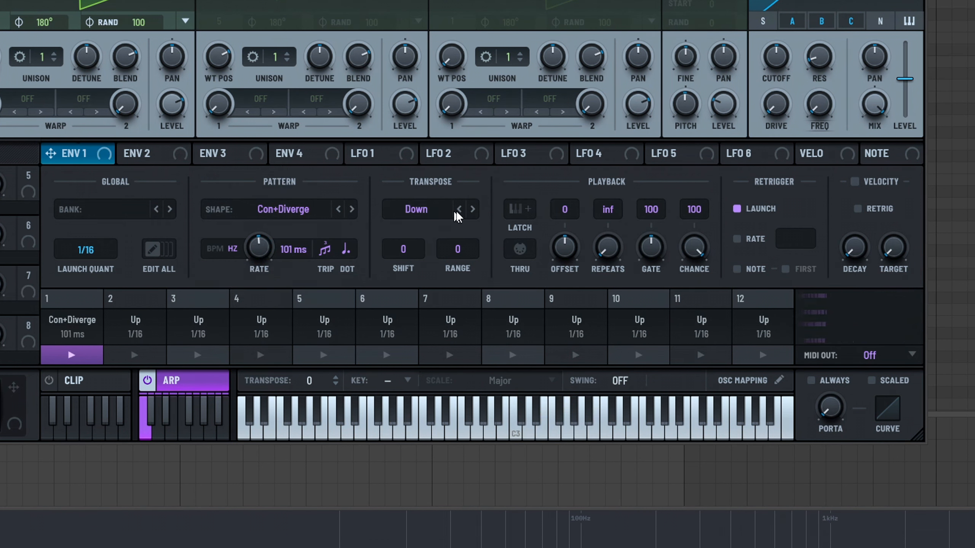
drag(417, 254, 416, 231)
- Step the transpose mode through Up/Down to Converge and change the arp shape to Rand No Dup
click(472, 211)
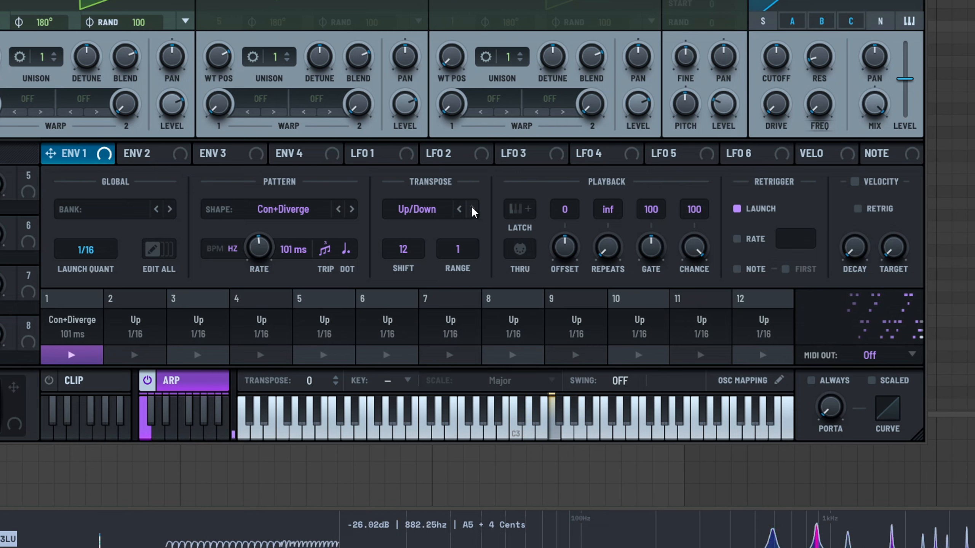
click(473, 211)
click(472, 210)
click(351, 210)
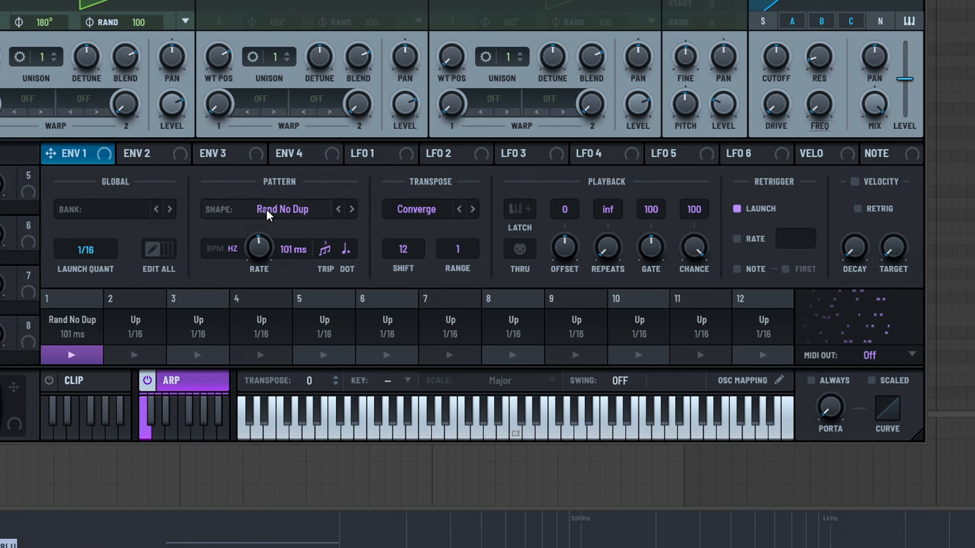
- Enable the clip player and open its note editor, scrolling to view Clip 1's notes
click(147, 381)
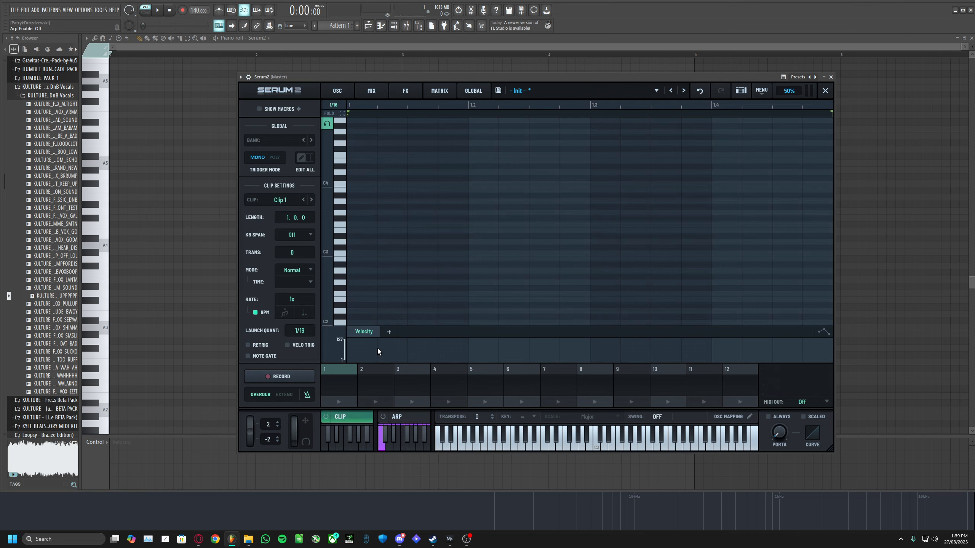
scroll(398, 267, up, 4)
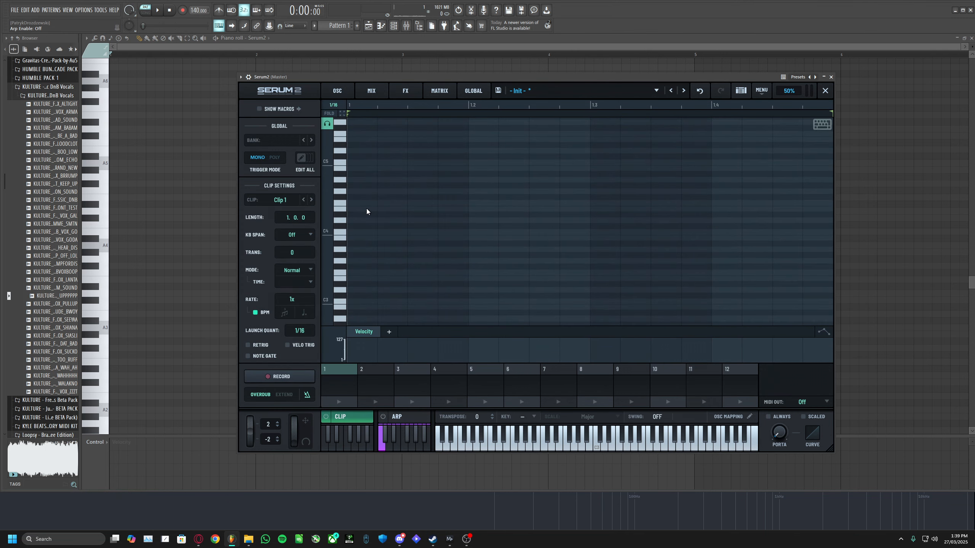
drag(367, 211, 353, 210)
click(540, 233)
scroll(537, 235, down, 9)
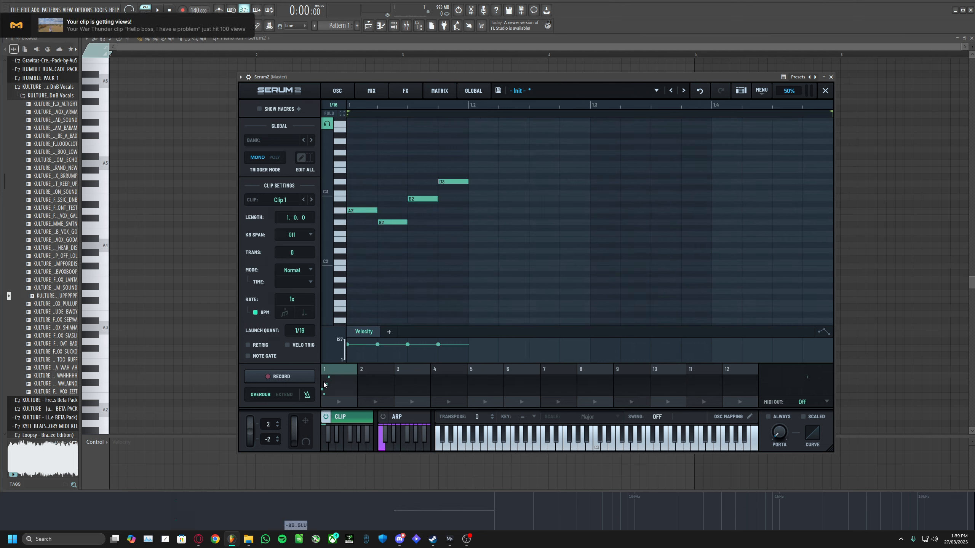
- Play Clip 1, browse to clip slot 12 and return to Clip 1
click(336, 402)
click(338, 403)
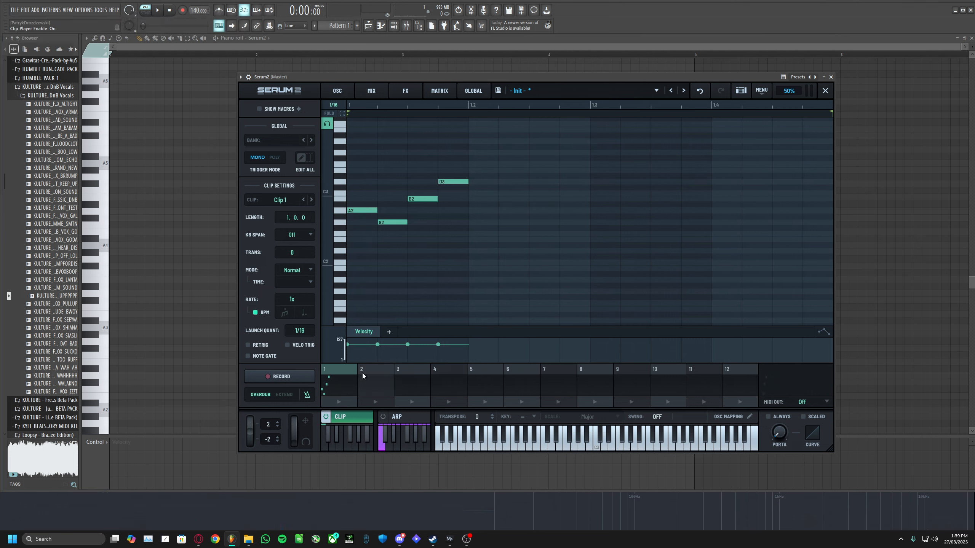
click(376, 372)
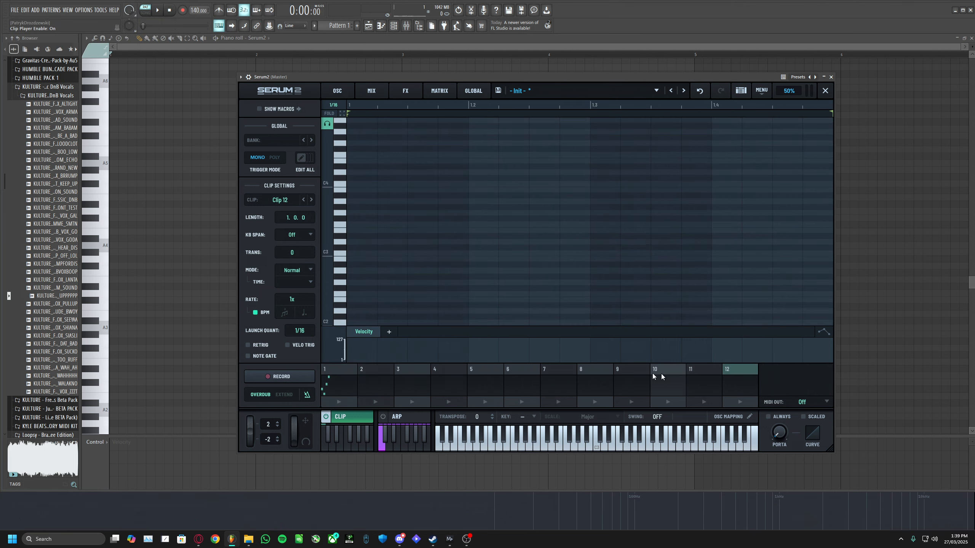
click(339, 372)
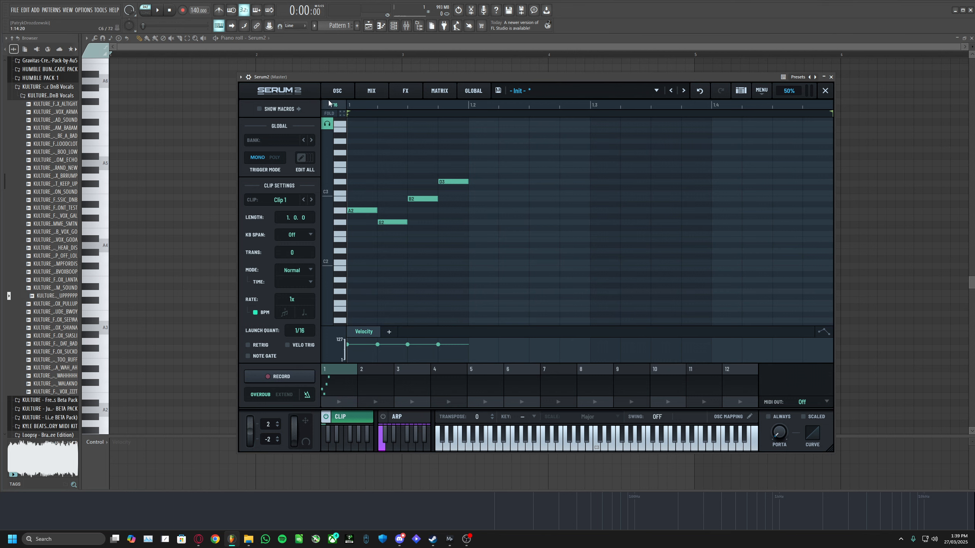
- Turn off the clip player and return to the main synth view
click(326, 417)
click(771, 288)
click(795, 290)
click(737, 123)
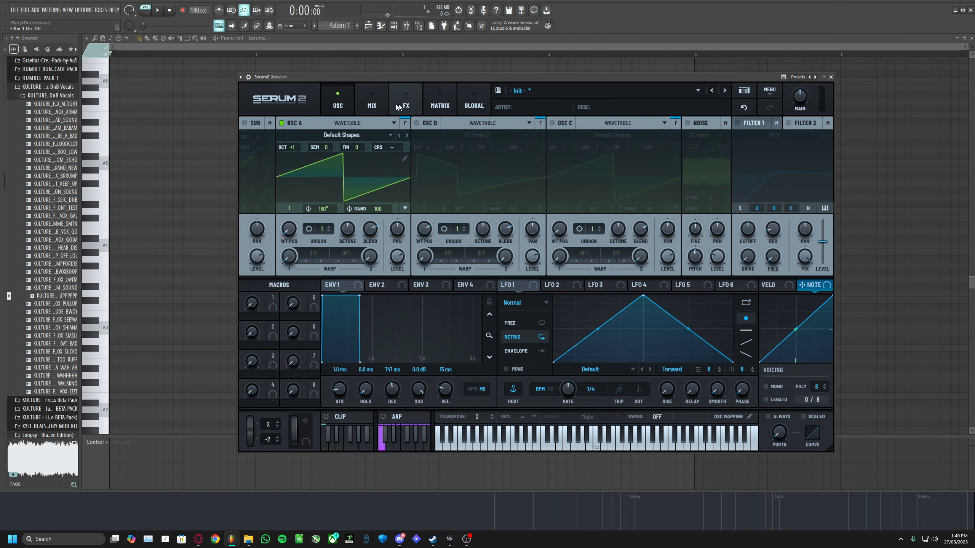
- Open the mixer and adjust Osc A's filter balance and Bus 1 send to about 62%
click(372, 110)
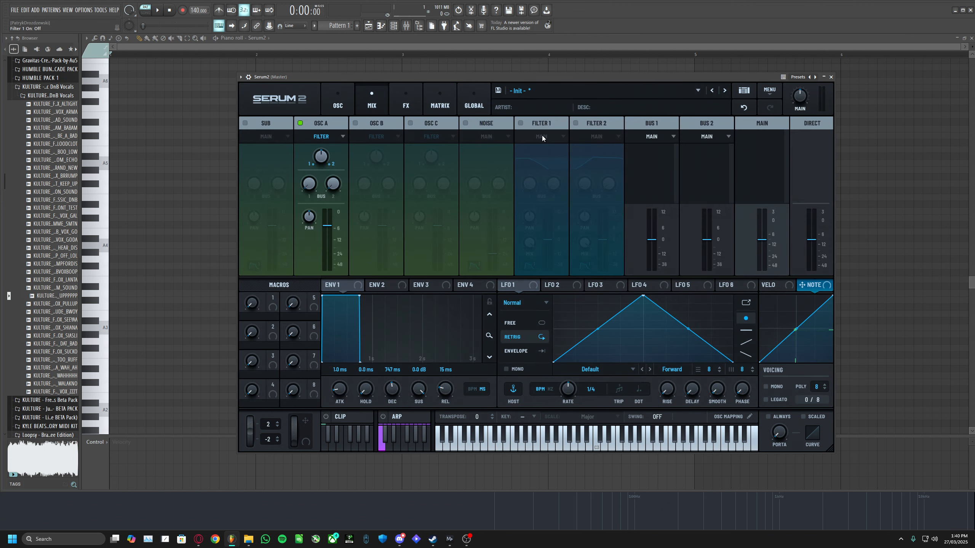
key(b)
drag(323, 159, 308, 184)
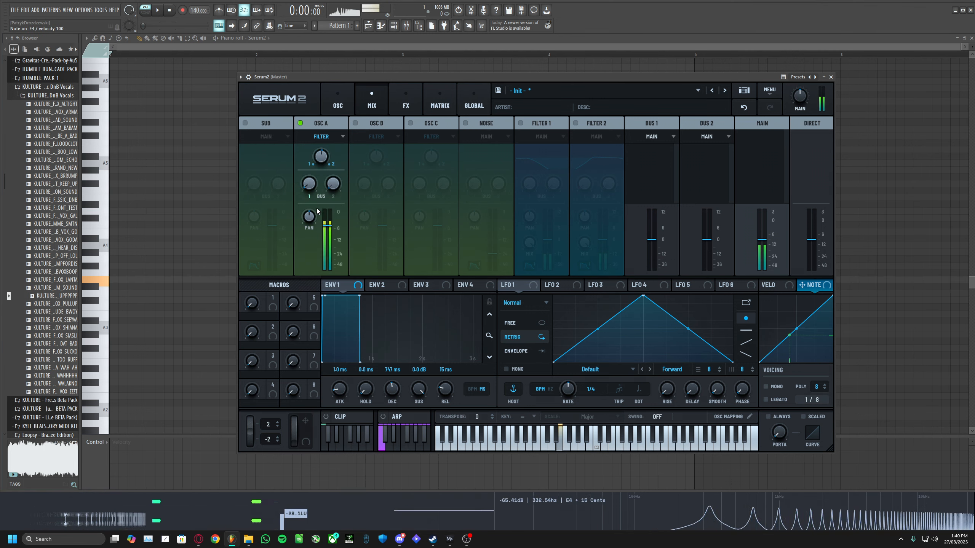
drag(309, 184, 311, 176)
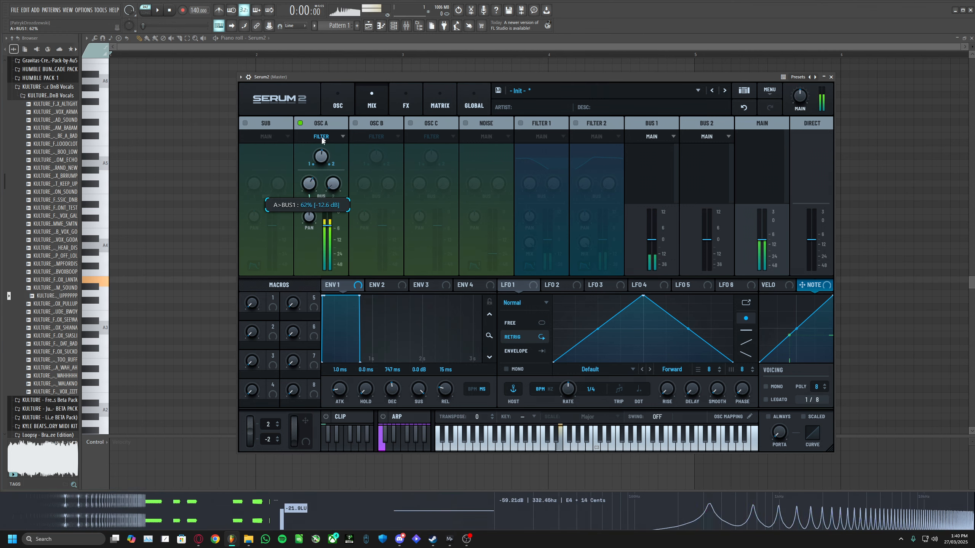
- Reset Osc A's filter balance and enable Filter 1 and Filter 2
right_click(321, 156)
click(348, 211)
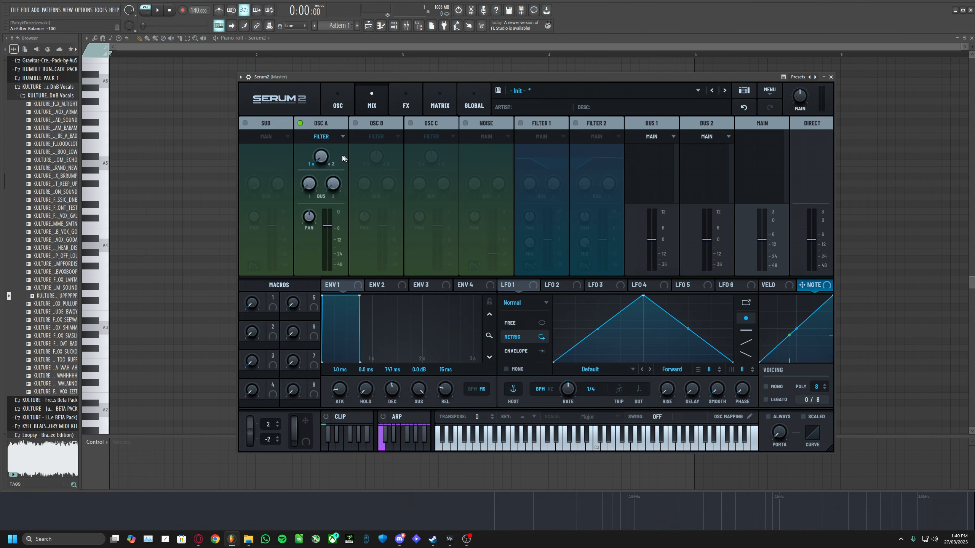
click(521, 123)
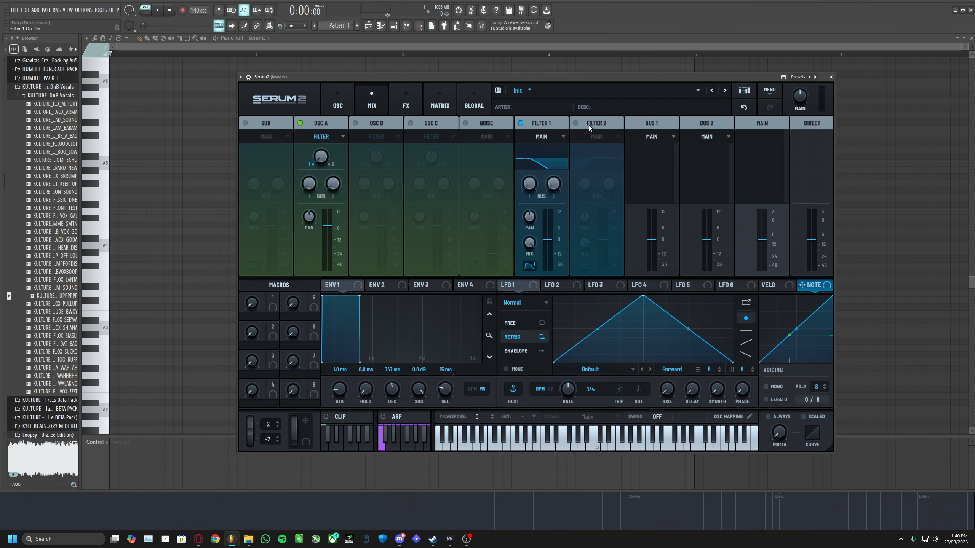
click(576, 123)
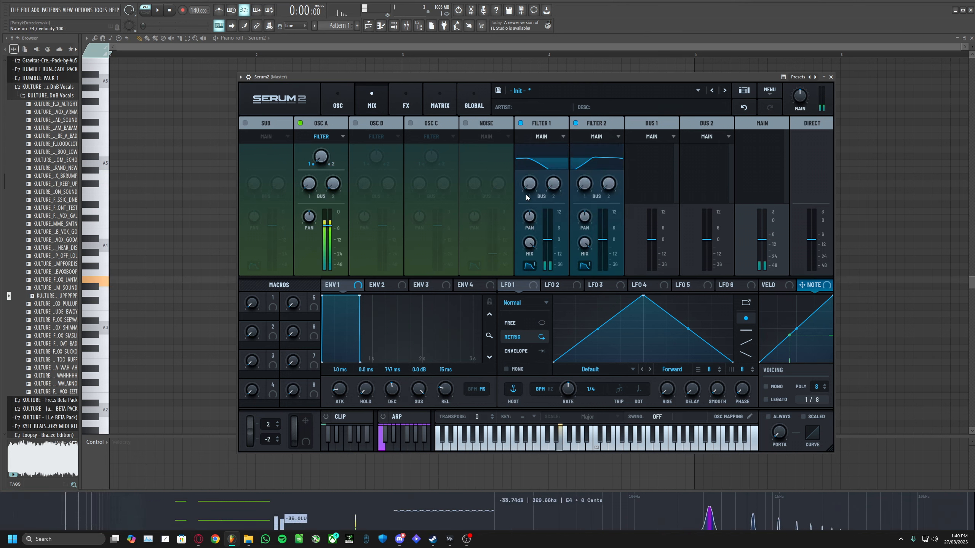
- Lower the Filter 1 mix to about 91% and reduce the Filter 2 mix
drag(535, 237, 532, 261)
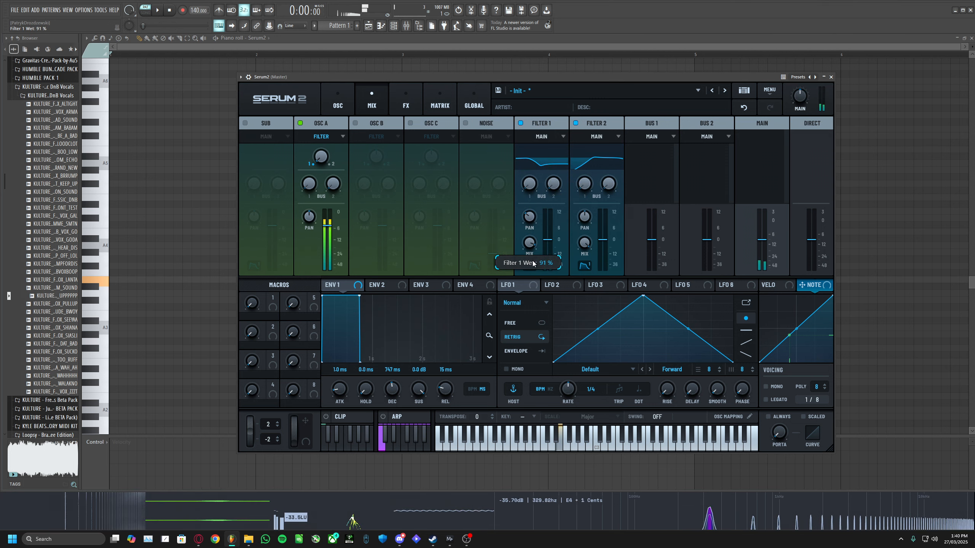
drag(584, 243, 582, 269)
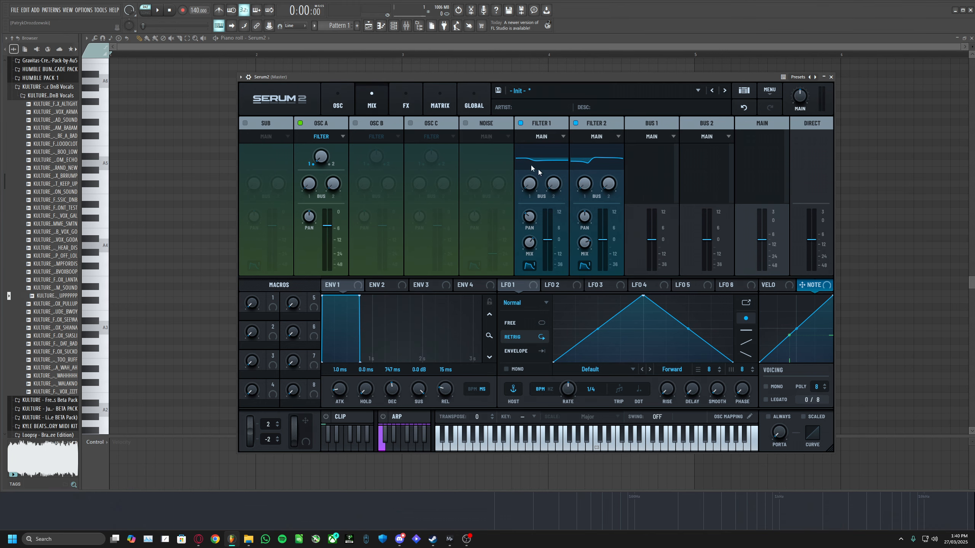
drag(440, 77, 416, 74)
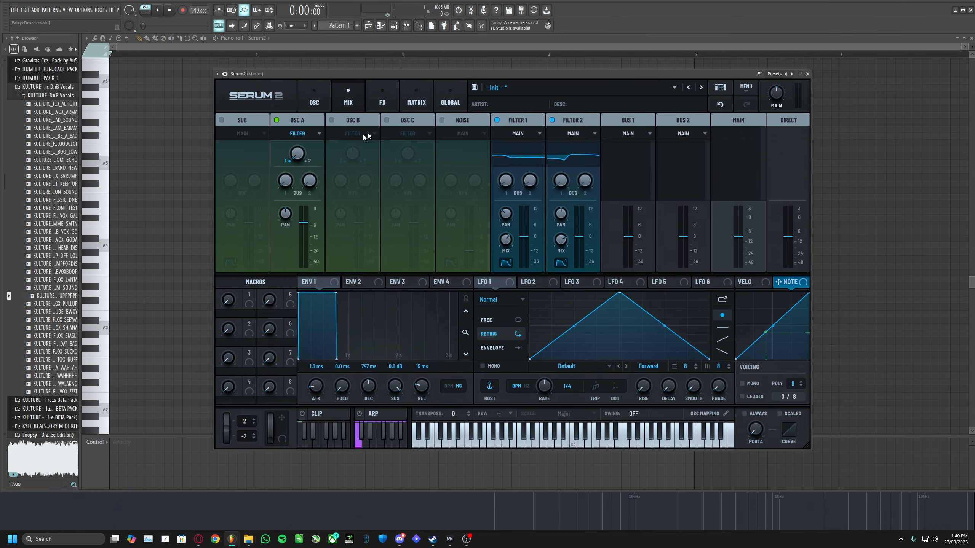
- Open the FX page and add a Bode effect to the main FX chain
click(382, 102)
click(288, 137)
mouse_move(310, 144)
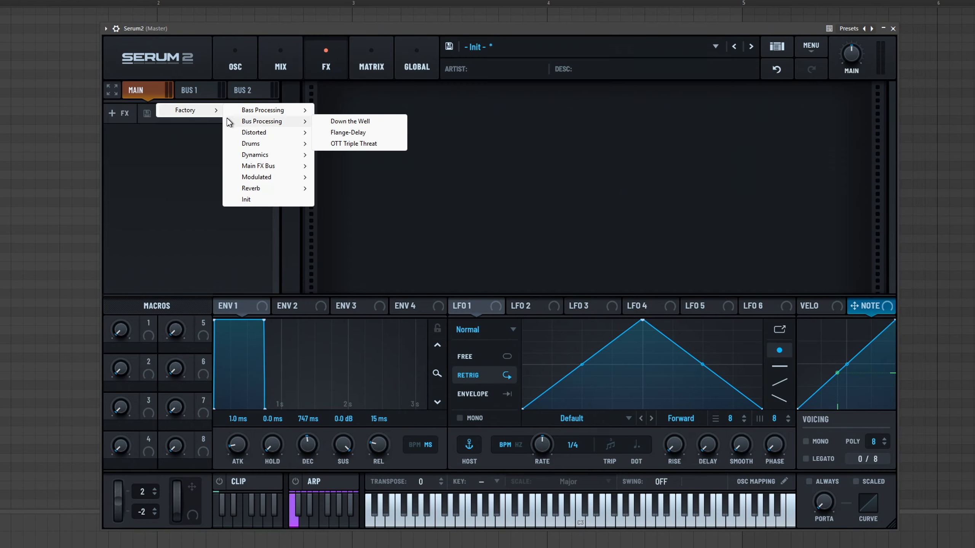
click(120, 119)
click(116, 111)
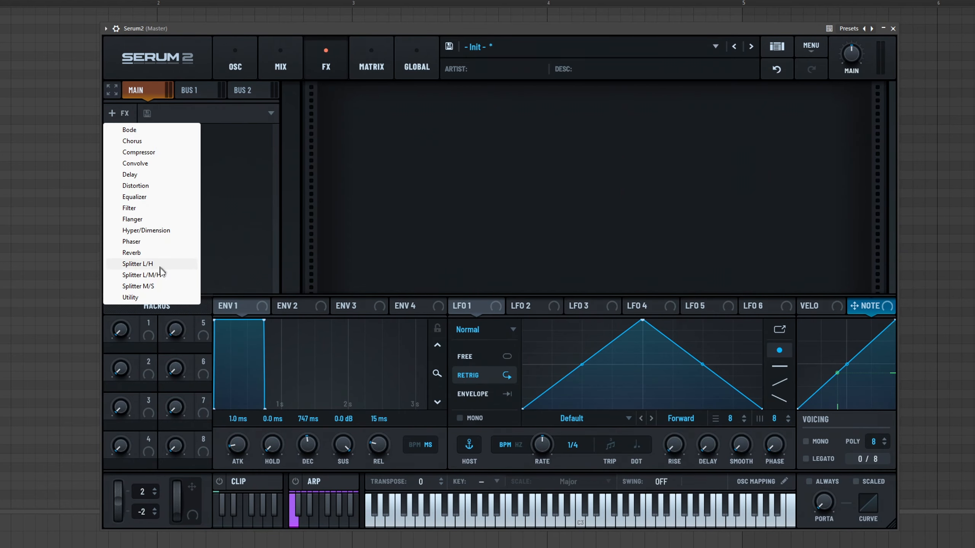
click(151, 131)
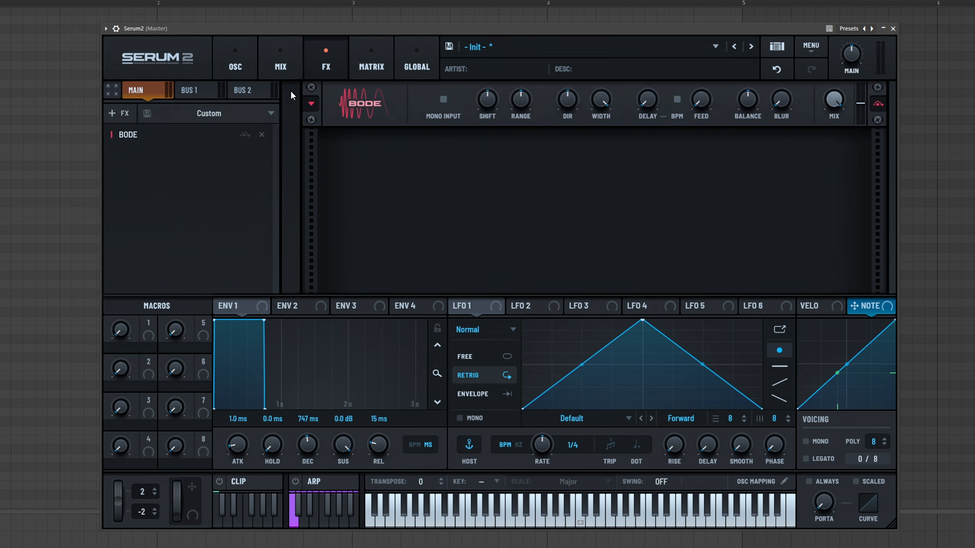
- Load the Monster 8 [SL] spectral wavetable into Osc A and raise its wavetable position
click(228, 51)
click(239, 103)
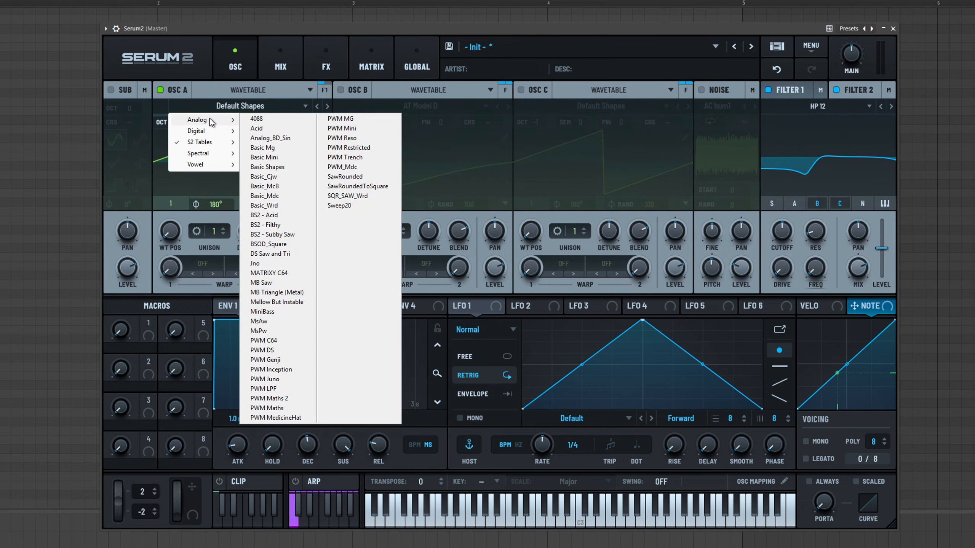
mouse_move(210, 157)
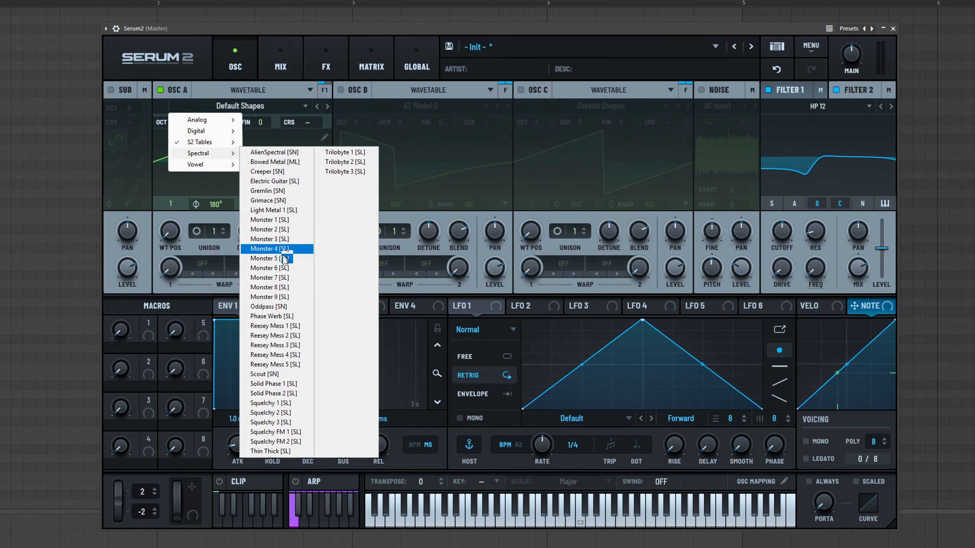
click(287, 277)
drag(176, 235, 182, 172)
- Return to the FX page and adjust the Bode shift and range, raising the range to about 1891 Hz
click(287, 46)
click(318, 65)
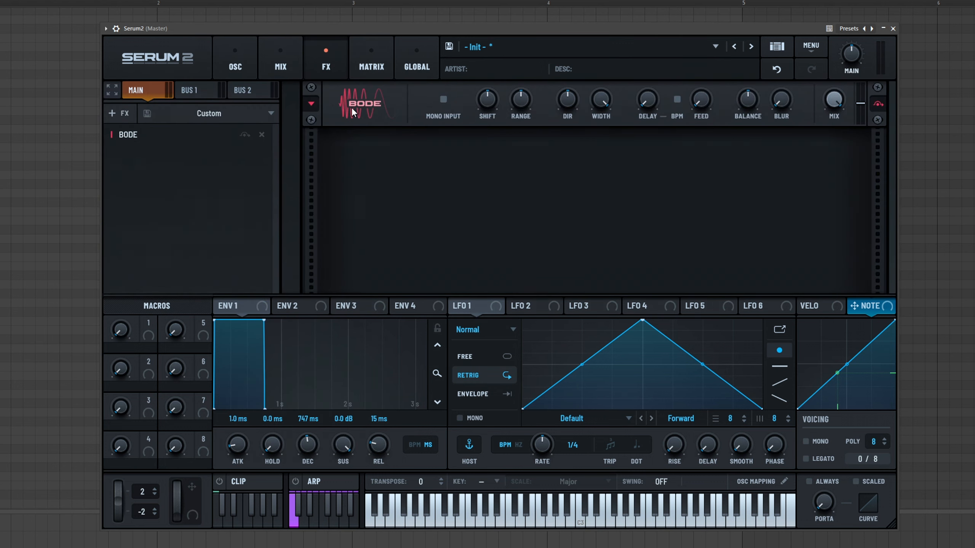
drag(524, 102, 488, 119)
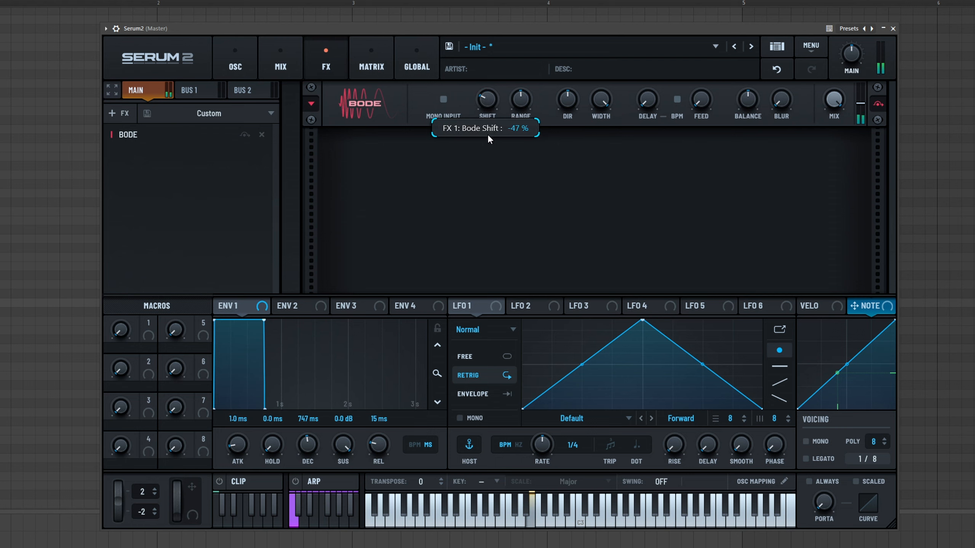
drag(500, 70, 500, 66)
drag(525, 98, 527, 73)
drag(525, 59, 530, 42)
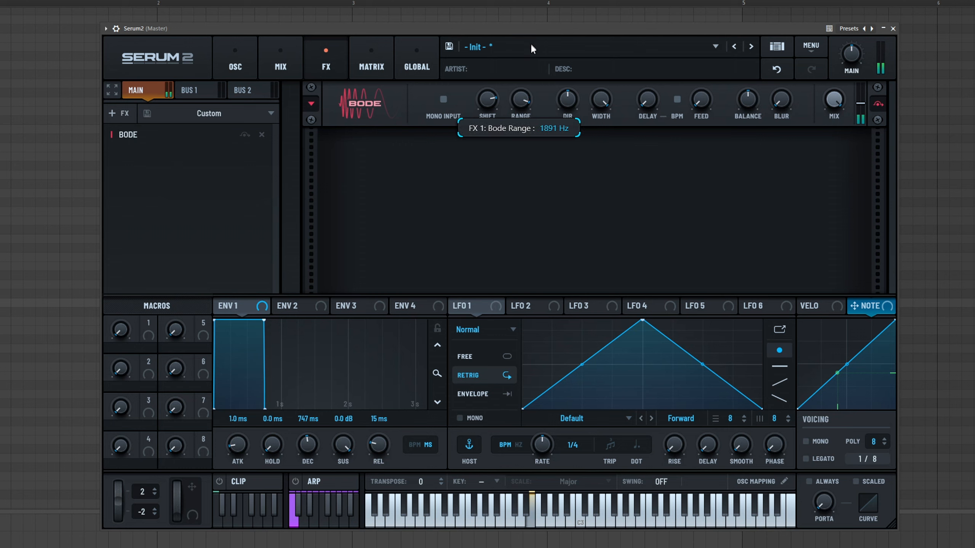
- Set the Bode delay to about 1 ms, feedback to about 83% and shift to about -11%
drag(486, 129, 465, 179)
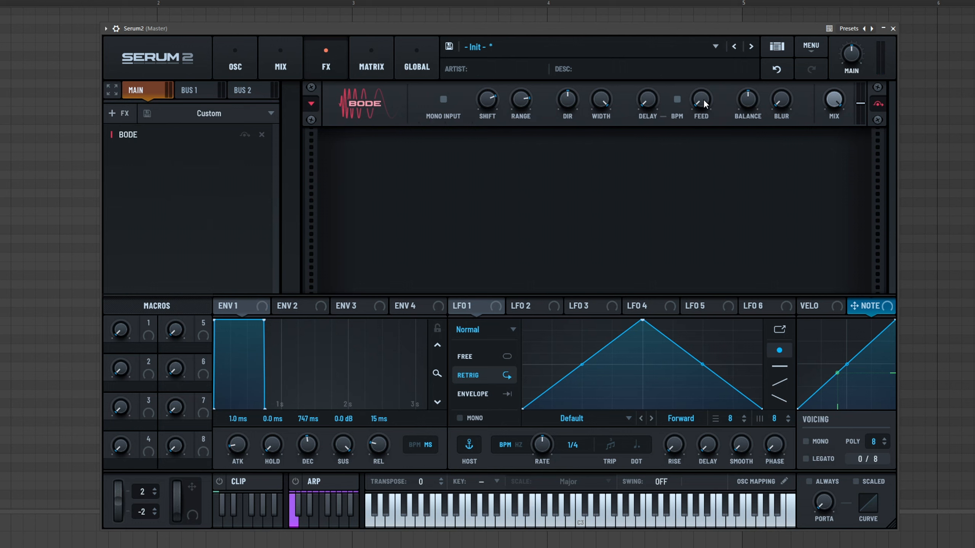
drag(644, 104, 645, 79)
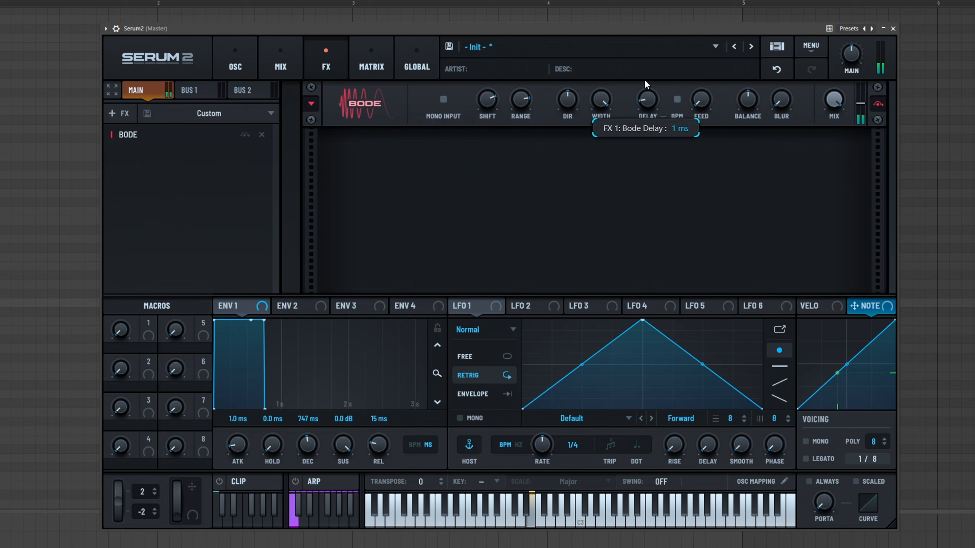
drag(697, 108, 707, 69)
drag(716, 30, 717, 15)
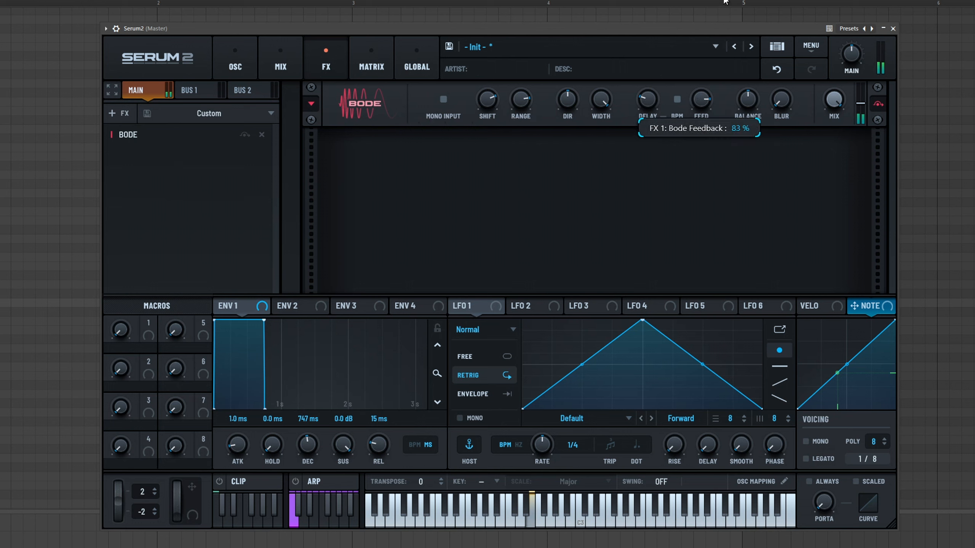
drag(487, 100, 487, 154)
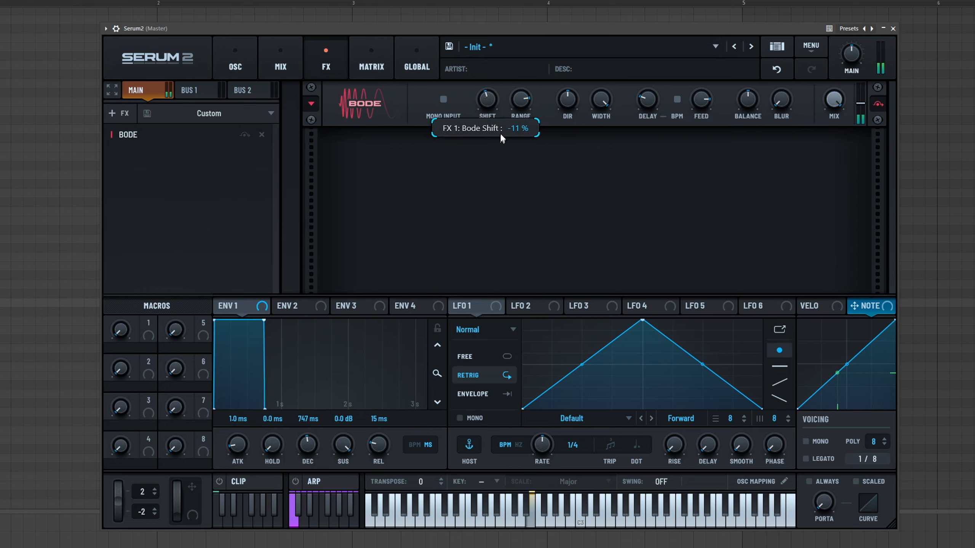
drag(522, 103, 836, 94)
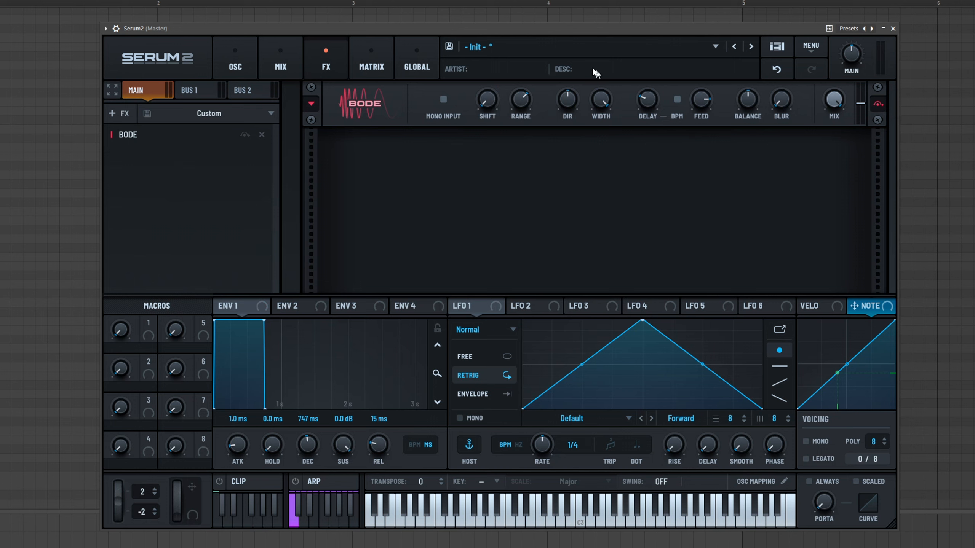
- Remove the Bode effect from the main FX chain
click(117, 112)
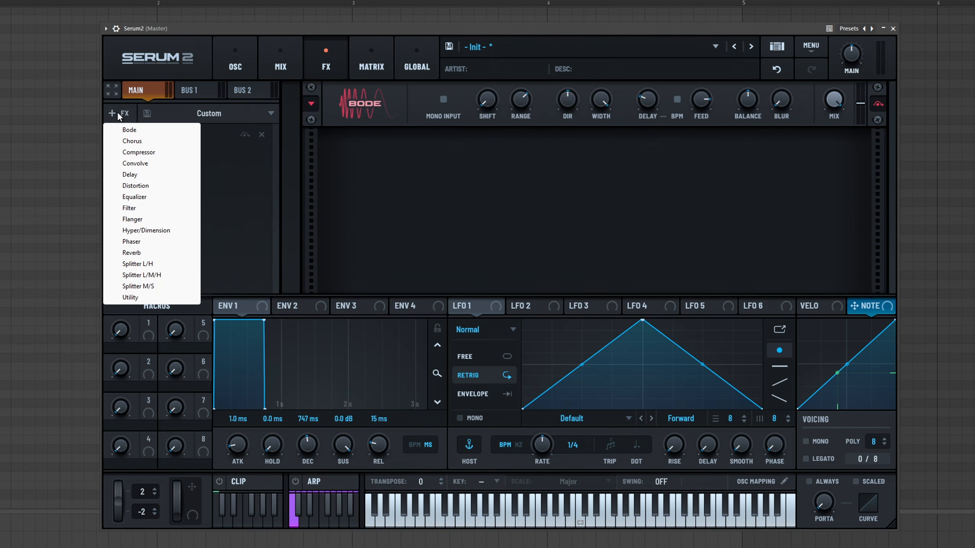
click(226, 146)
click(261, 135)
- Add a Chorus effect and raise its feedback and LPF
click(125, 114)
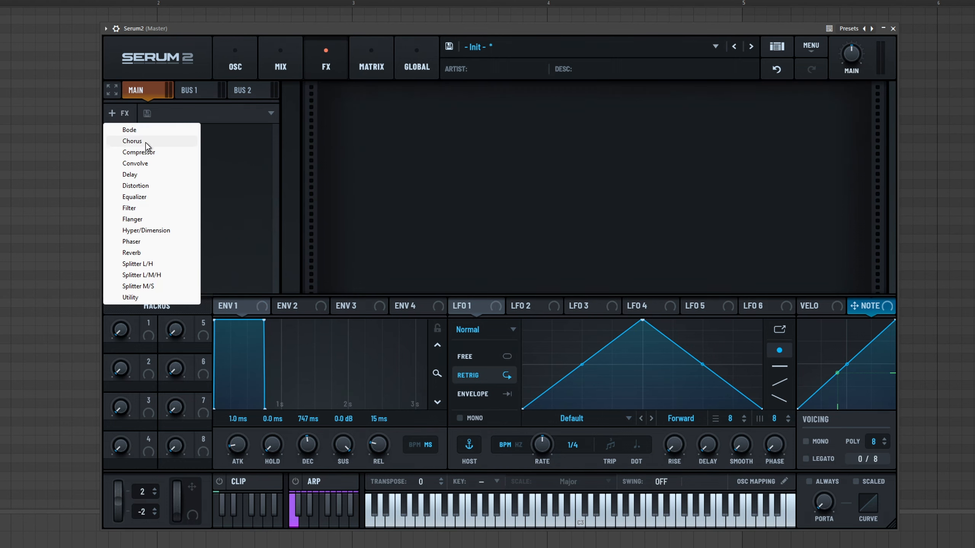
click(148, 141)
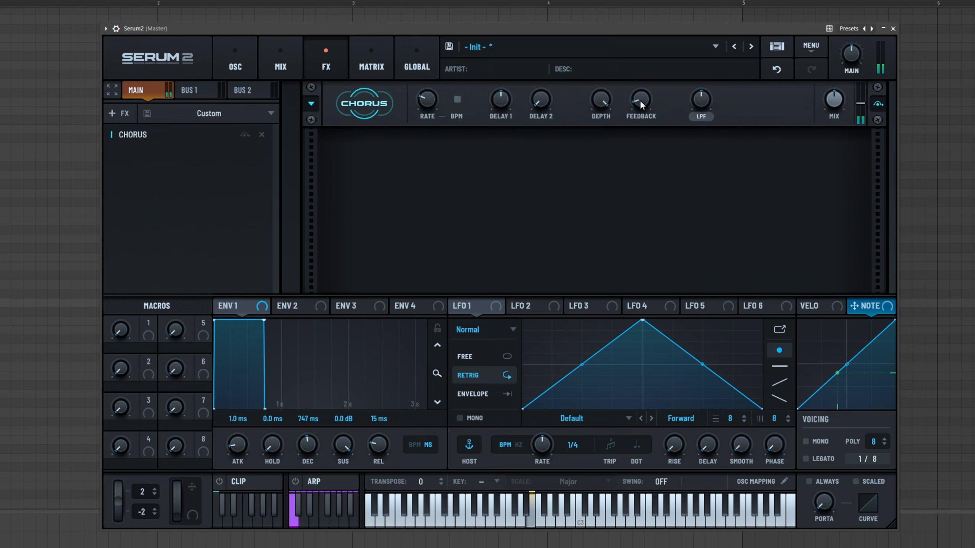
drag(640, 100, 658, 55)
drag(701, 100, 729, 53)
- Add a Compressor, switch it to Multiband mode and raise its threshold slightly
click(124, 113)
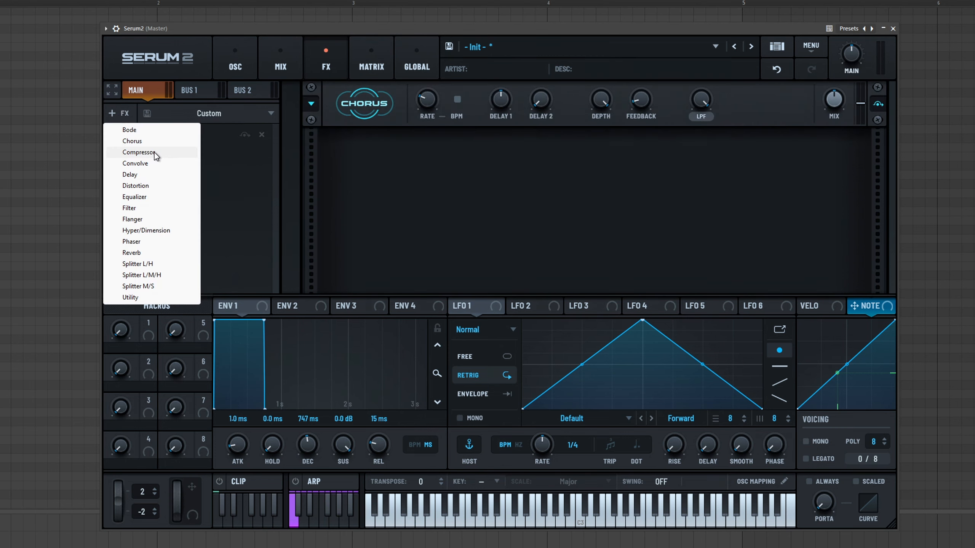
click(154, 152)
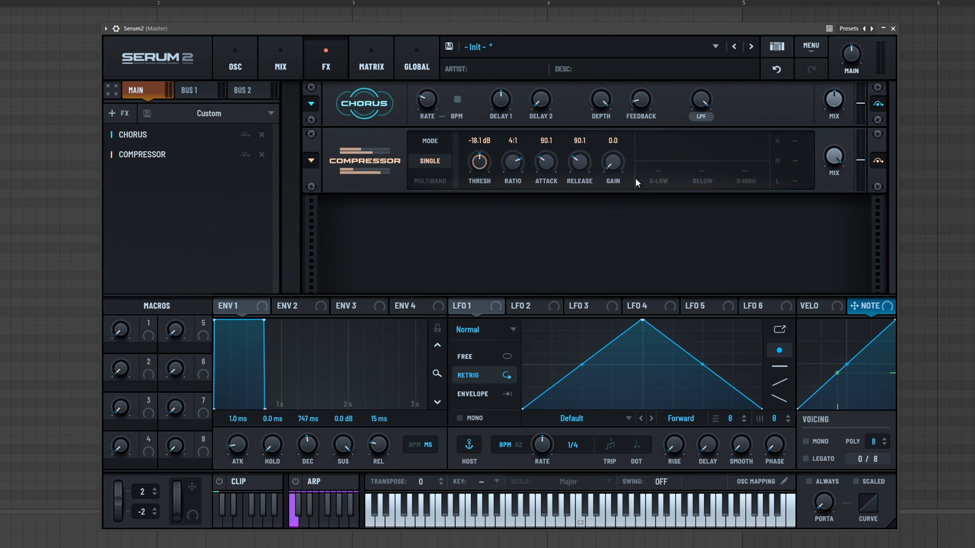
click(430, 179)
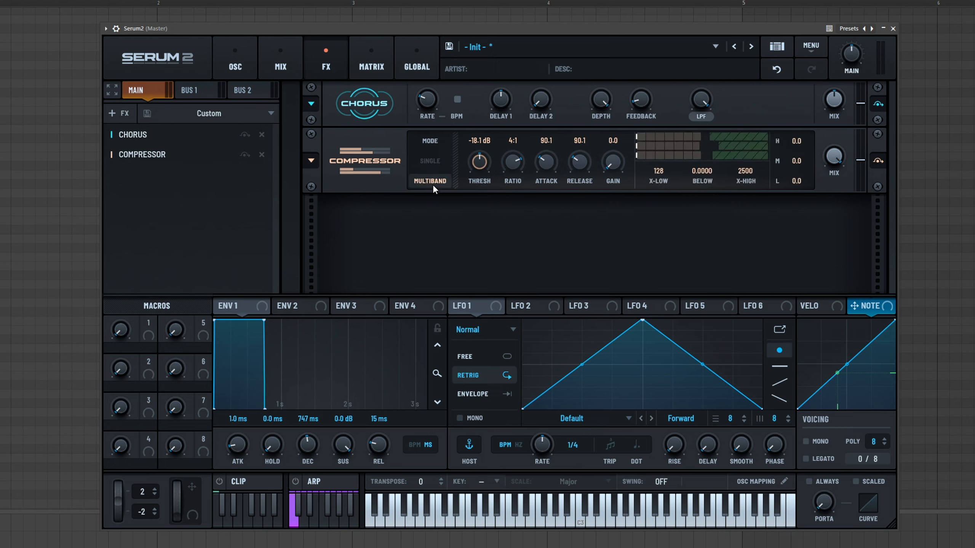
scroll(480, 165, up, 4)
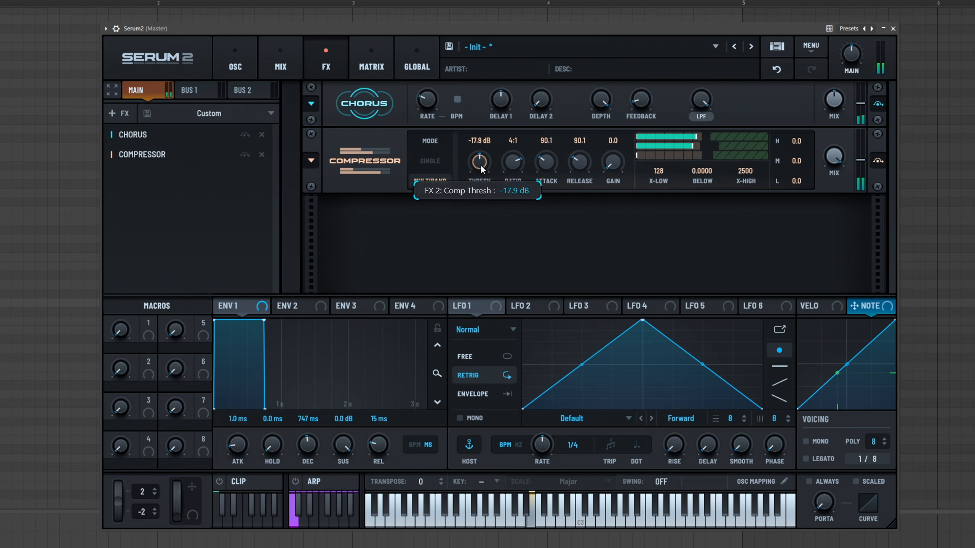
- Remove the Chorus, add a Convolve effect and raise its mix
click(133, 134)
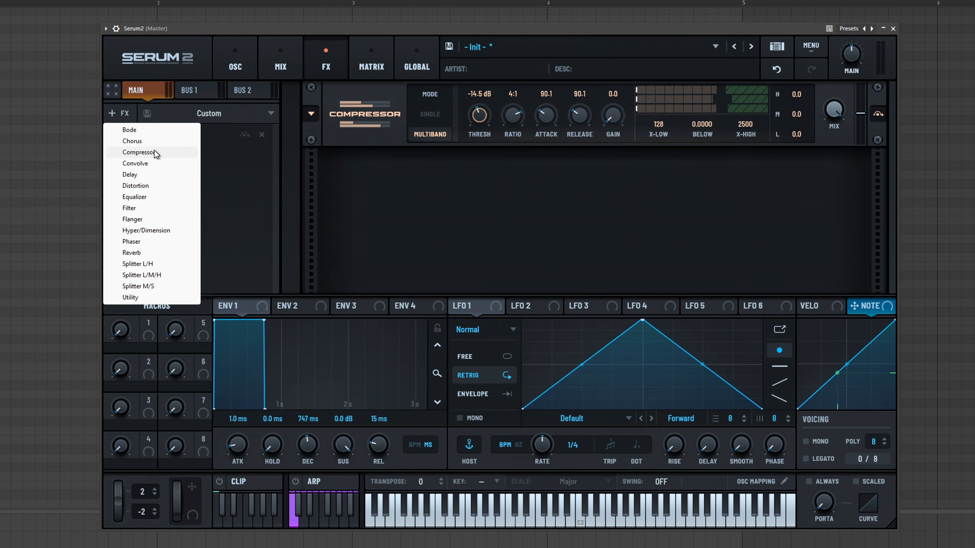
click(154, 166)
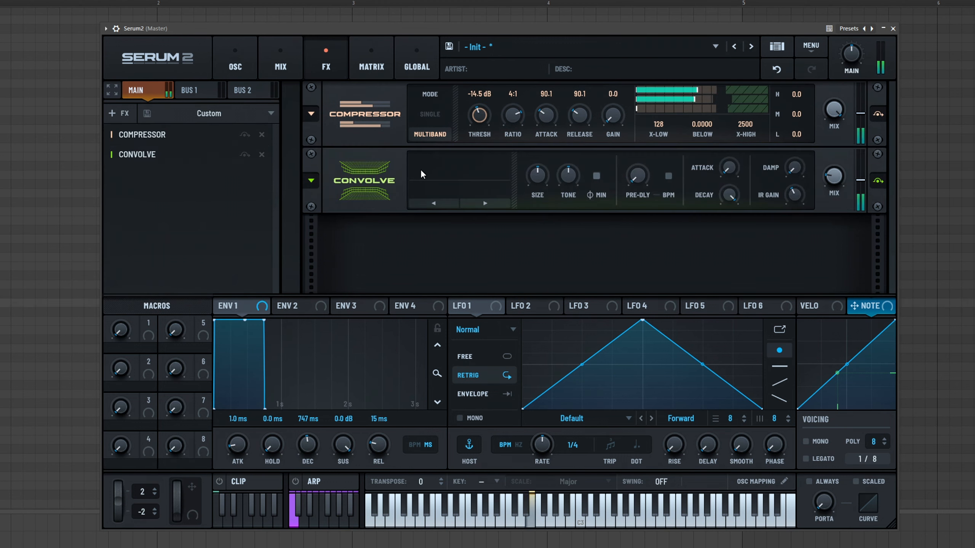
drag(836, 176, 851, 50)
- Set the Convolve size to about 140% and step through impulses to Crisp
scroll(539, 175, up, 3)
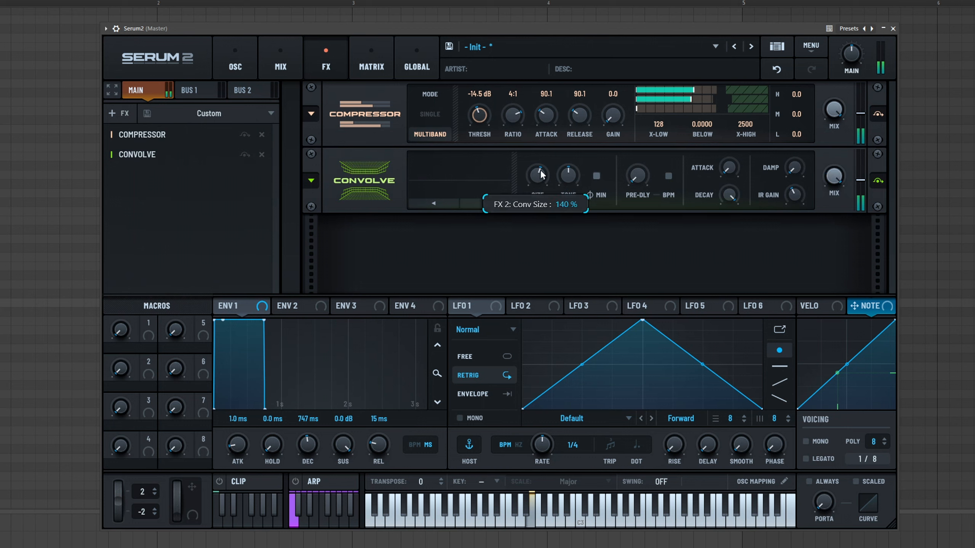
click(477, 202)
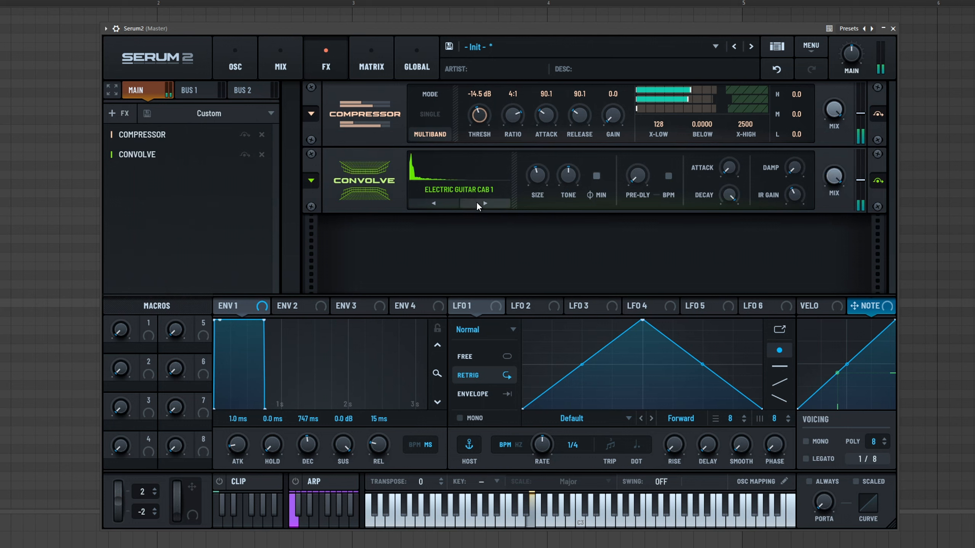
scroll(548, 169, up, 2)
click(477, 205)
click(476, 205)
click(438, 203)
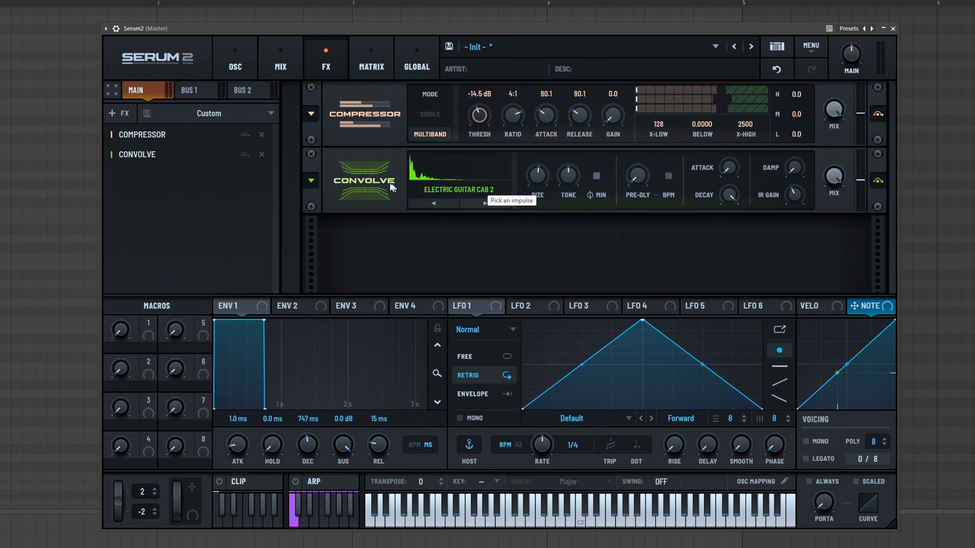
click(463, 203)
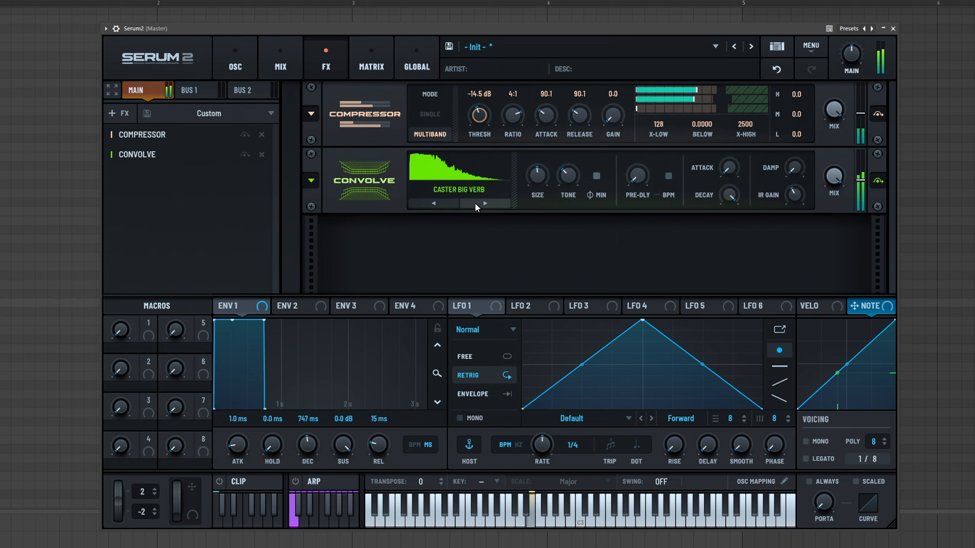
click(476, 203)
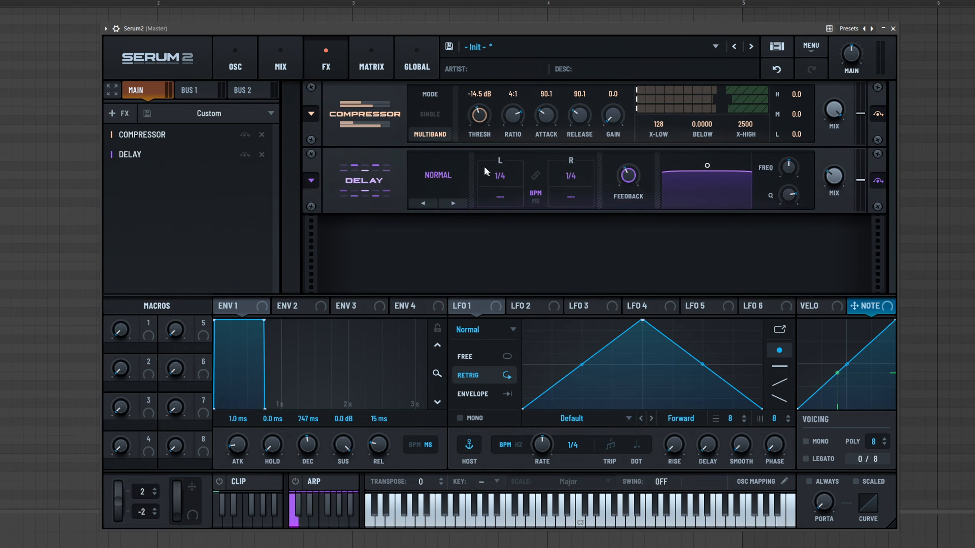
- Replace the Convolve with a Ping-Pong Delay and add a Distortion effect
click(453, 202)
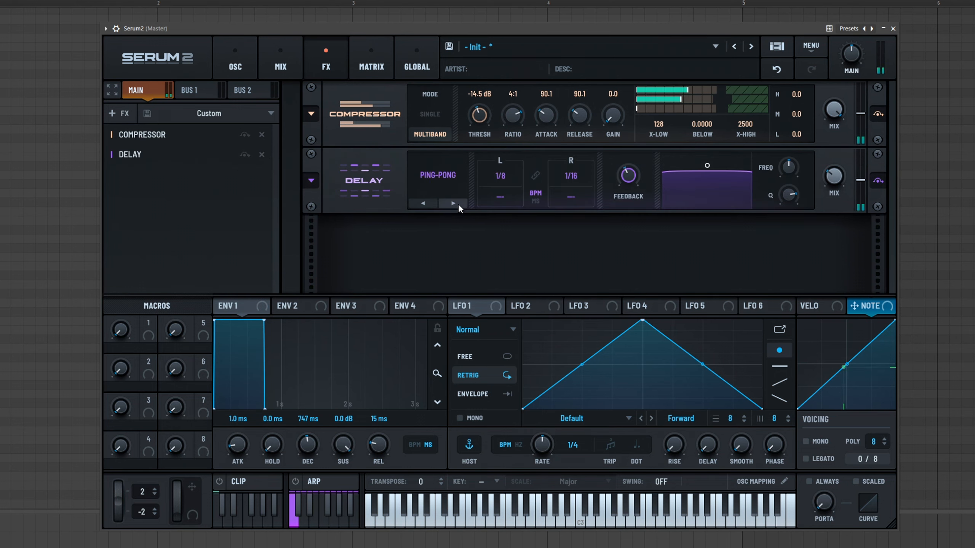
click(182, 148)
click(165, 186)
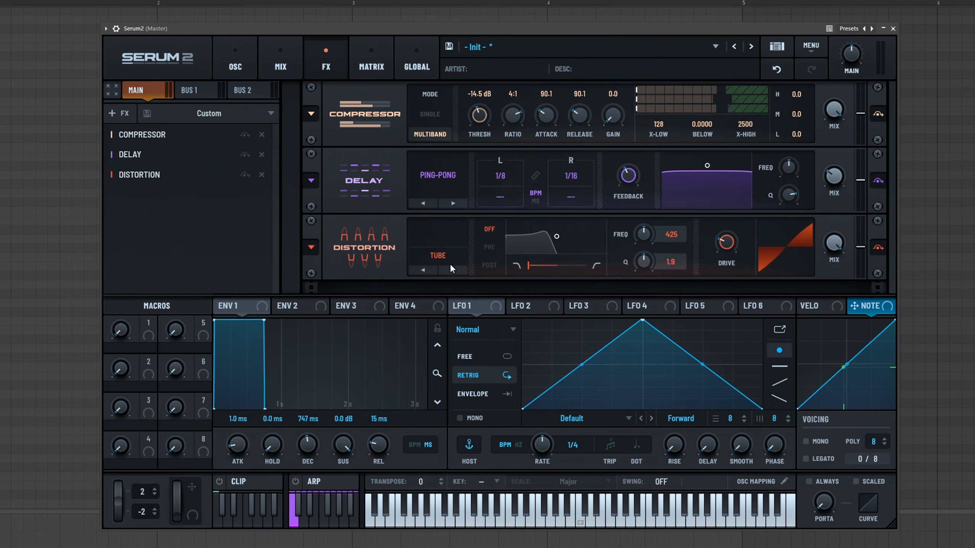
- Raise the distortion drive to about 35% and set its mode to Hardclip
drag(725, 246, 732, 235)
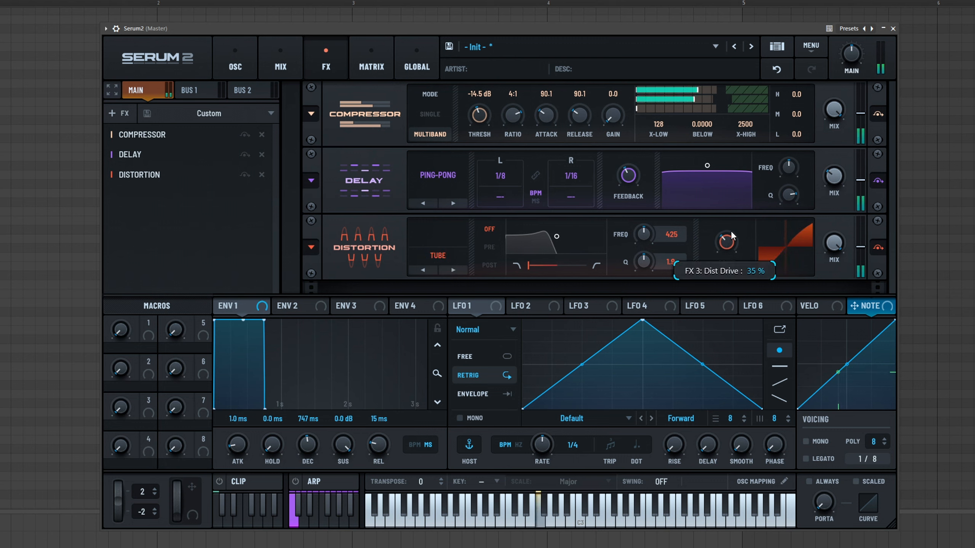
click(455, 270)
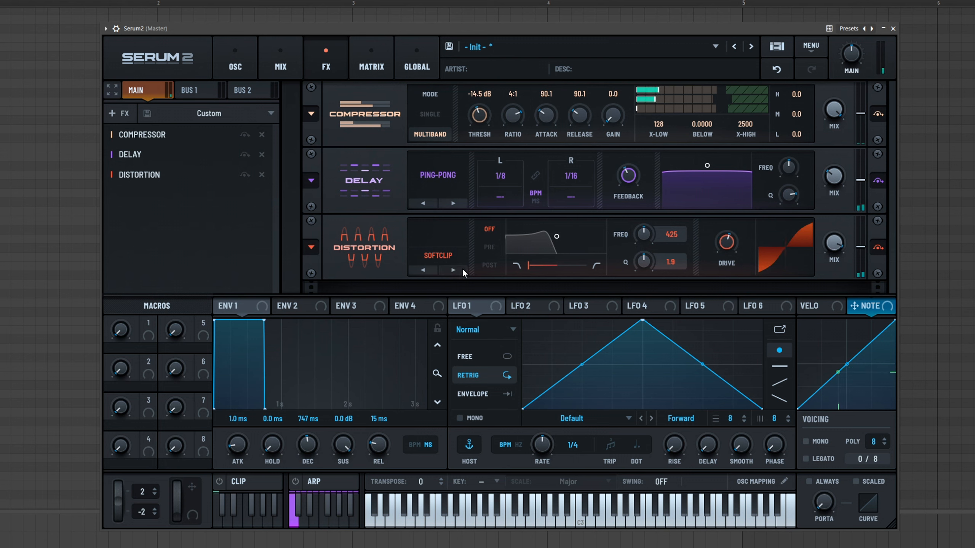
click(458, 272)
click(459, 271)
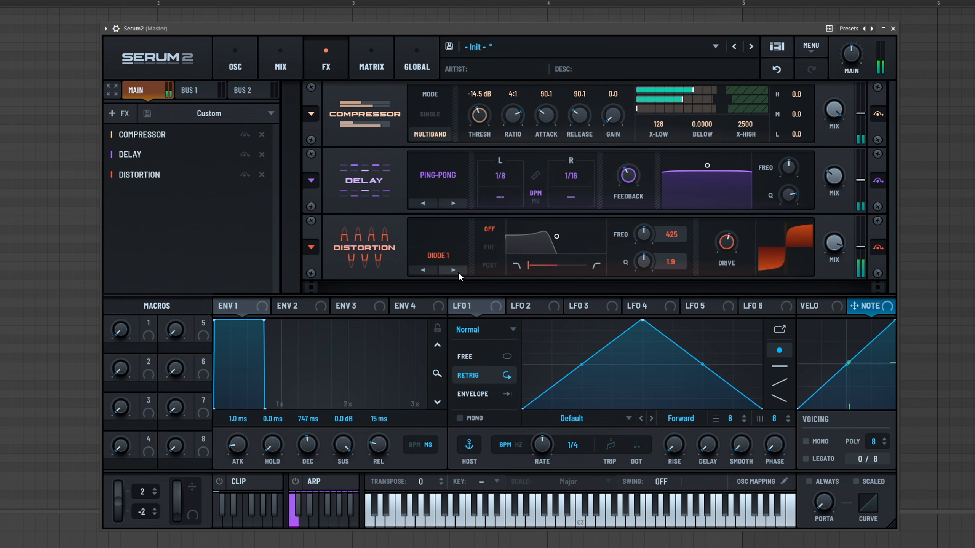
click(422, 268)
- Add an Equalizer and a Filter effect to the main FX chain
click(115, 113)
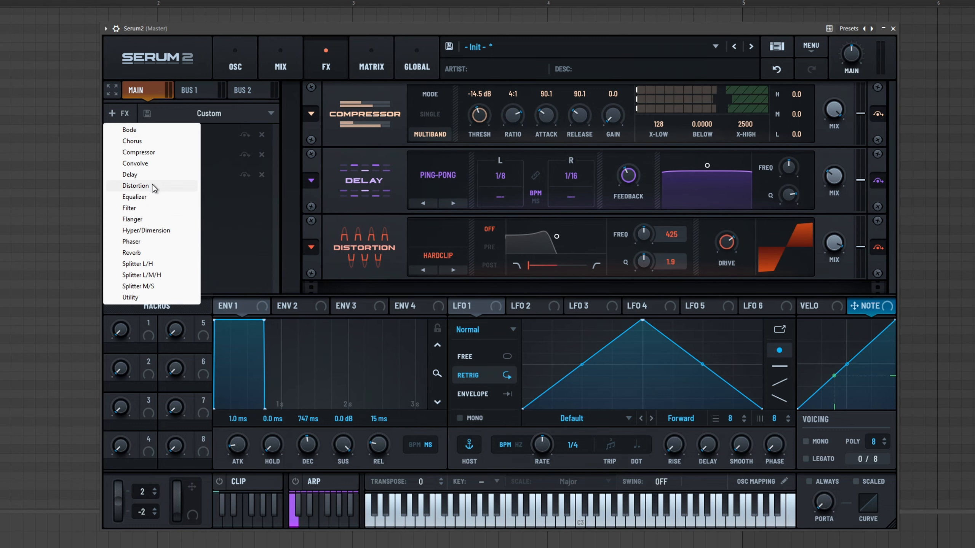
click(155, 196)
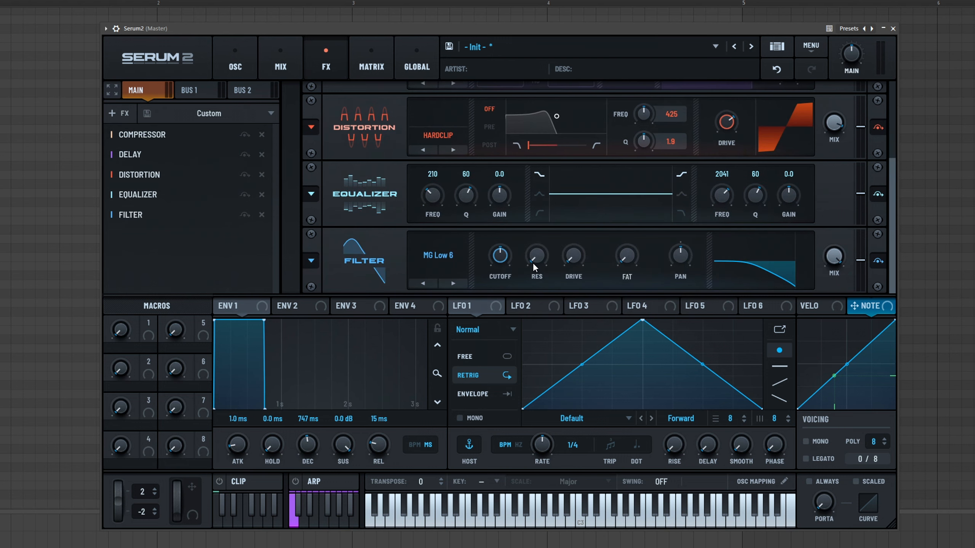
click(412, 276)
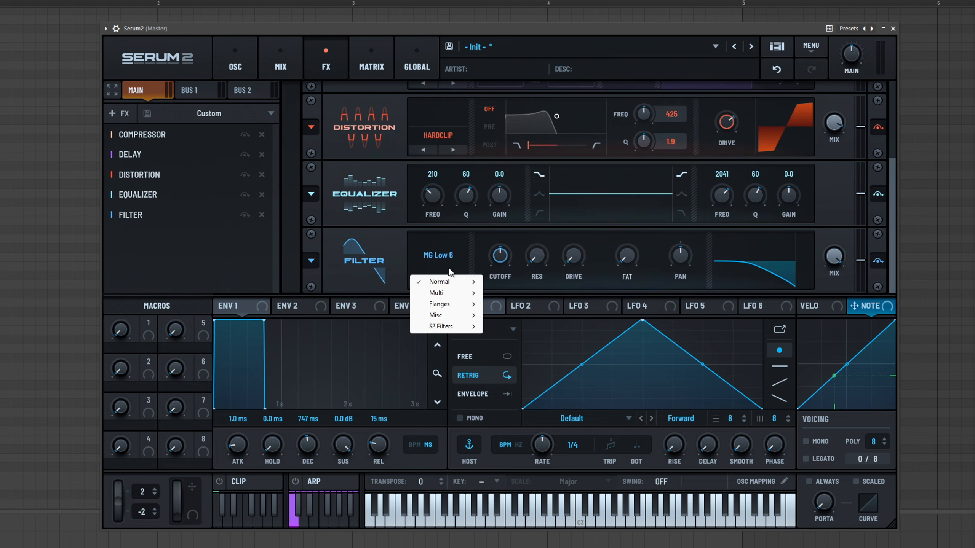
- Set the Filter effect's type to Bandreject from the Misc category
mouse_move(449, 326)
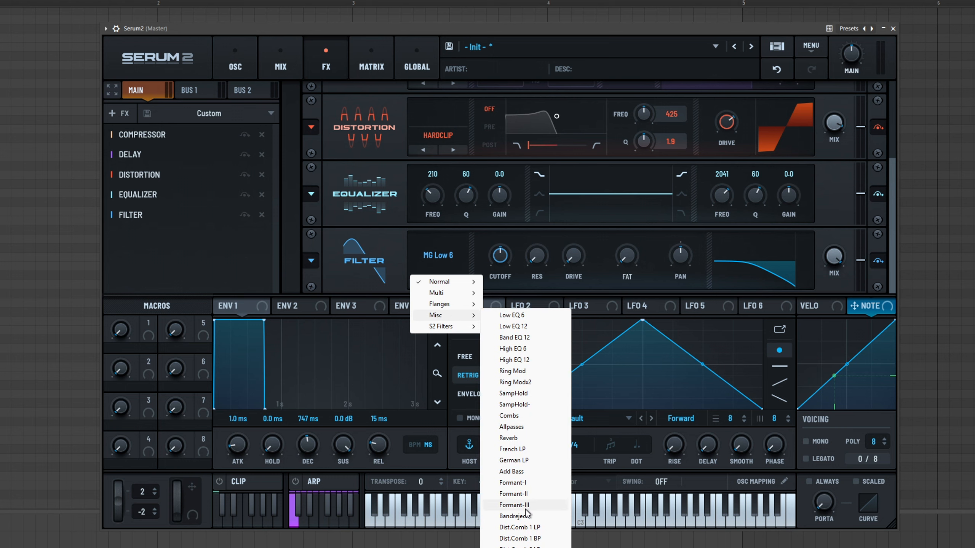
click(526, 516)
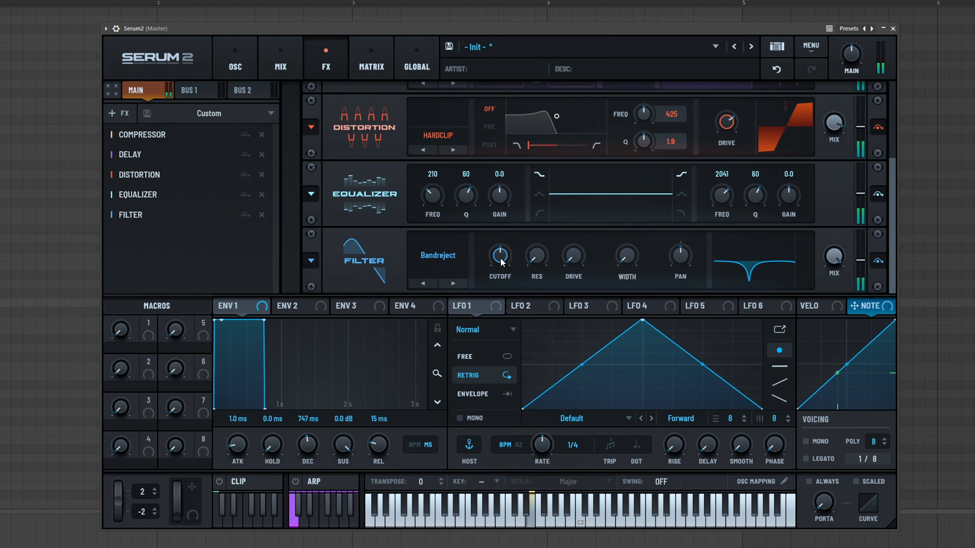
mouse_move(506, 265)
mouse_down()
mouse_move(507, 226)
mouse_move(501, 264)
mouse_up()
- Add a Hyper/Dimension effect to the end of the main FX chain
click(112, 113)
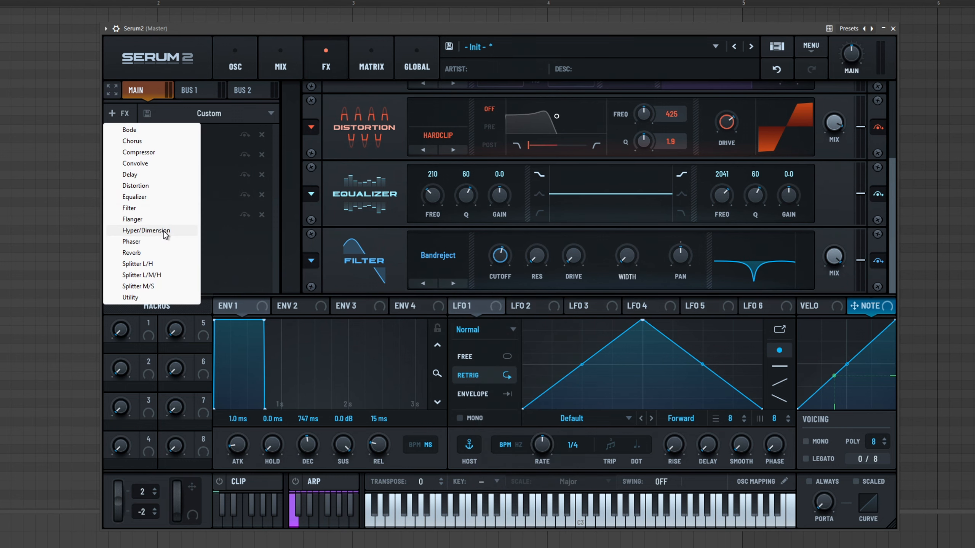
click(165, 229)
drag(832, 268, 860, 137)
drag(777, 262, 740, 354)
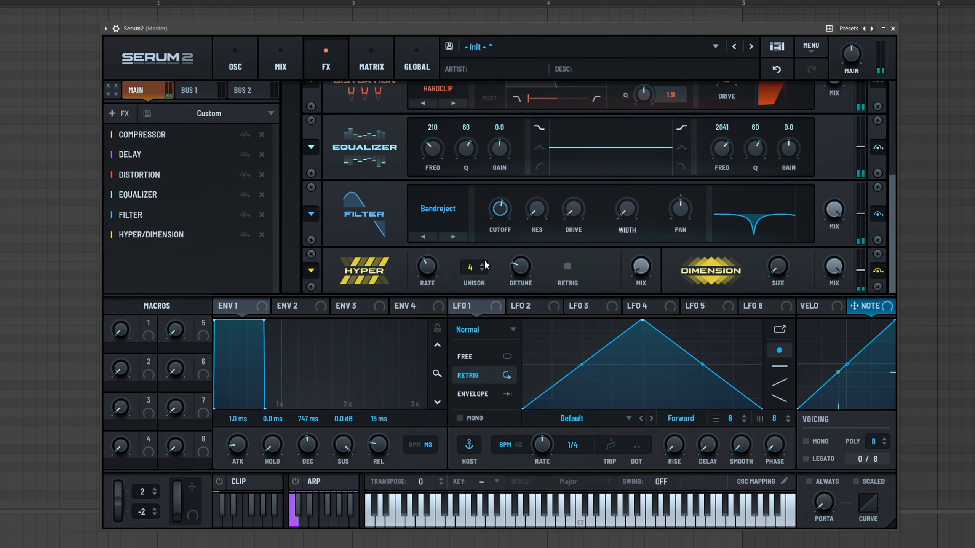
- Add a Reverb effect and step through its reverb types, ending on Nitrous
click(112, 112)
click(160, 239)
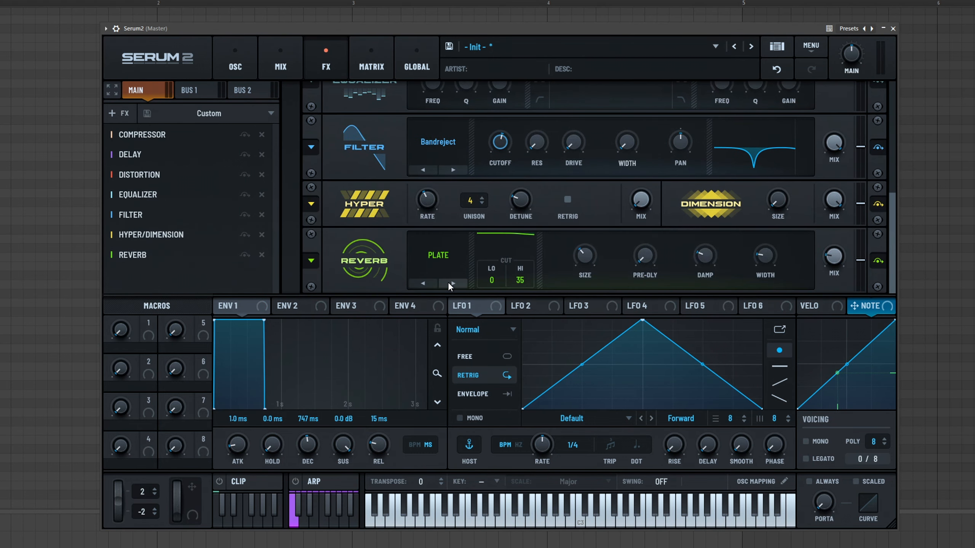
click(453, 283)
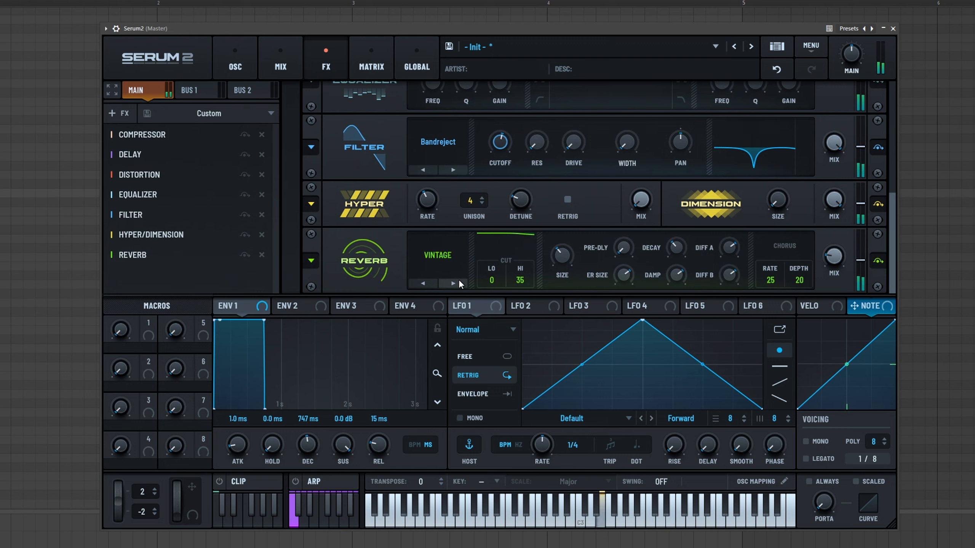
click(453, 283)
click(425, 281)
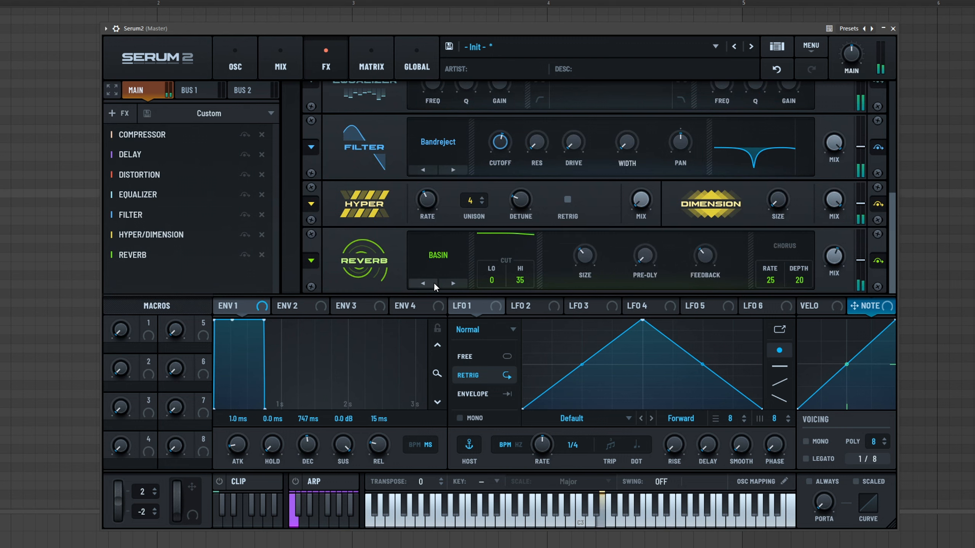
drag(585, 252, 588, 242)
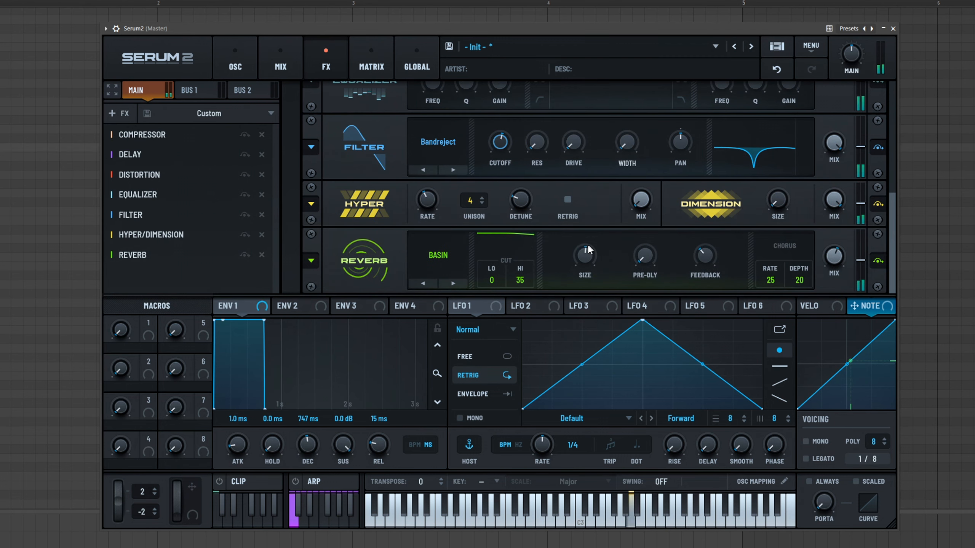
click(453, 283)
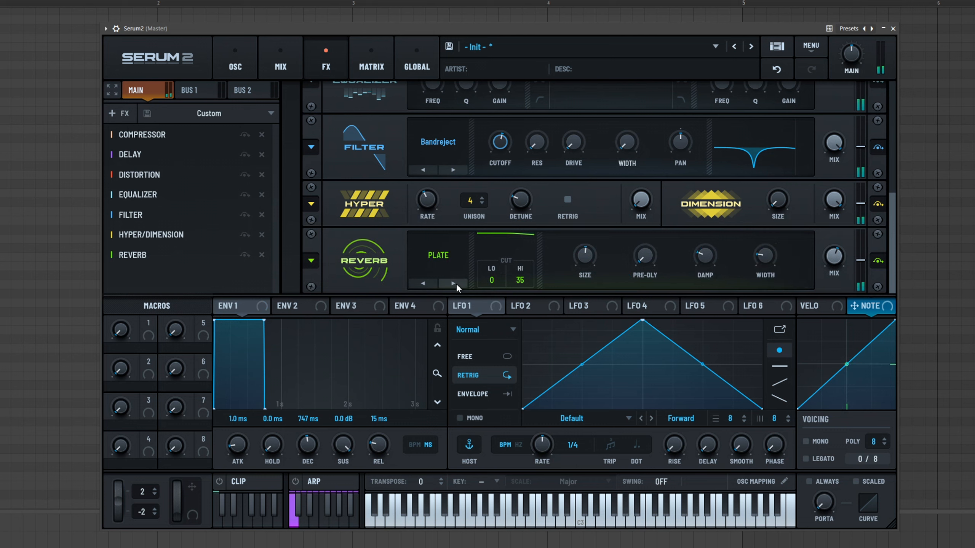
click(455, 283)
click(455, 283)
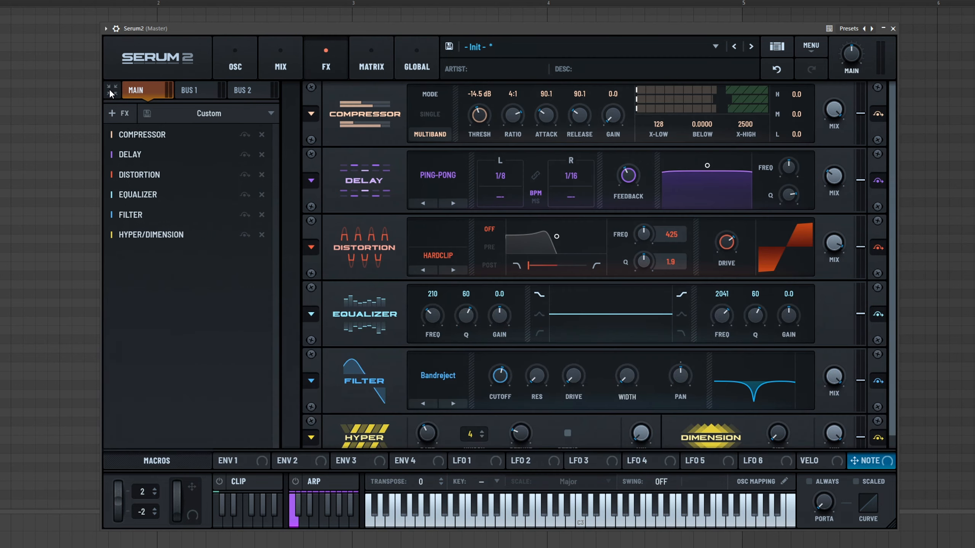
- Expand the FX rack view and add a Splitter L/H effect to the main chain
click(112, 90)
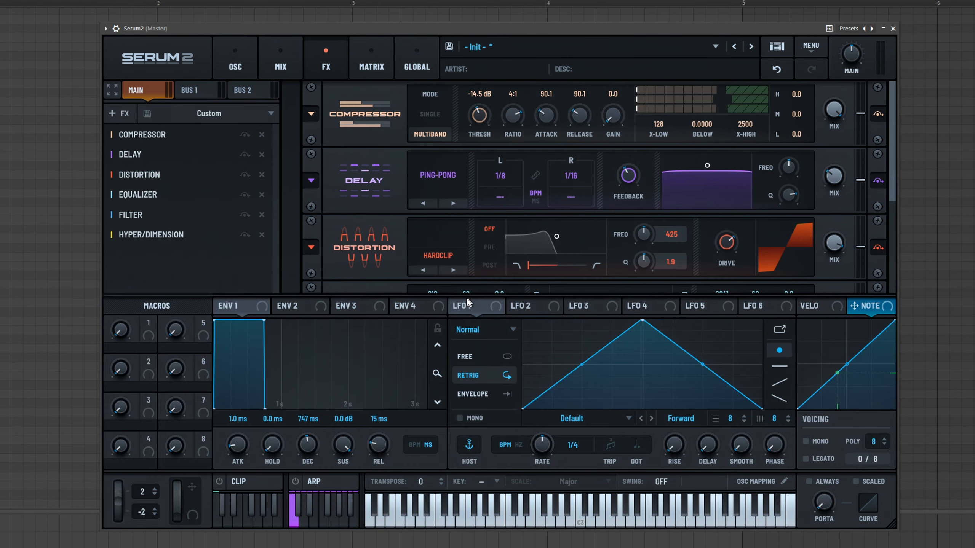
click(112, 90)
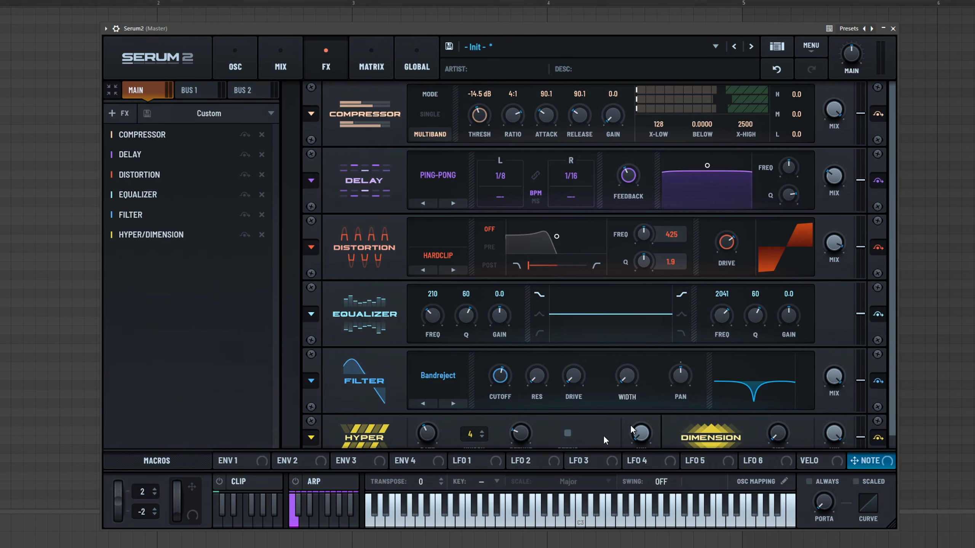
click(134, 121)
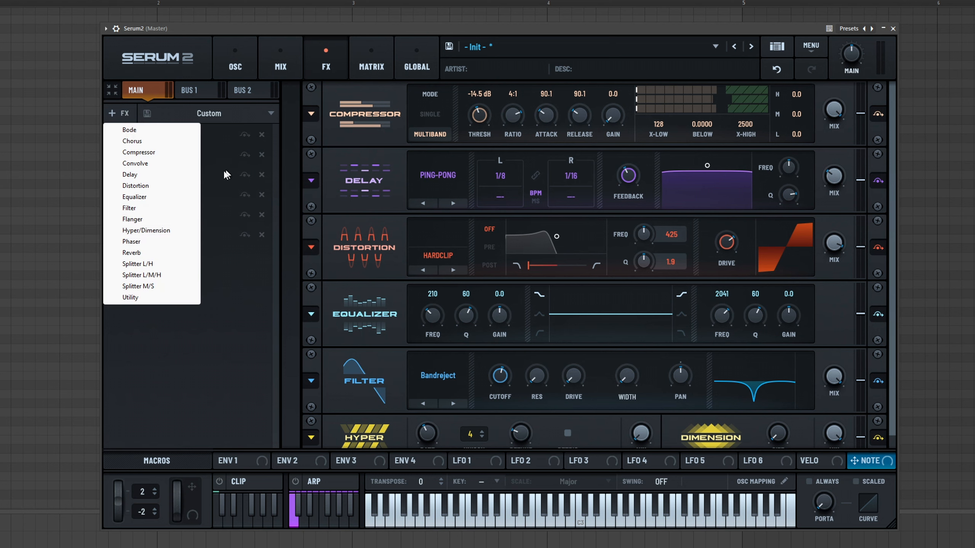
click(154, 264)
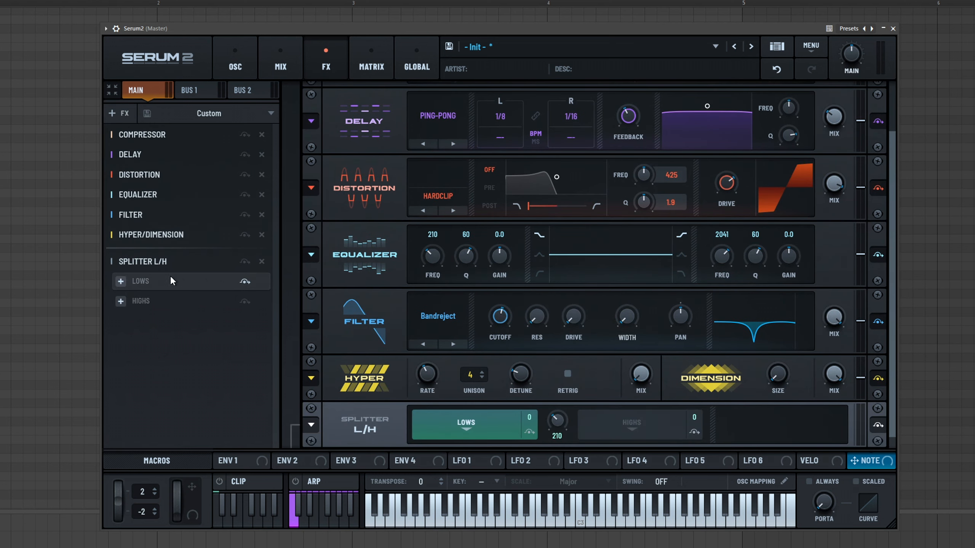
- Add a Compressor inside the splitter's Lows band and switch it to Multiband mode
click(120, 301)
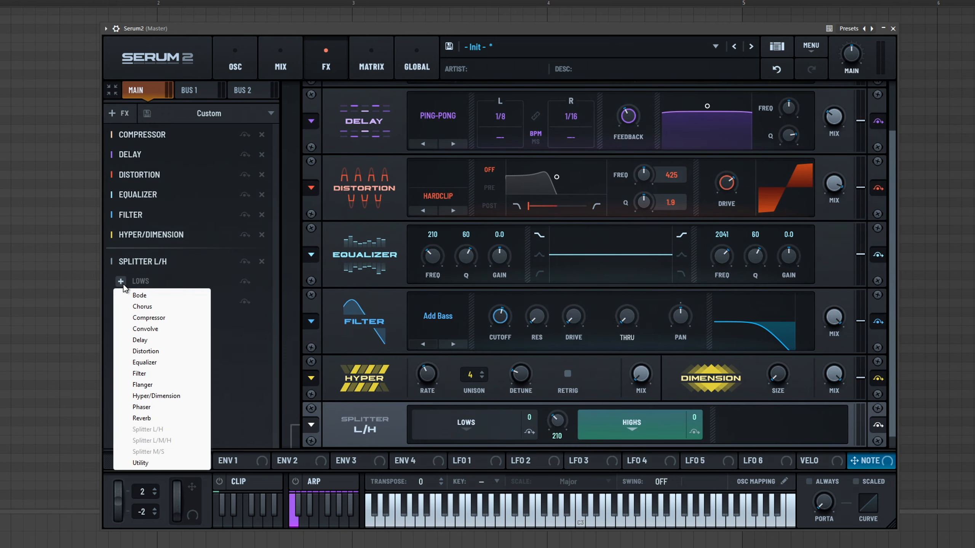
click(161, 318)
scroll(474, 414, down, 3)
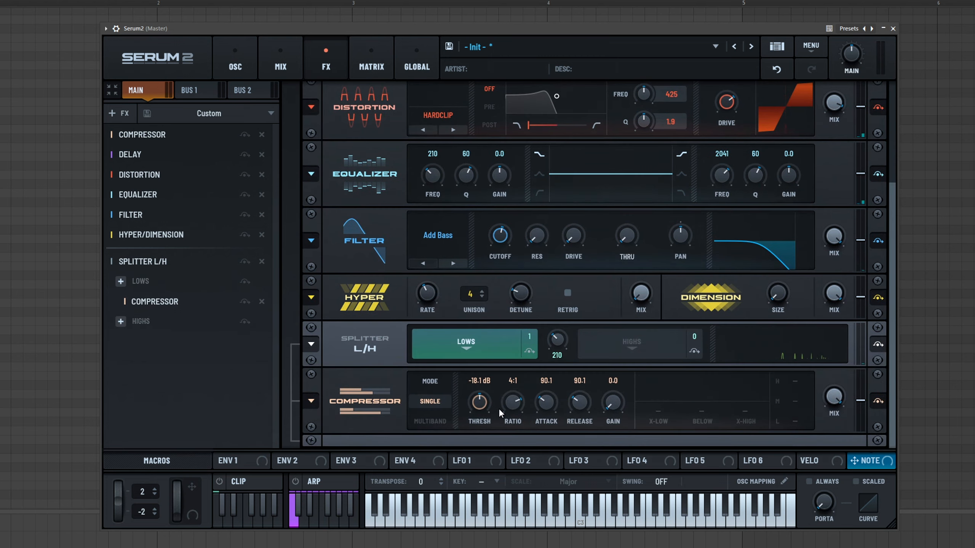
click(421, 419)
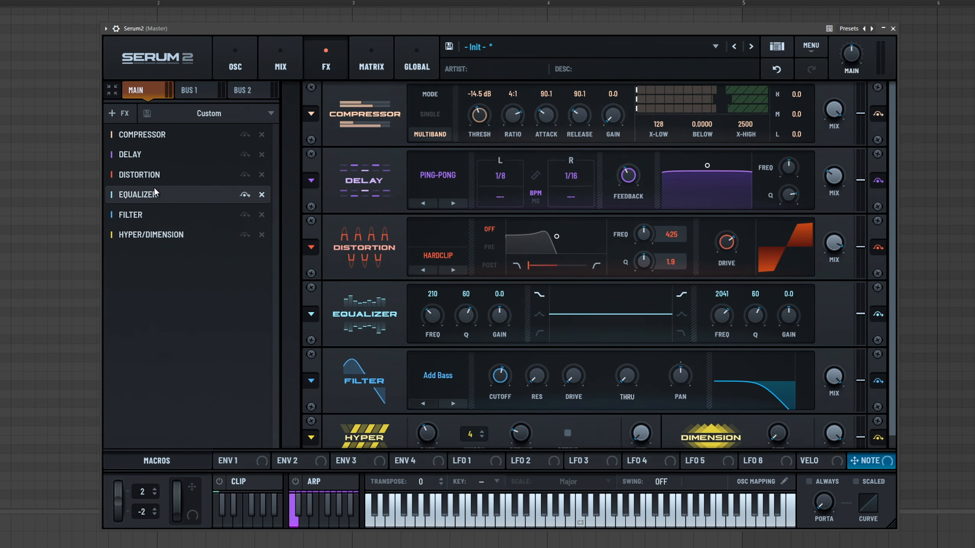
- Remove the Hyper/Dimension and Filter effects from the main FX chain
mouse_move(150, 198)
mouse_down()
mouse_move(151, 176)
mouse_move(144, 205)
mouse_up()
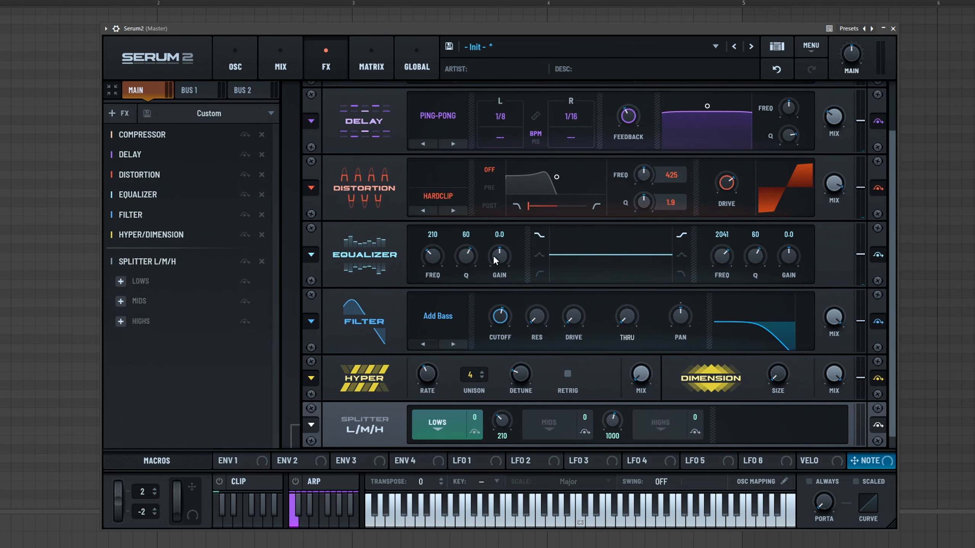
click(262, 235)
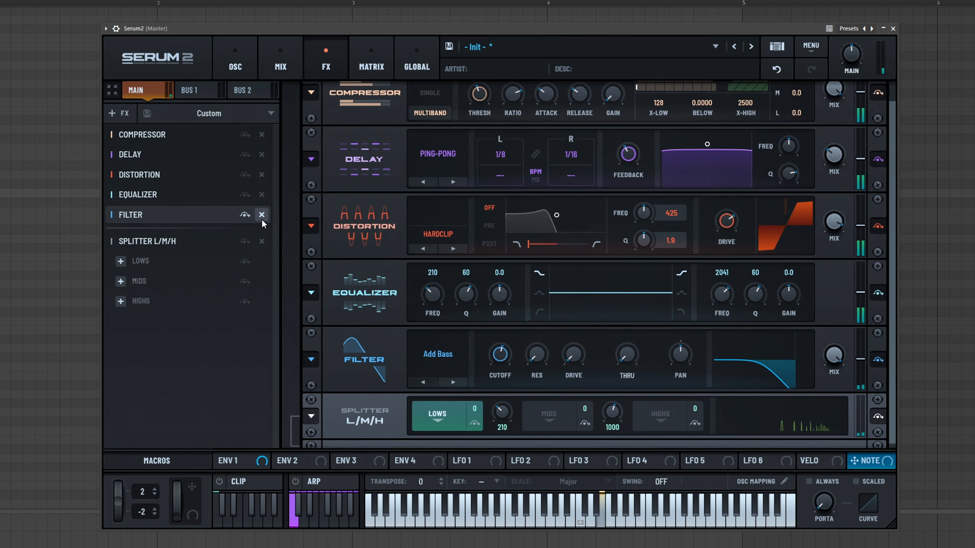
click(263, 219)
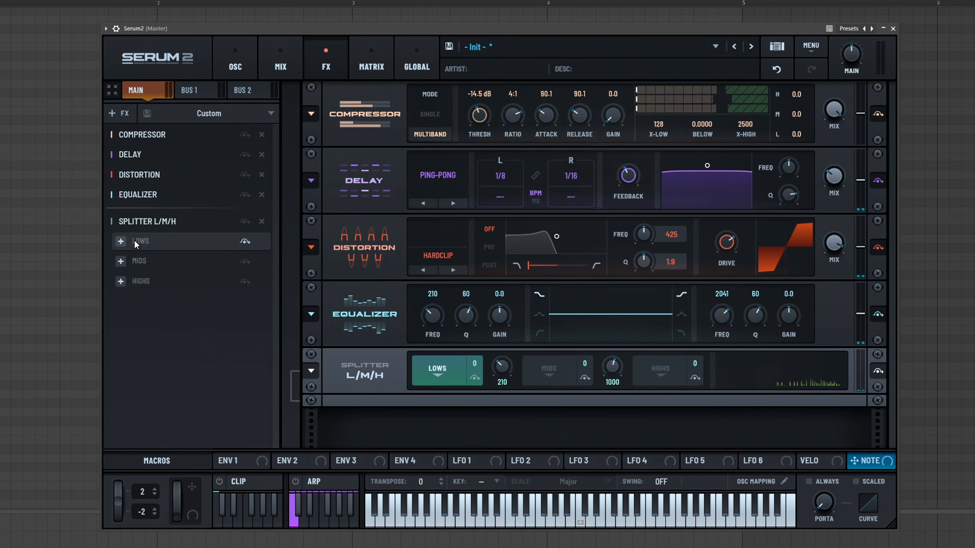
- Add a Distortion to the Splitter L/M/H Lows band and set its mode to Softclip
click(121, 241)
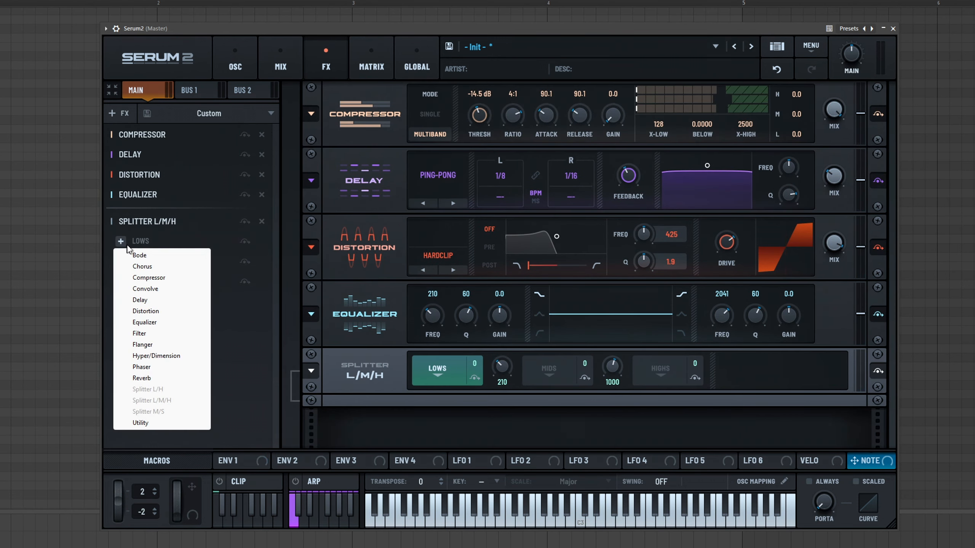
click(158, 312)
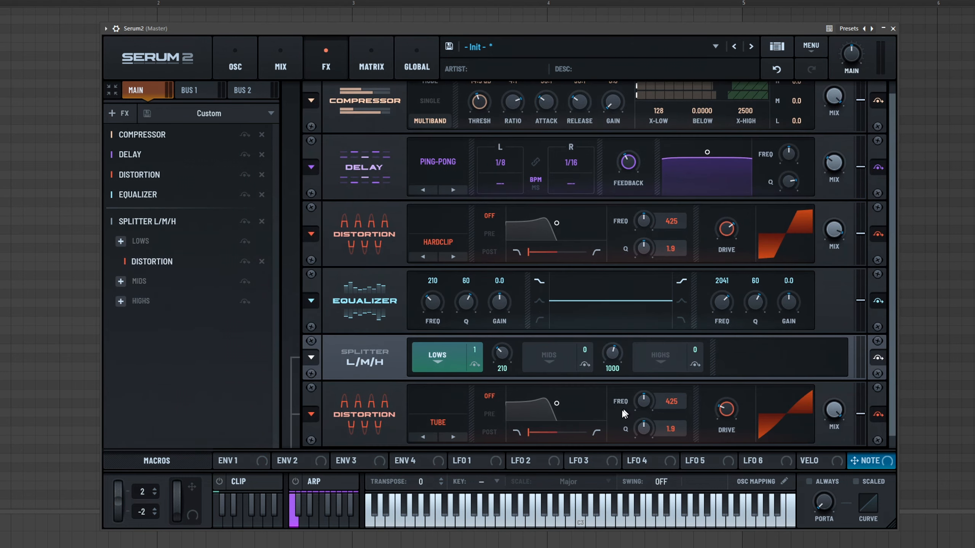
click(453, 438)
- Enable Oscillator B, lower its wavetable position and play the patch
click(247, 60)
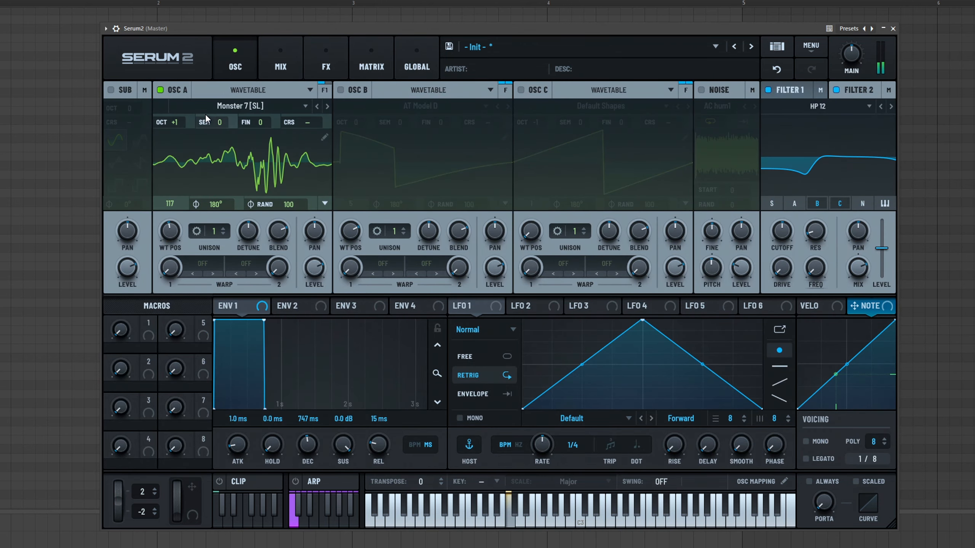
click(339, 90)
drag(354, 238, 353, 273)
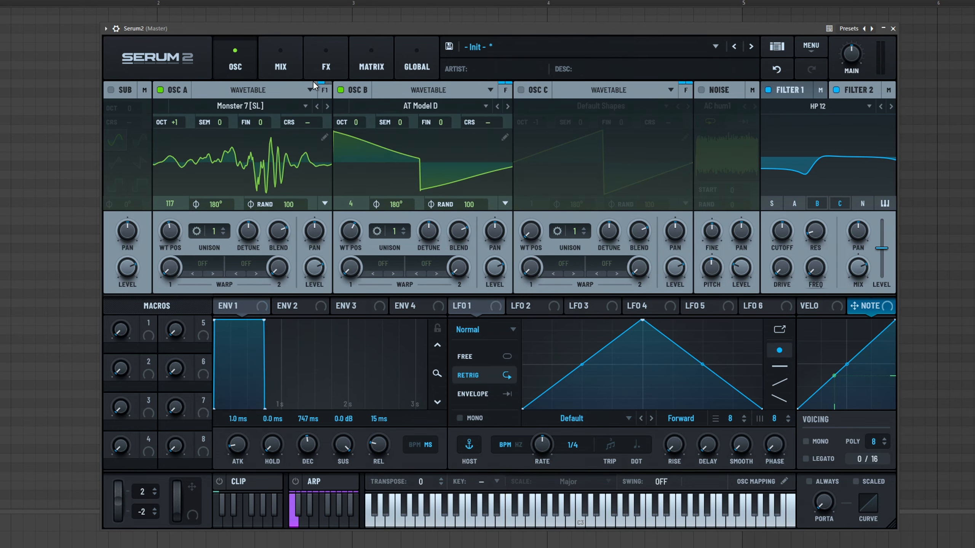
click(423, 522)
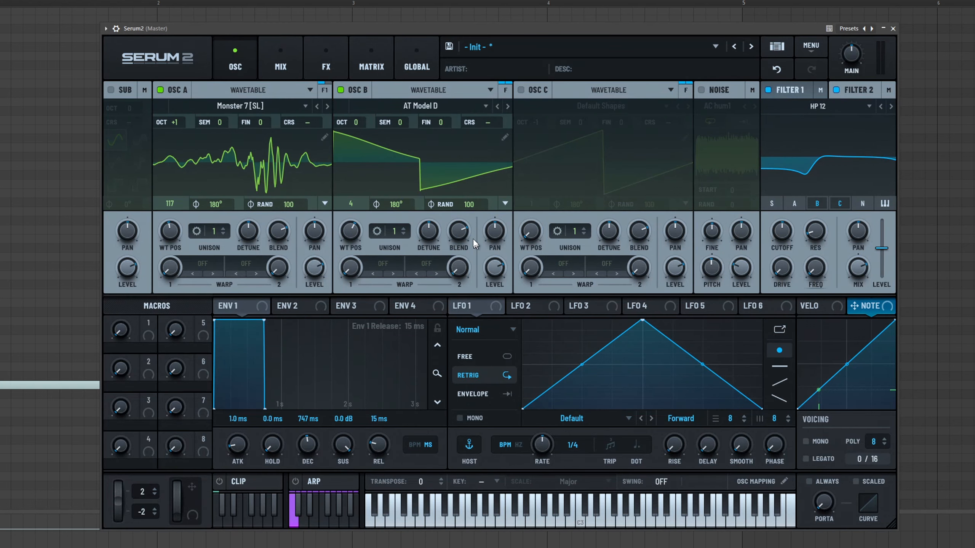
key(space)
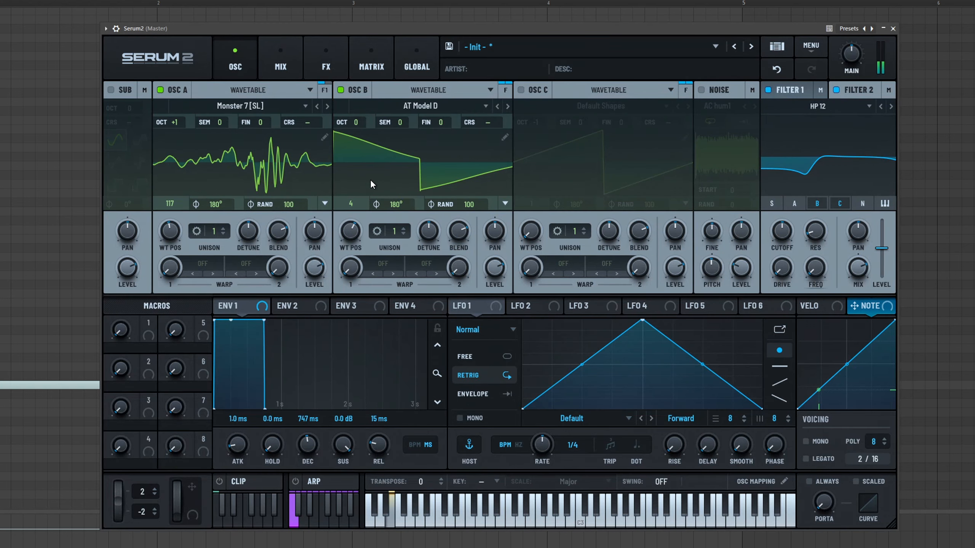
- Adjust the Lows-band distortion's drive and switch its mode to Diode 1
click(275, 65)
click(326, 65)
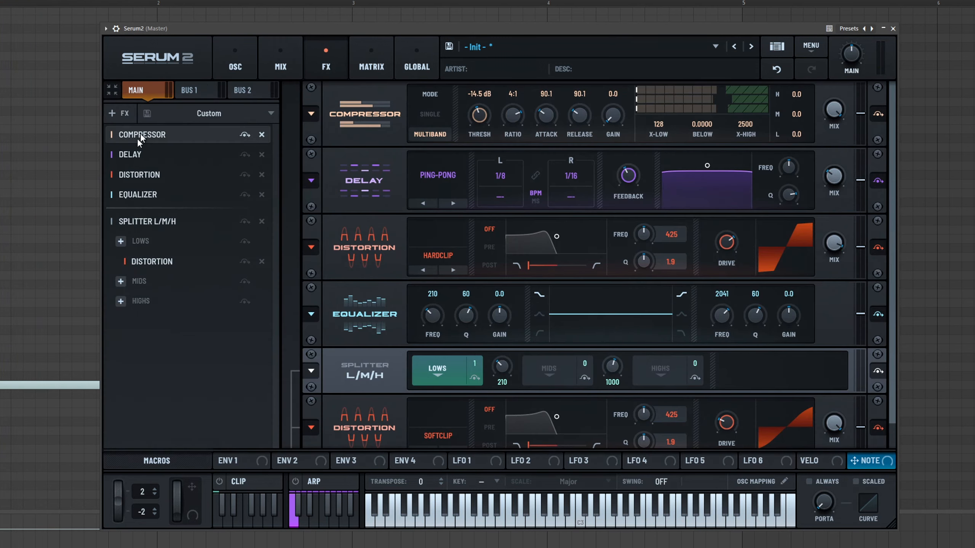
scroll(404, 270, down, 1)
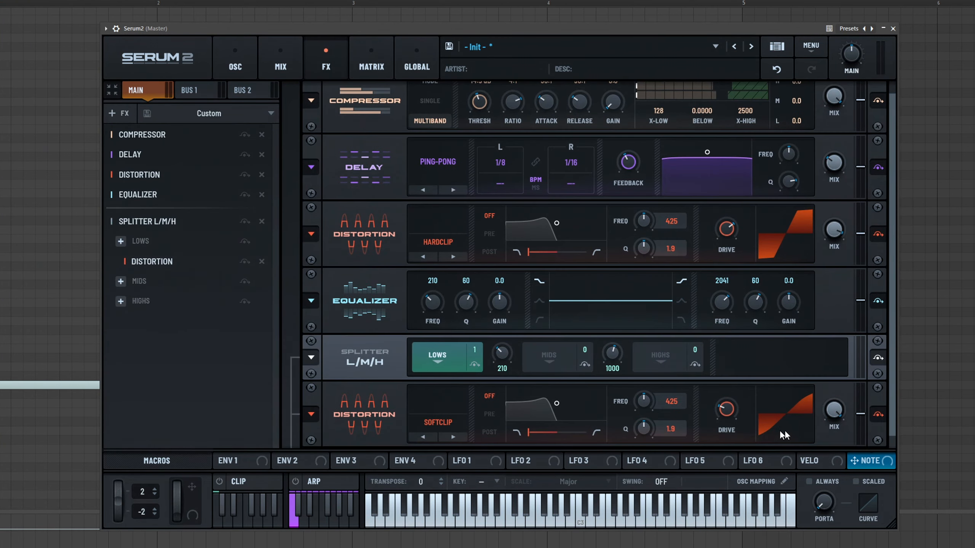
drag(727, 411, 746, 364)
click(453, 437)
click(453, 437)
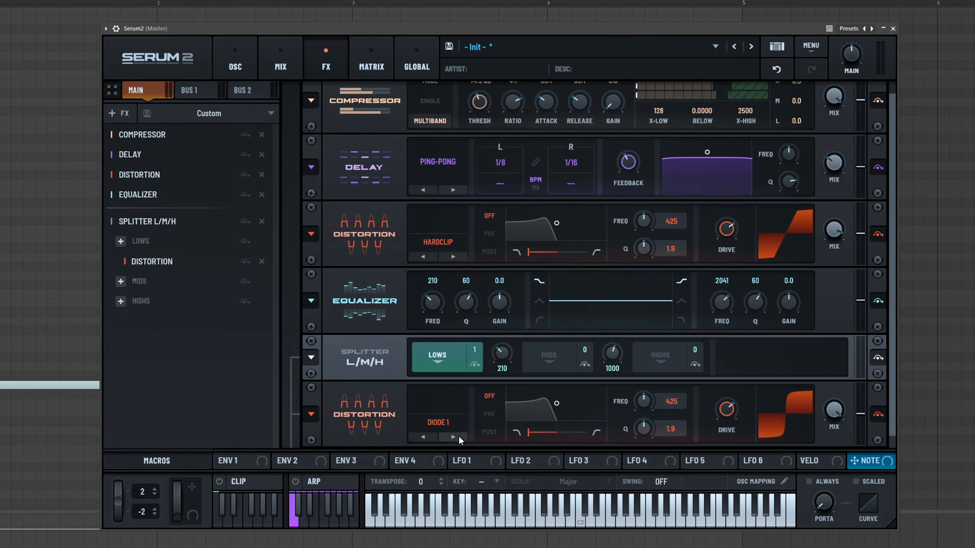
drag(725, 409, 729, 472)
- Add a Flanger effect to the splitter's Mids band
click(154, 280)
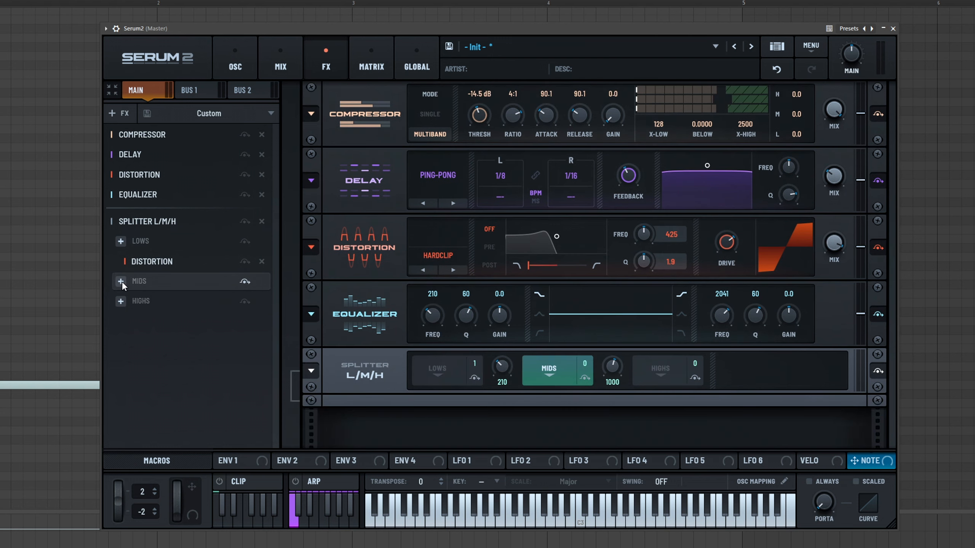
click(120, 281)
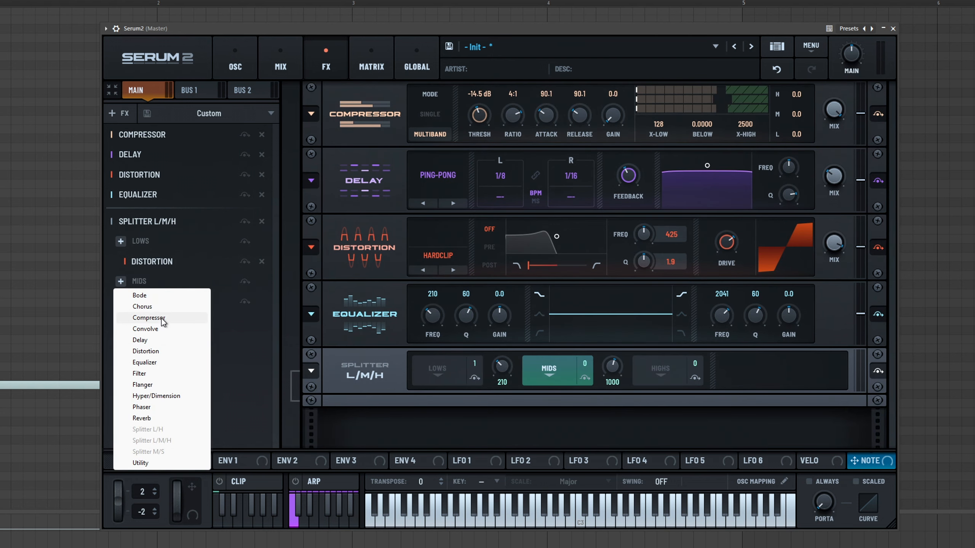
click(158, 384)
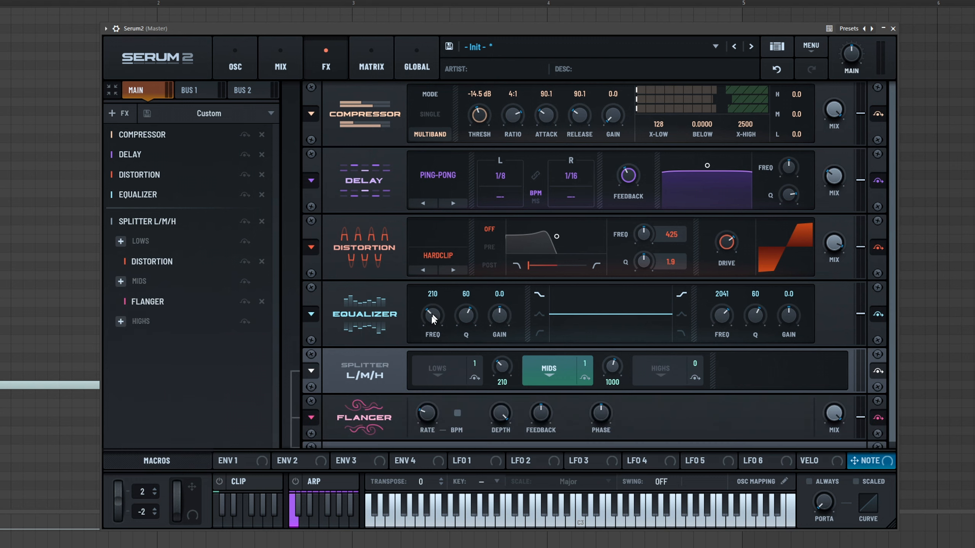
- Play the patch to hear the split-band distortion and flanger
key(space)
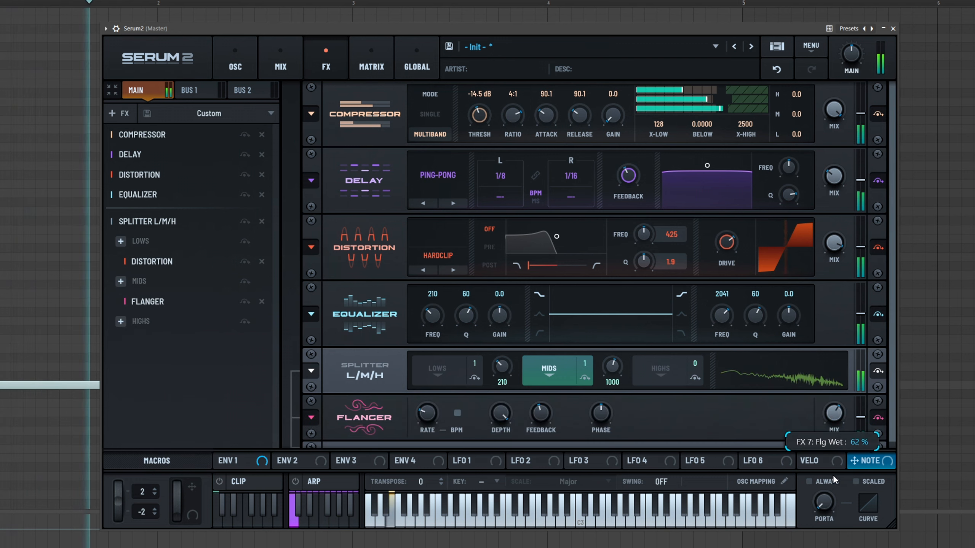
key(space)
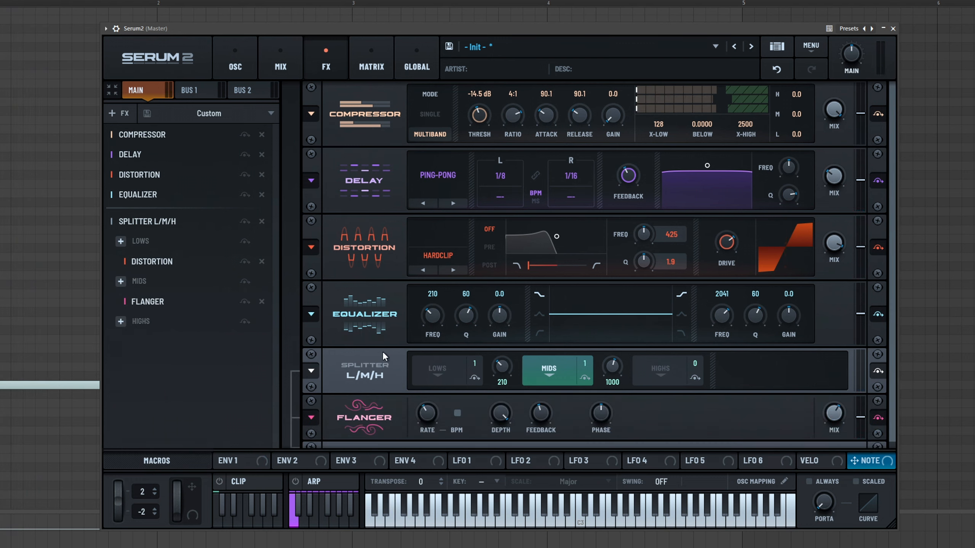
scroll(576, 415, down, 1)
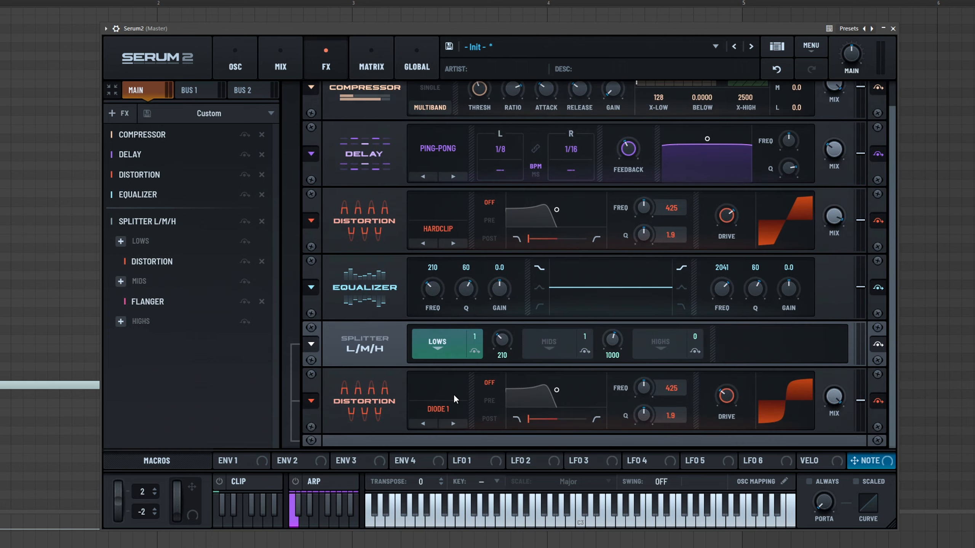
key(space)
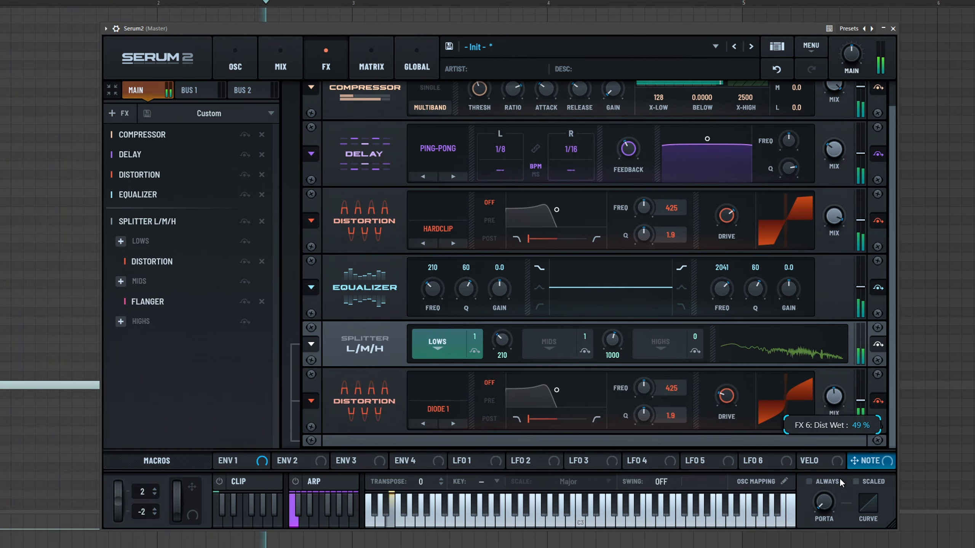
- Set the Flanger's phase to about 242 degrees and depth to about 58%, and raise its rate
click(562, 344)
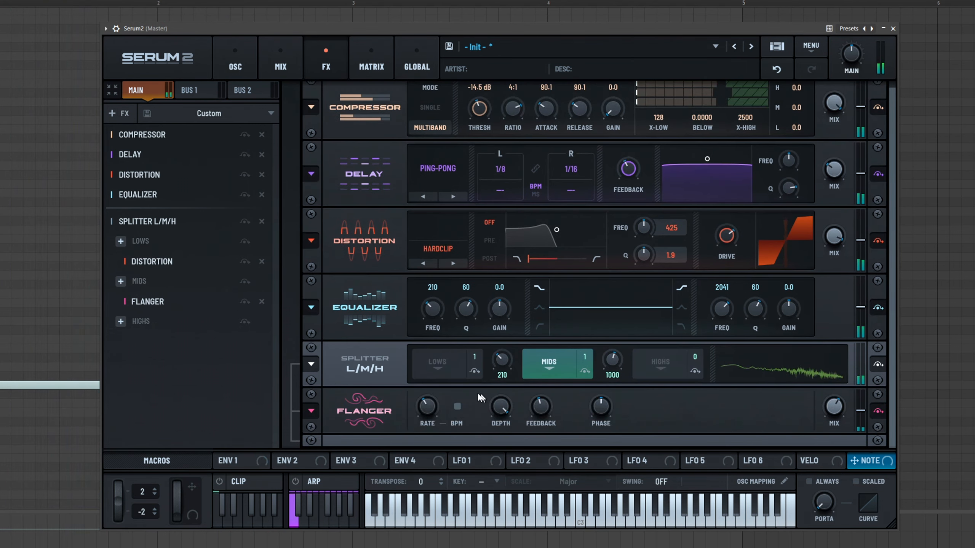
drag(598, 413, 614, 391)
drag(501, 411, 499, 473)
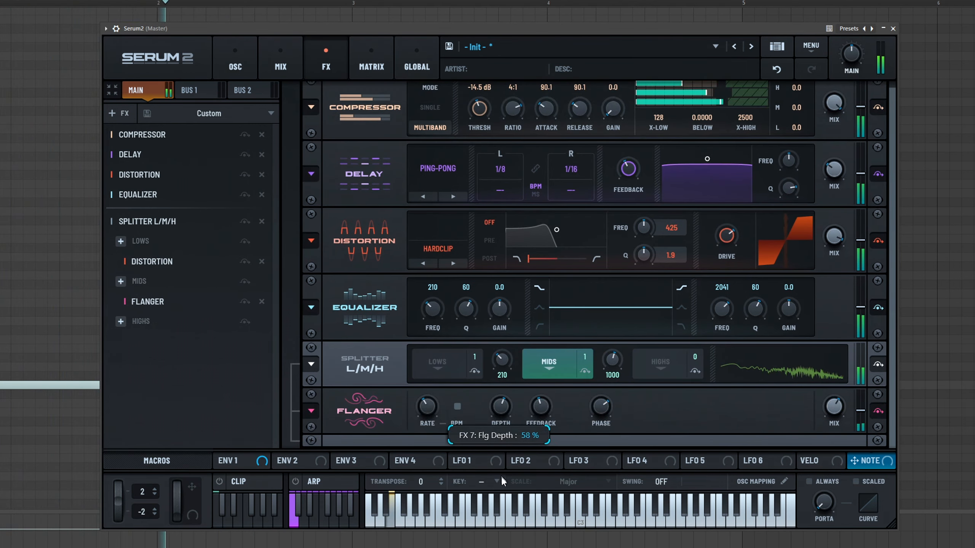
drag(421, 411, 489, 379)
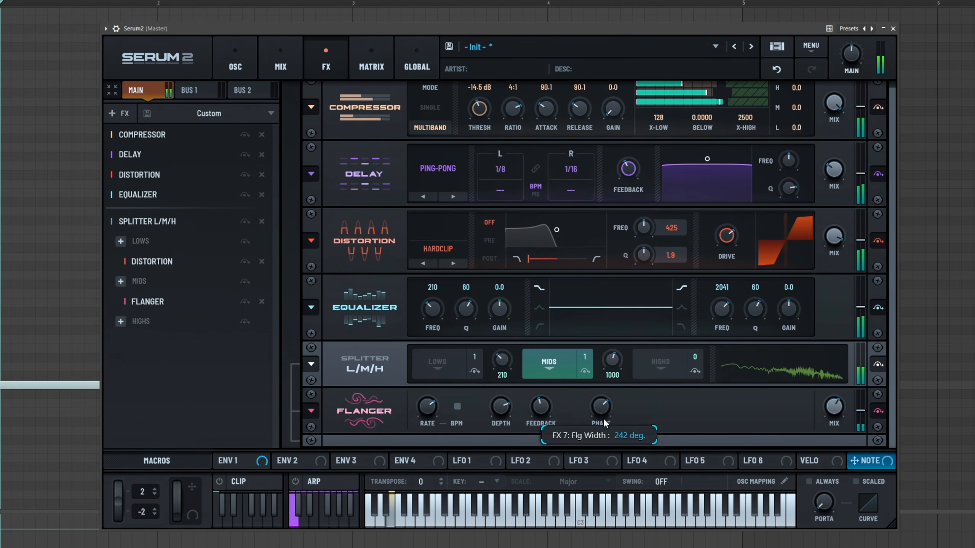
- Add a Chorus effect to the splitter's Highs band and play the patch to hear it
click(648, 367)
click(121, 321)
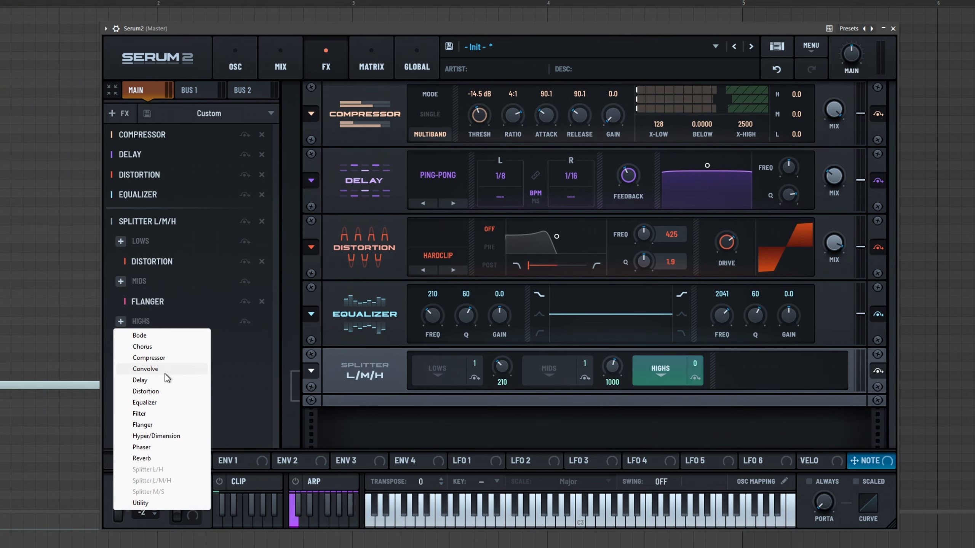
click(158, 347)
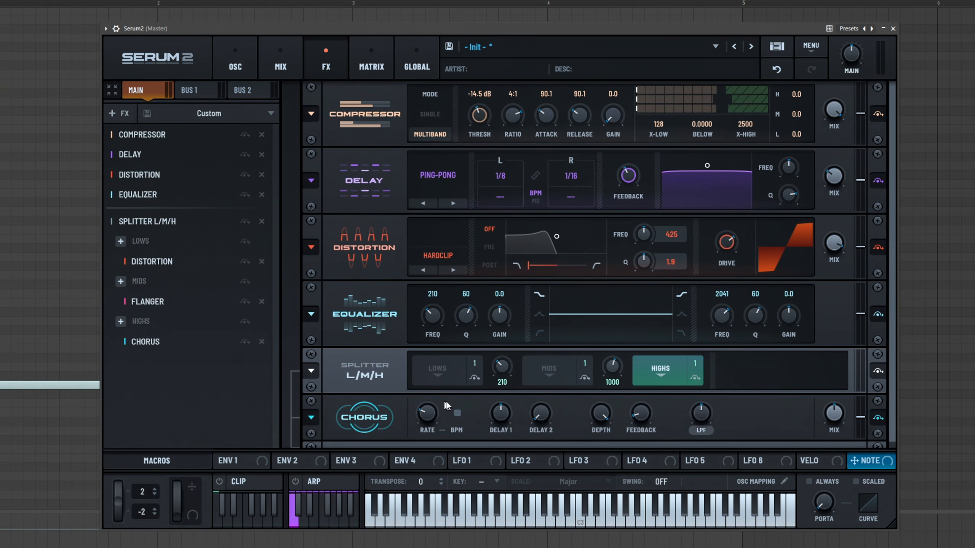
key(space)
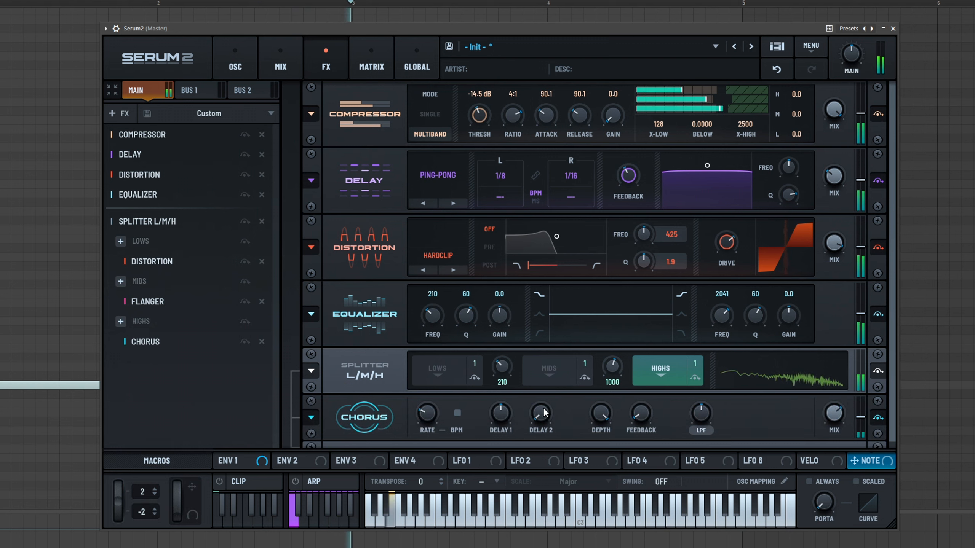
key(space)
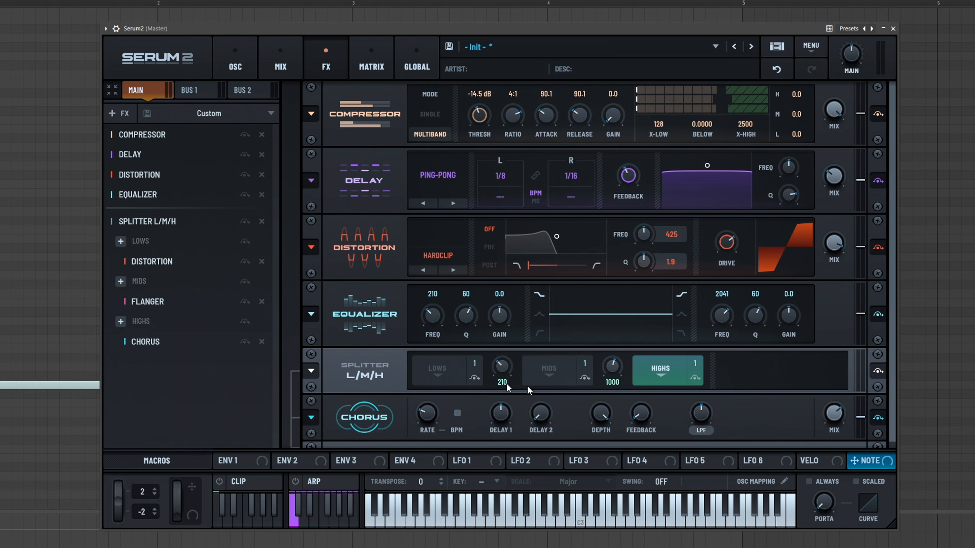
- Switch between the splitter's Lows and Highs bands and play the patch to compare them
click(419, 378)
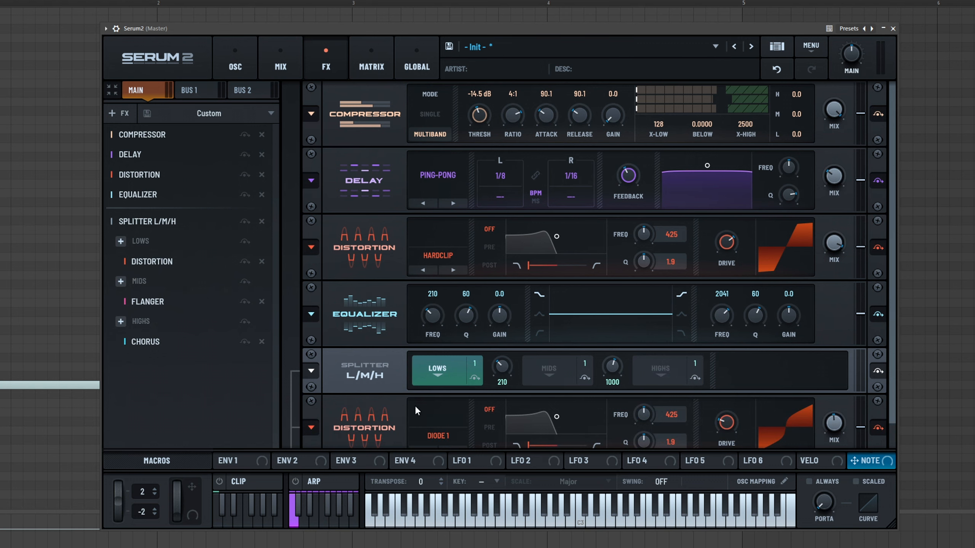
scroll(416, 407, down, 1)
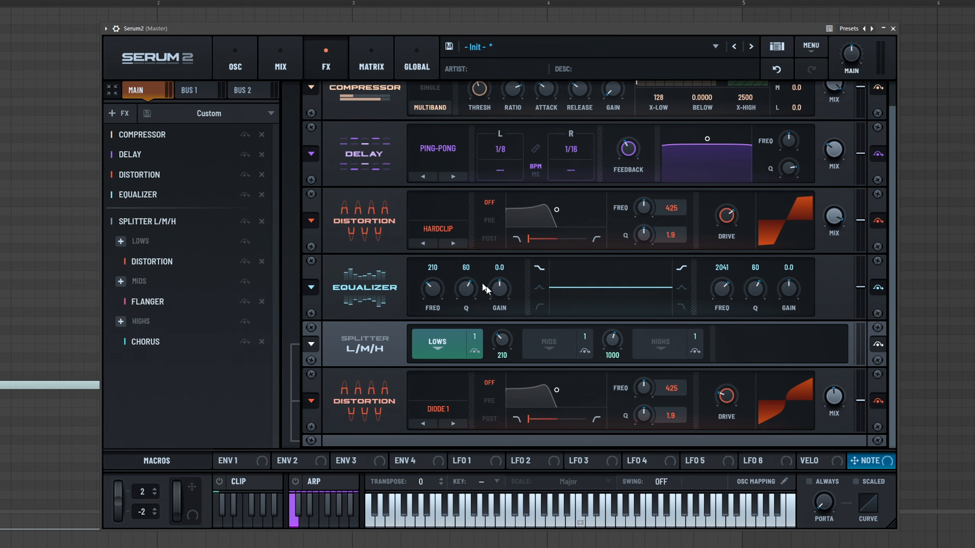
click(659, 343)
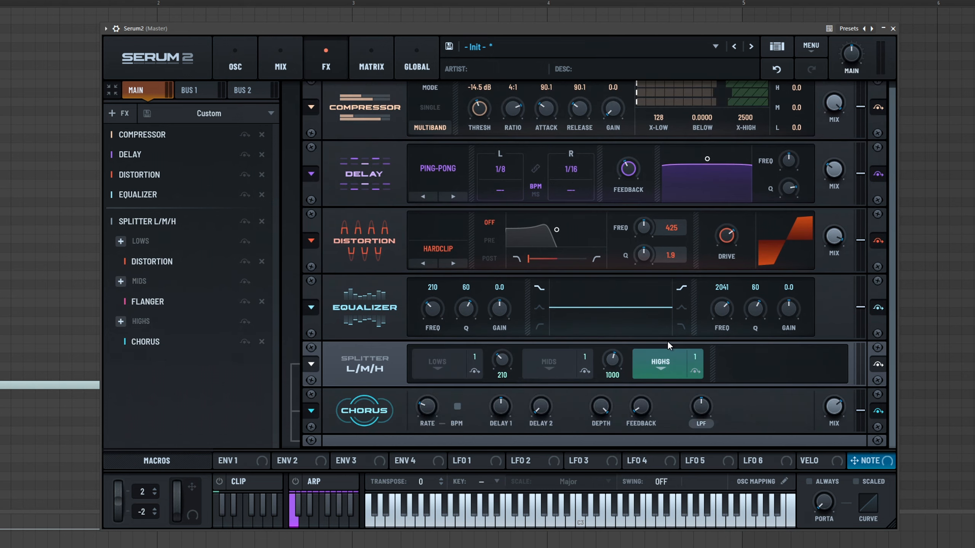
key(space)
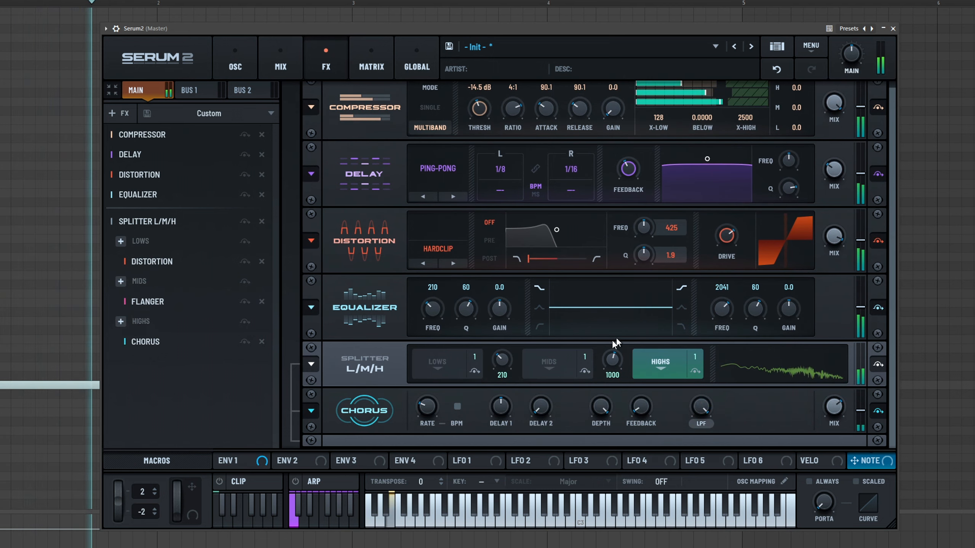
key(space)
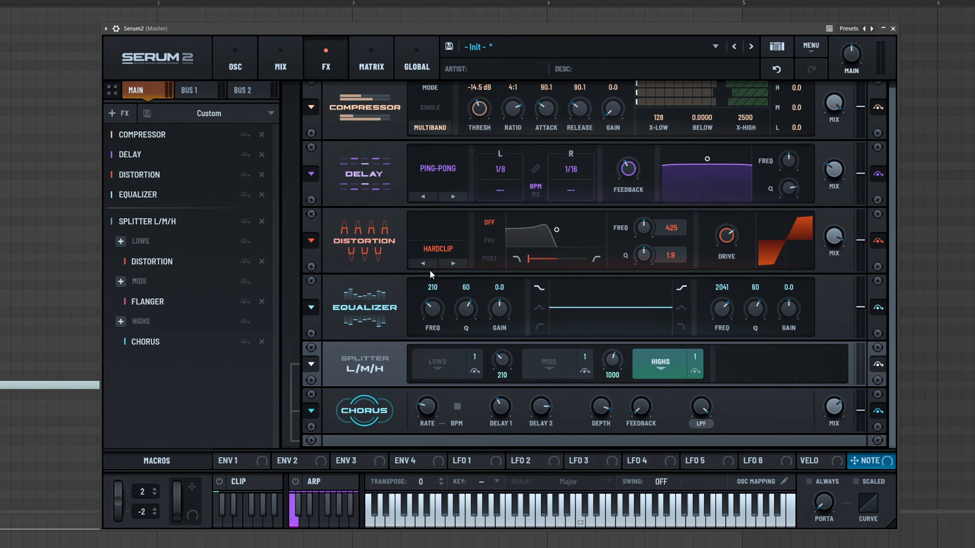
key(space)
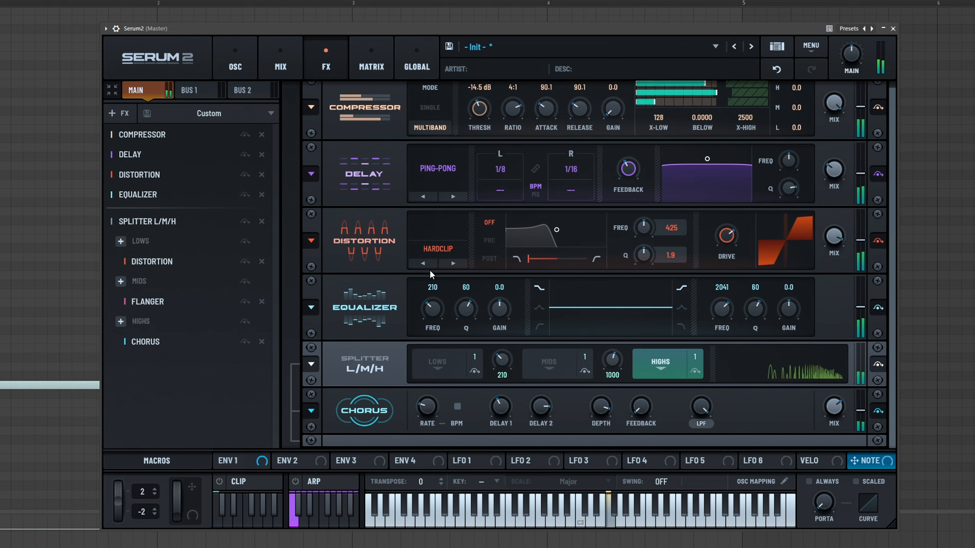
key(space)
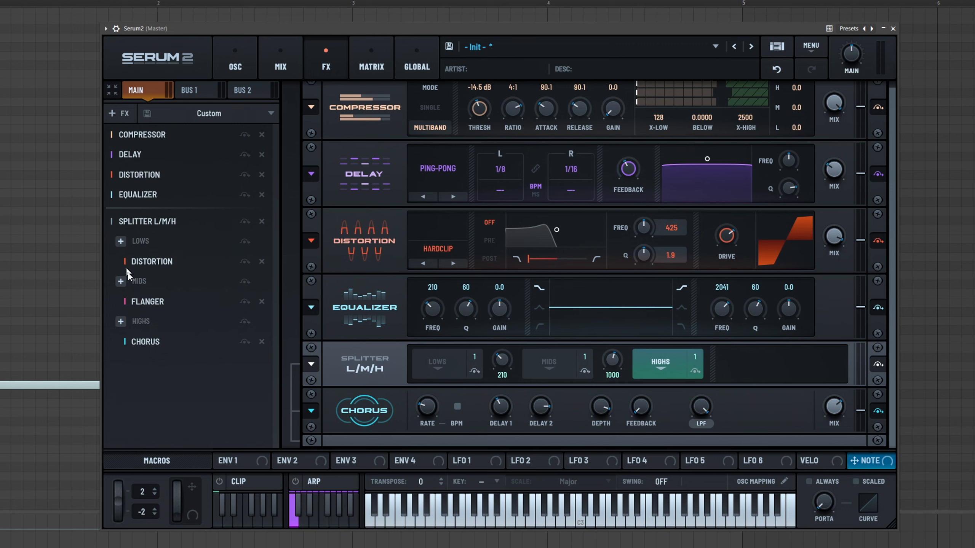
- Add a Utility effect to the end of the main chain and briefly toggle the right channel's polarity inversion
click(118, 115)
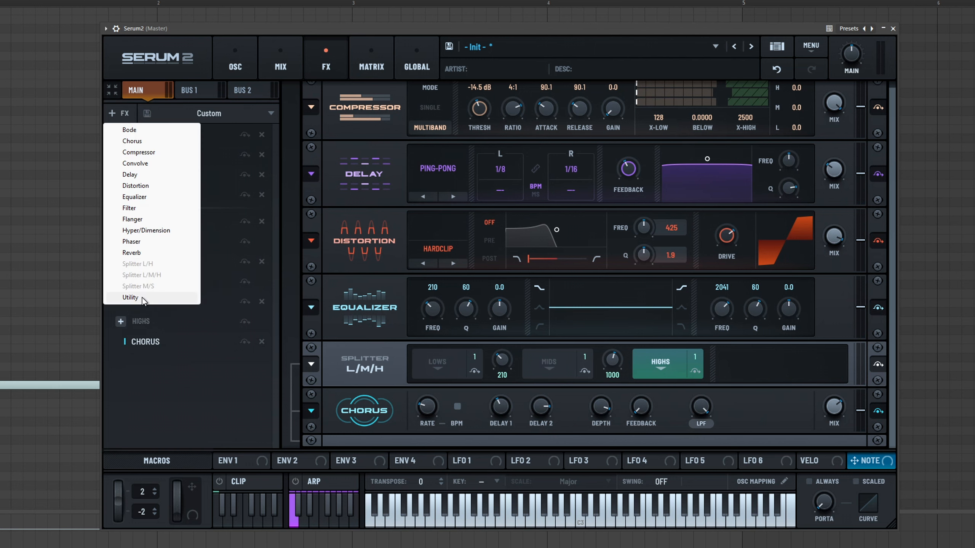
click(131, 297)
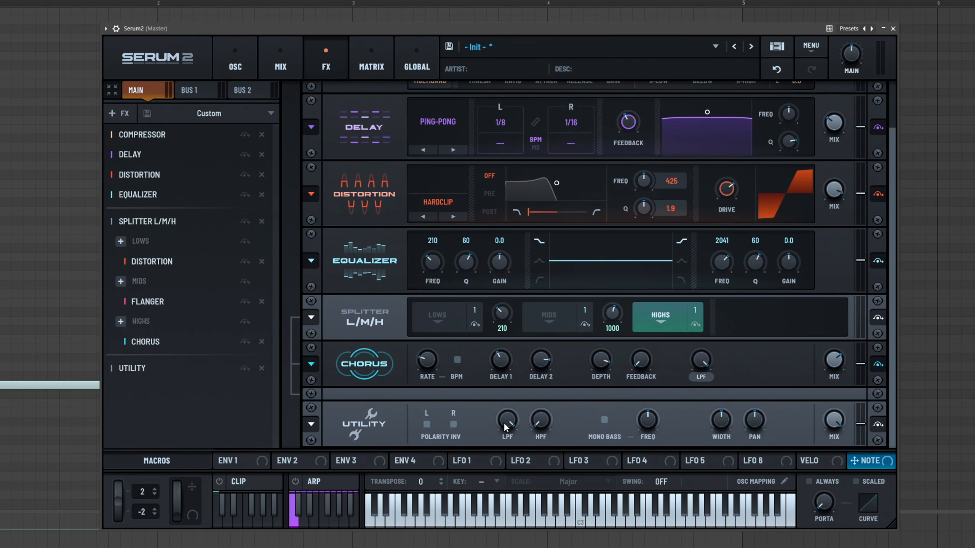
click(453, 424)
key(space)
click(453, 424)
- Adjust the Utility's low-pass filter, enable Mono Bass and lower its crossover frequency while playing
drag(507, 420, 548, 471)
click(604, 420)
drag(647, 419, 648, 414)
key(space)
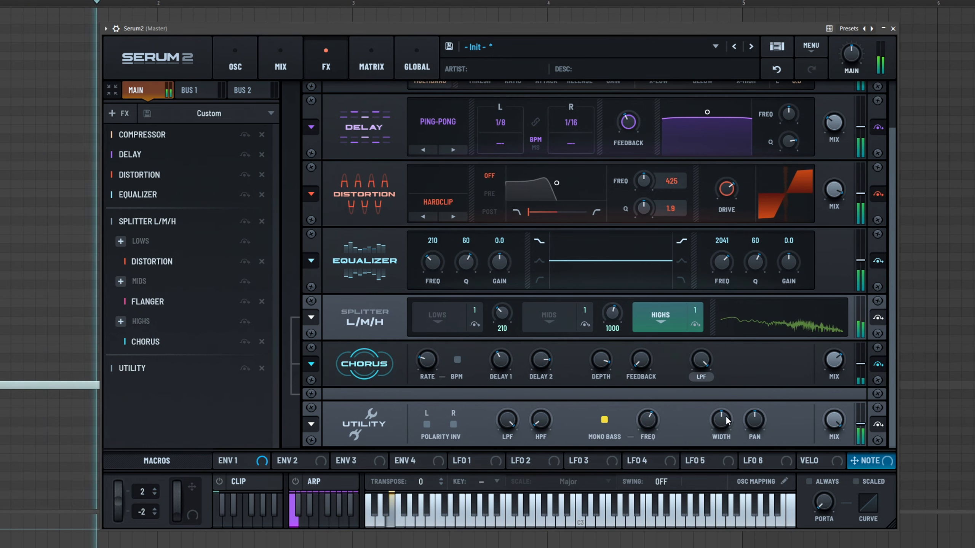
drag(647, 422, 647, 464)
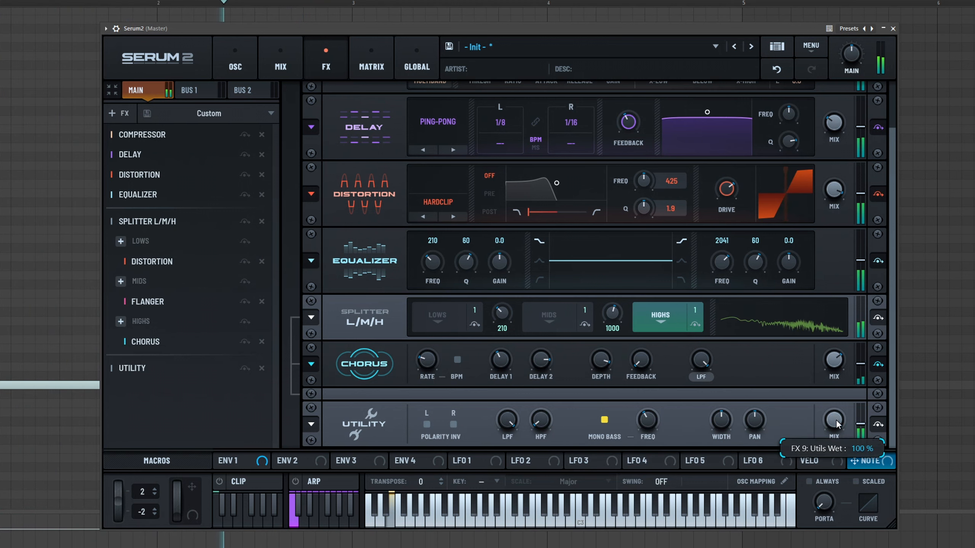
mouse_move(839, 351)
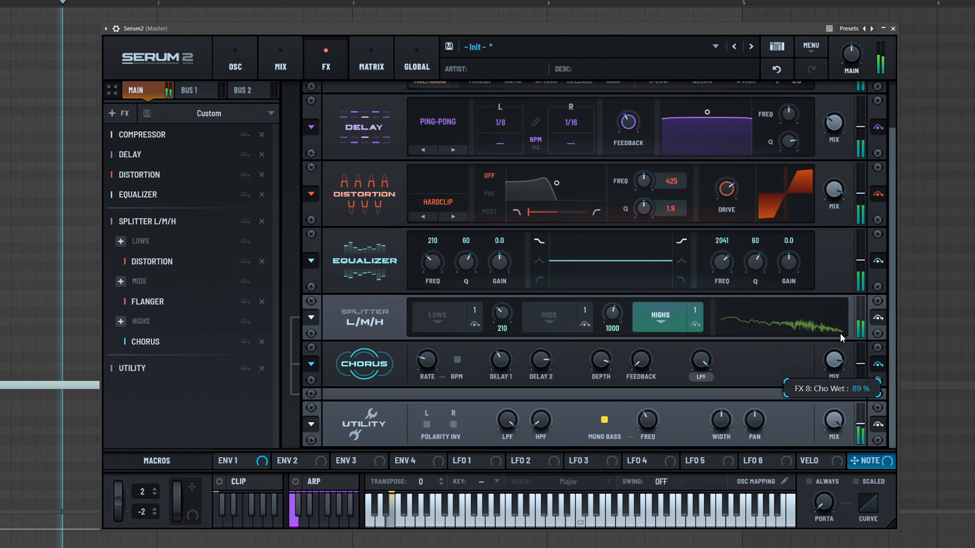
- Open the empty Bus 1 effects rack, return to the main chain, and open the mix page
click(199, 90)
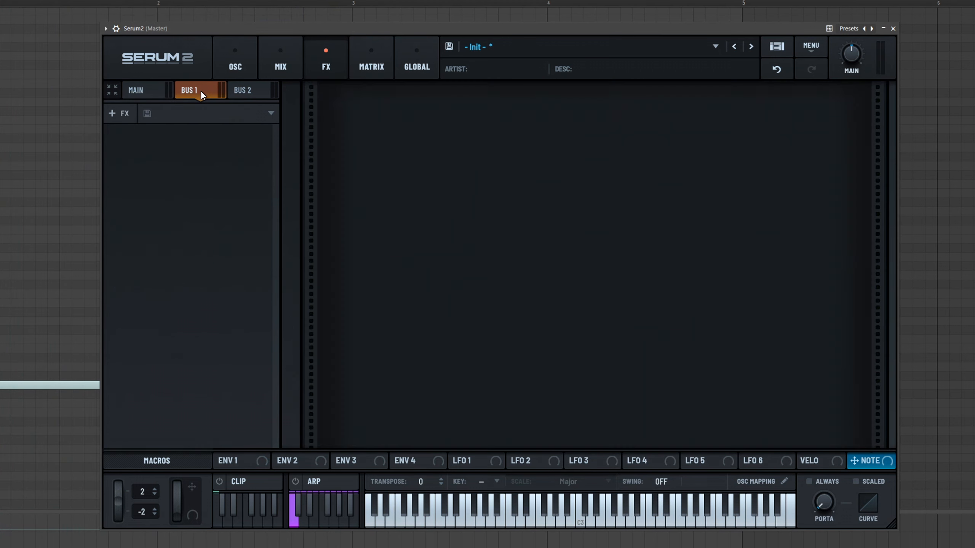
click(112, 113)
click(192, 115)
click(151, 91)
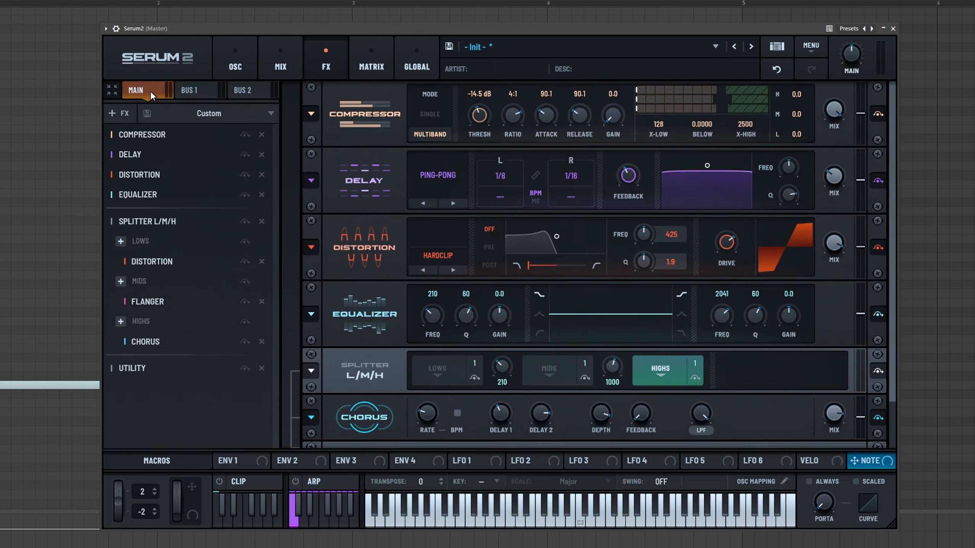
click(192, 87)
click(276, 67)
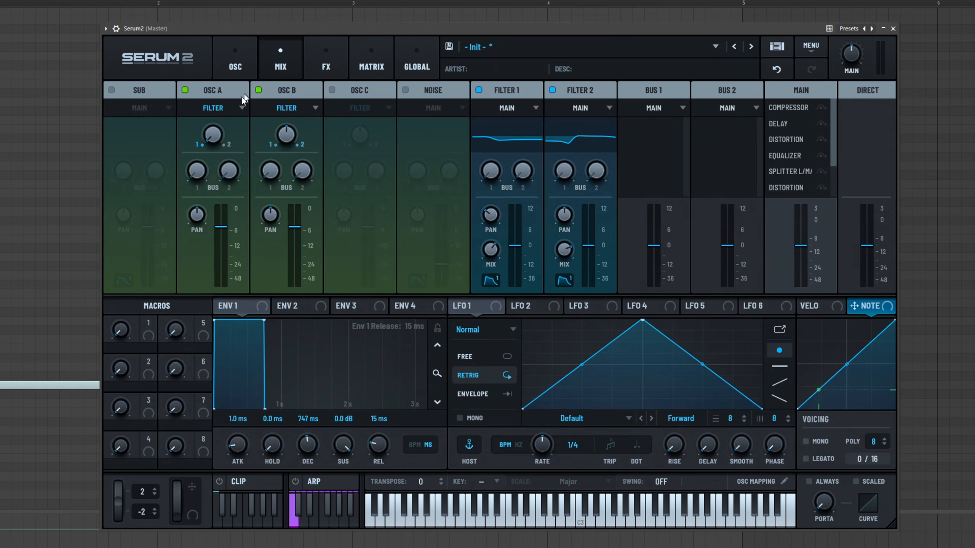
- Raise Oscillator A's Bus 1 send and add a Delay effect on Bus 1
drag(198, 179, 205, 151)
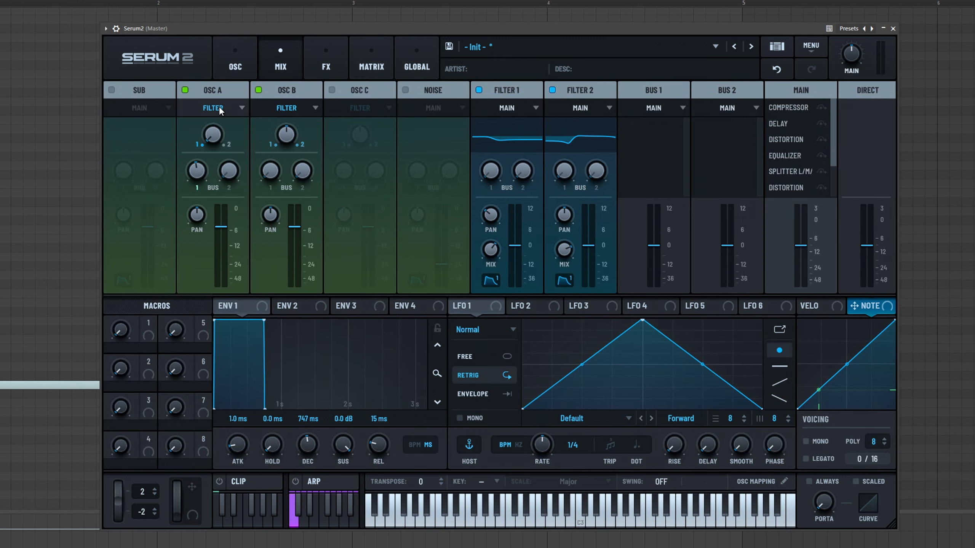
click(243, 55)
click(277, 50)
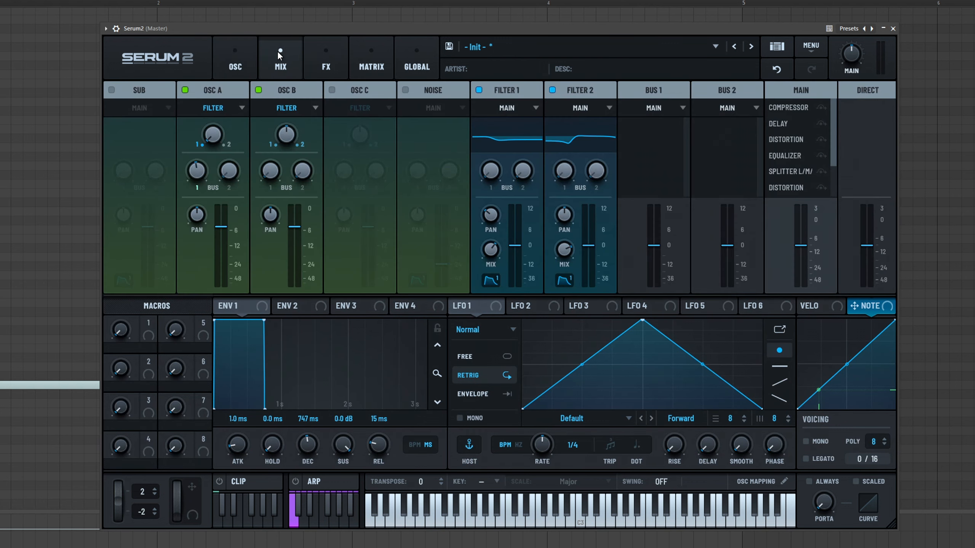
click(322, 55)
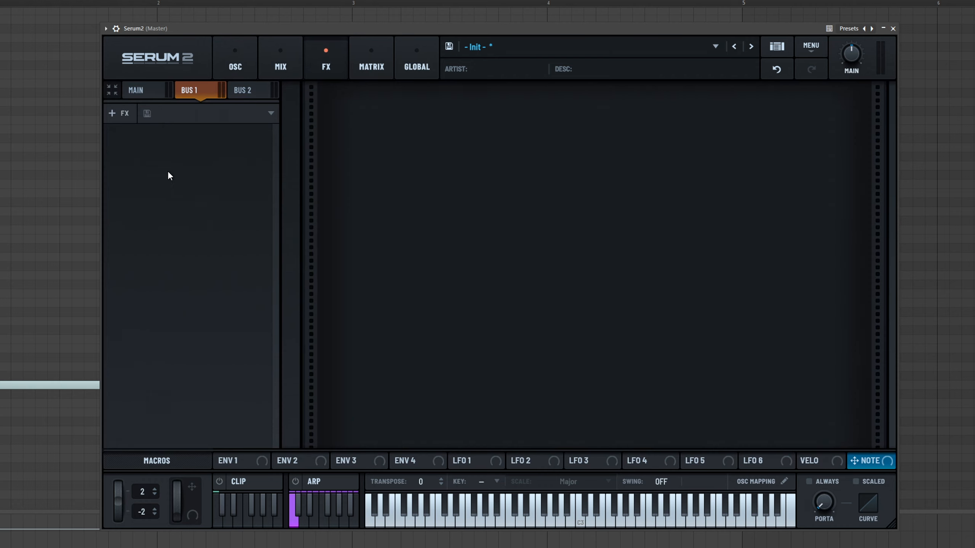
click(128, 116)
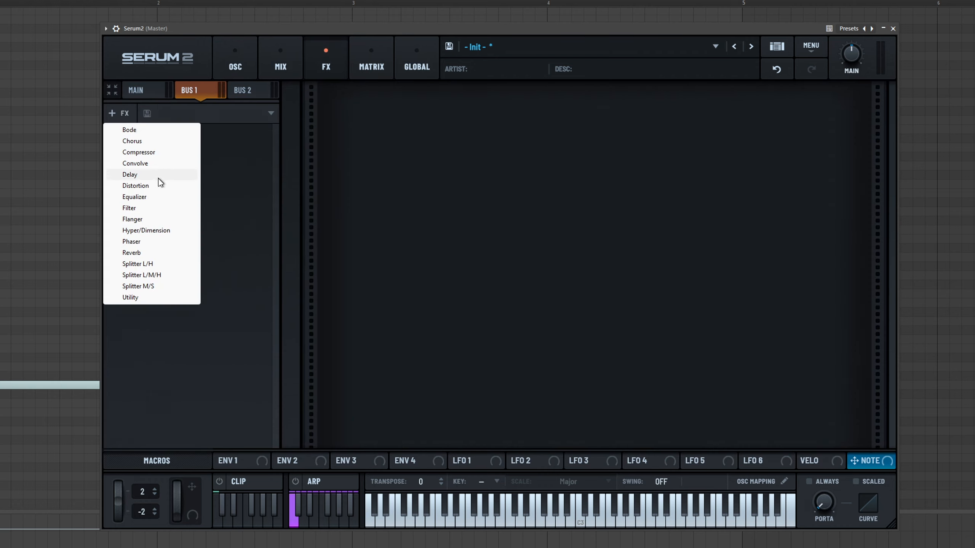
click(148, 176)
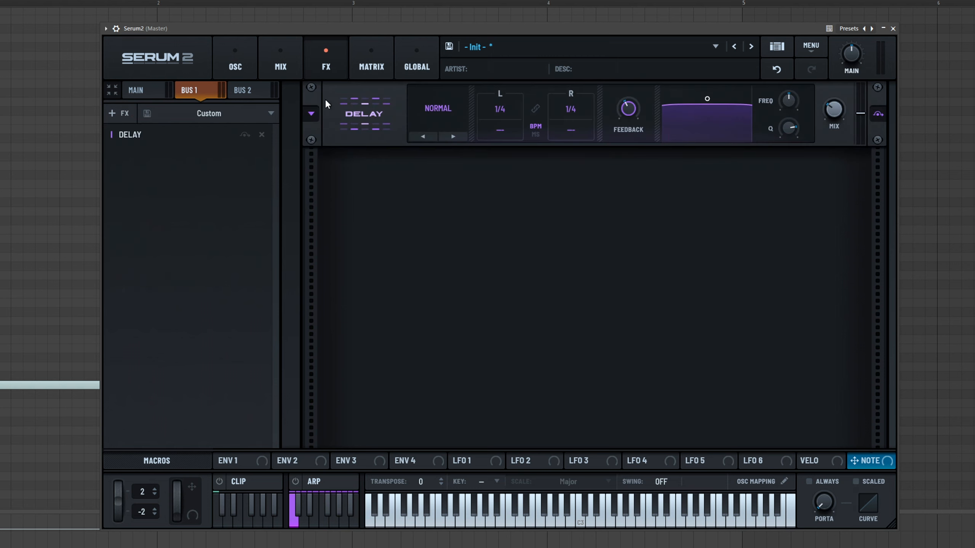
- Remove the Delay effect from the main effects chain
click(278, 72)
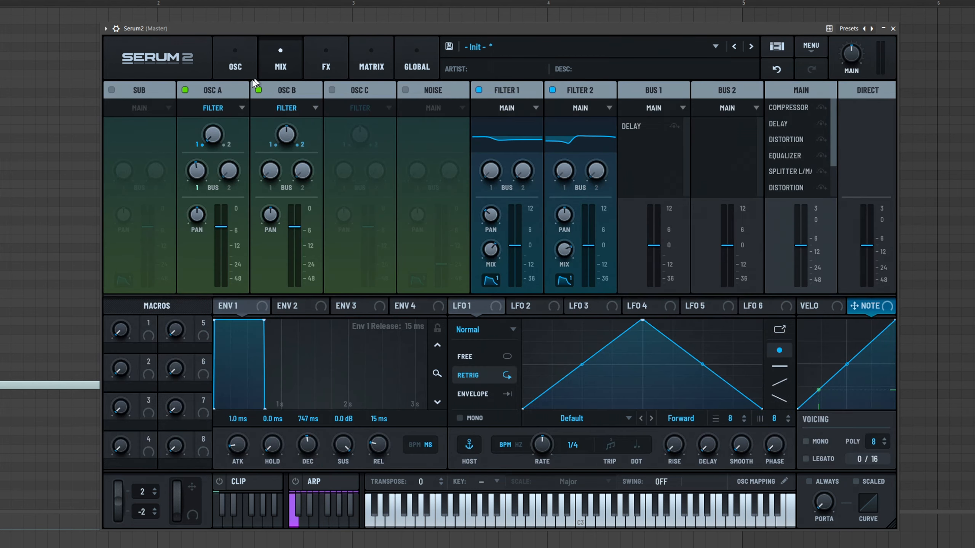
click(307, 63)
click(135, 90)
click(262, 154)
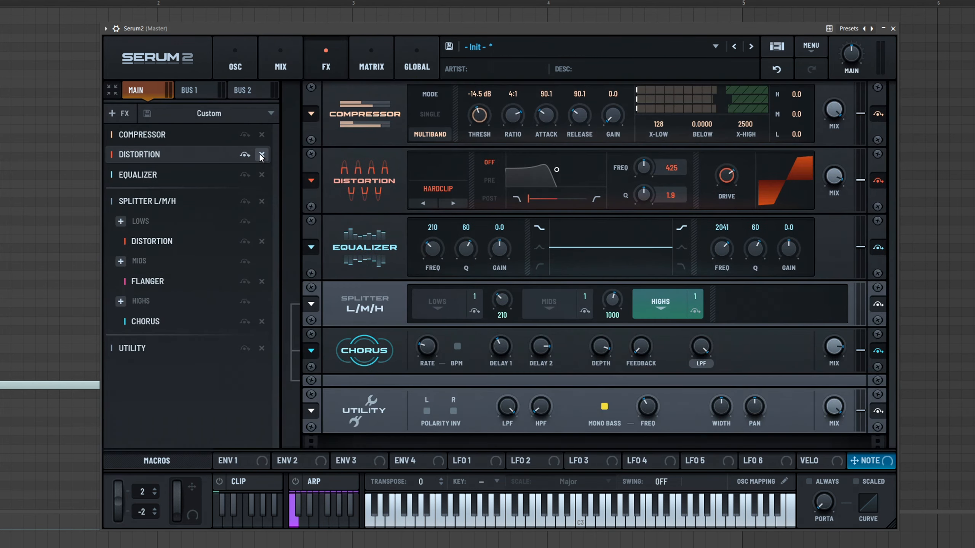
- Adjust Oscillator A's Bus 1 send amount on the mix page
click(291, 64)
drag(203, 182, 211, 276)
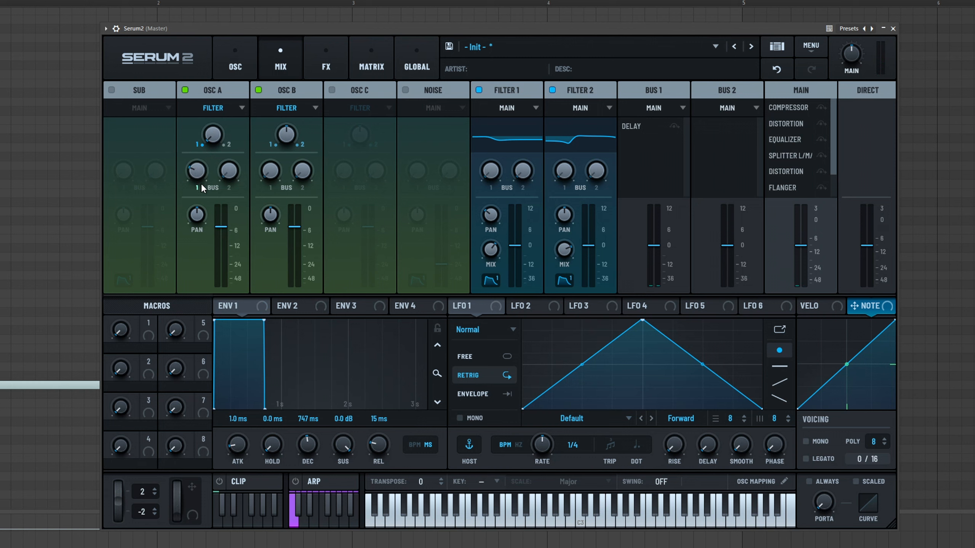
drag(199, 175, 202, 144)
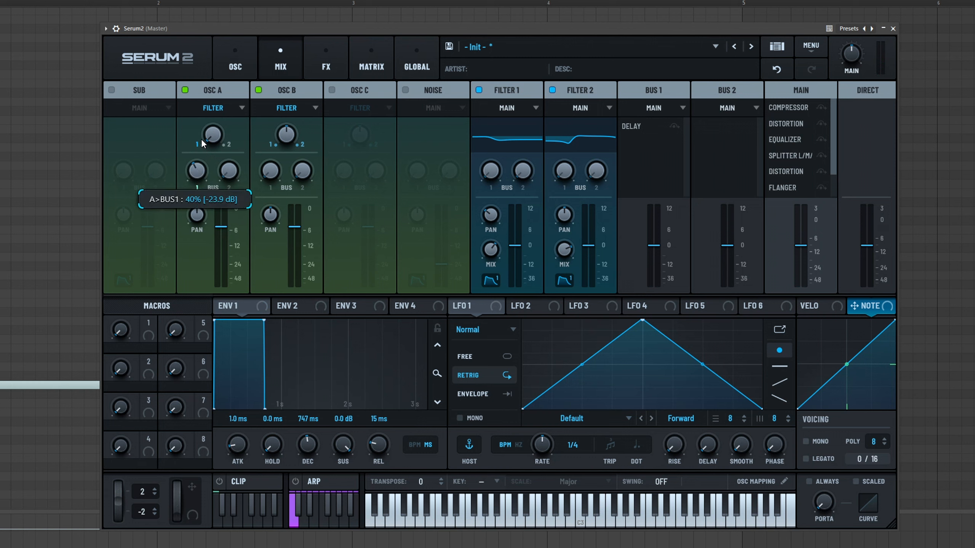
right_click(202, 170)
click(198, 174)
drag(197, 174, 210, 156)
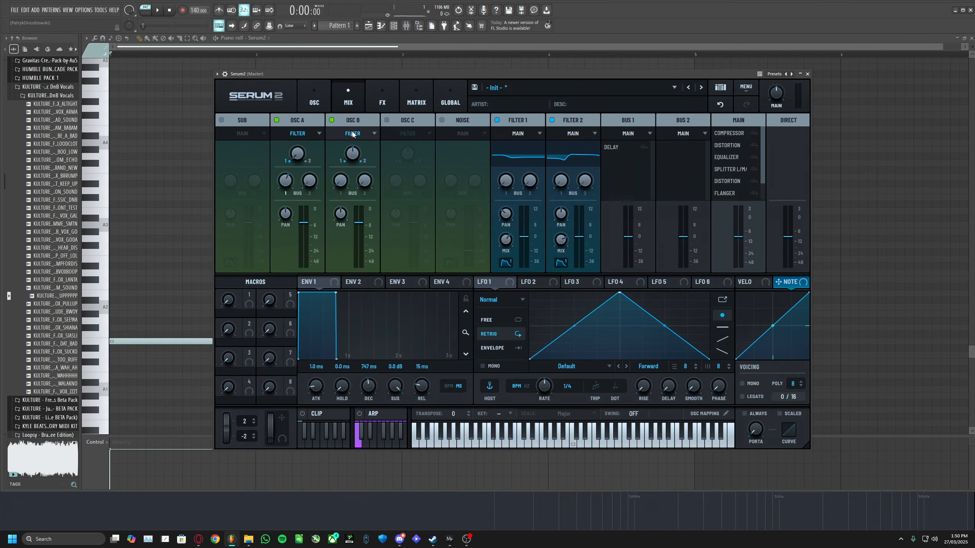
- Open the host's mixer and look through its inserts for the Serum channel
key(F9)
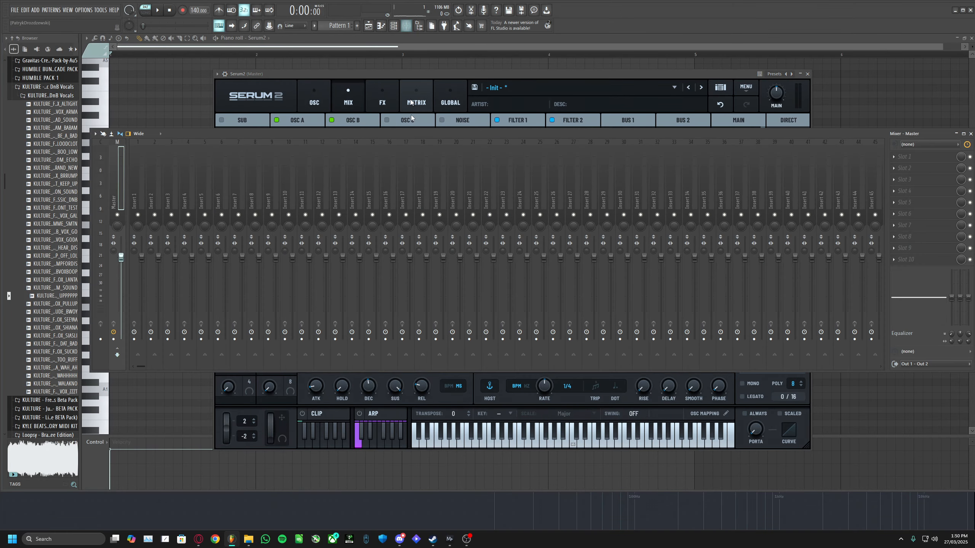
drag(330, 142, 326, 171)
click(285, 227)
click(273, 248)
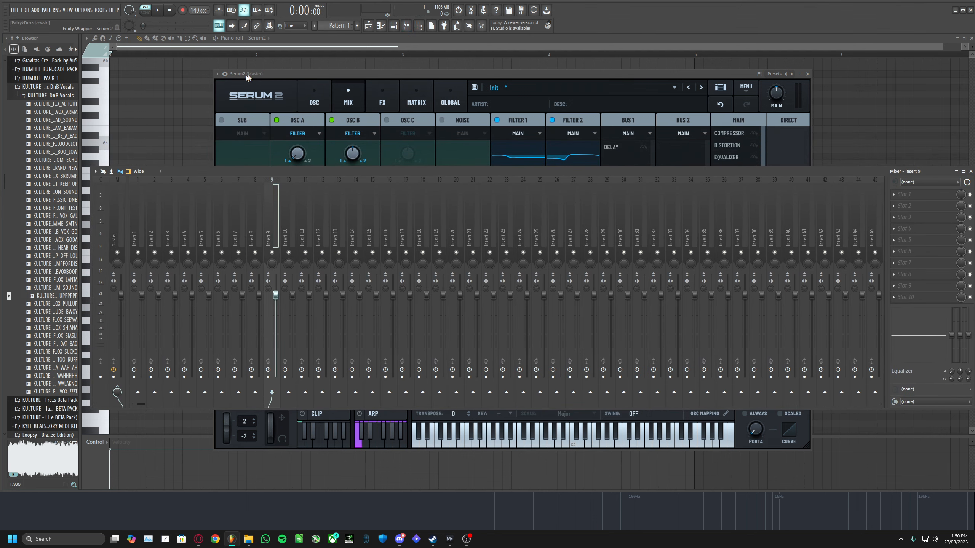
click(225, 74)
click(807, 96)
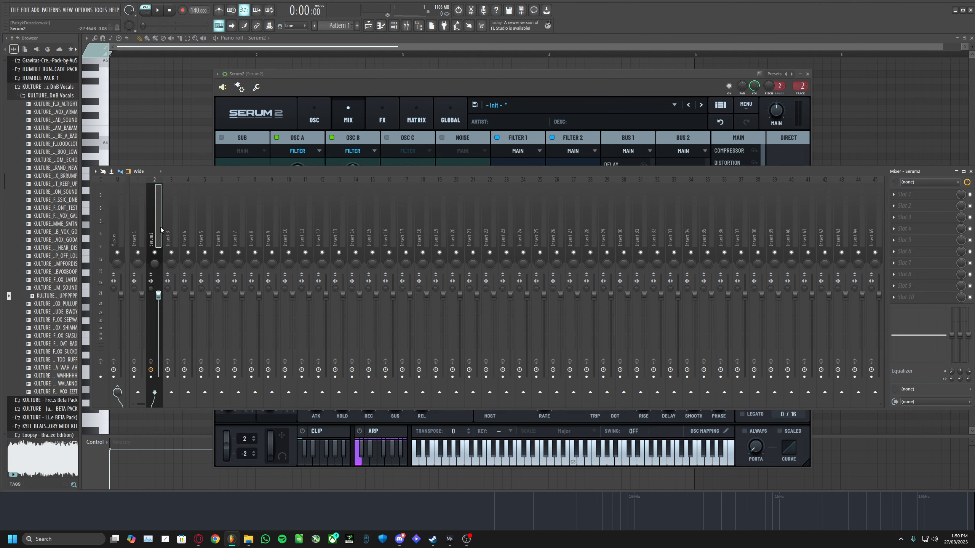
right_click(177, 237)
click(175, 220)
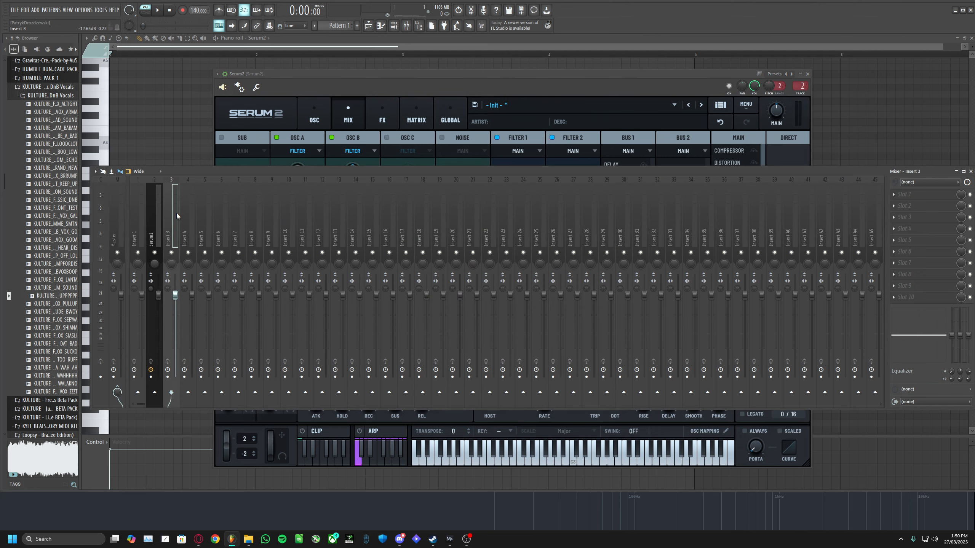
click(403, 88)
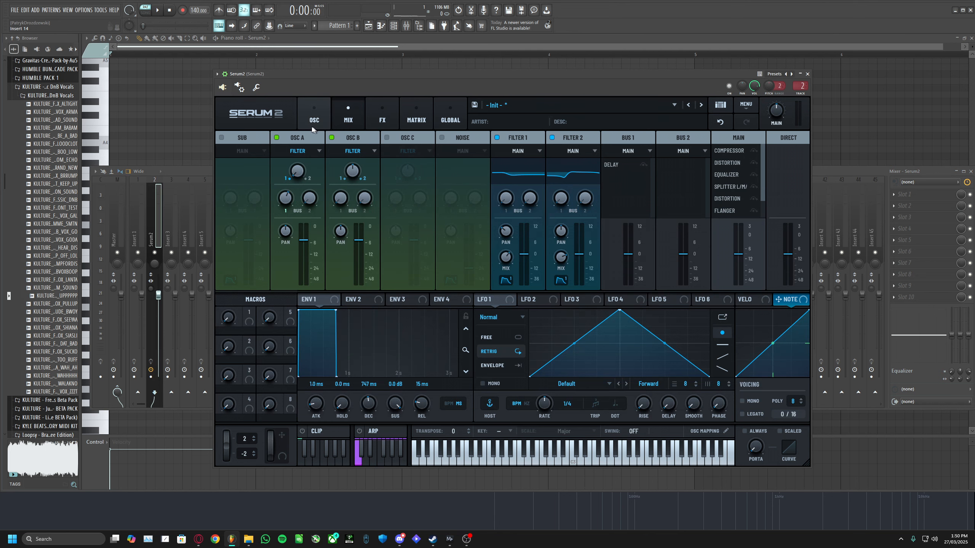
- Look through the Bus 1, Bus 2 and Main effect racks, then the Matrix, Global and OSC pages
click(383, 111)
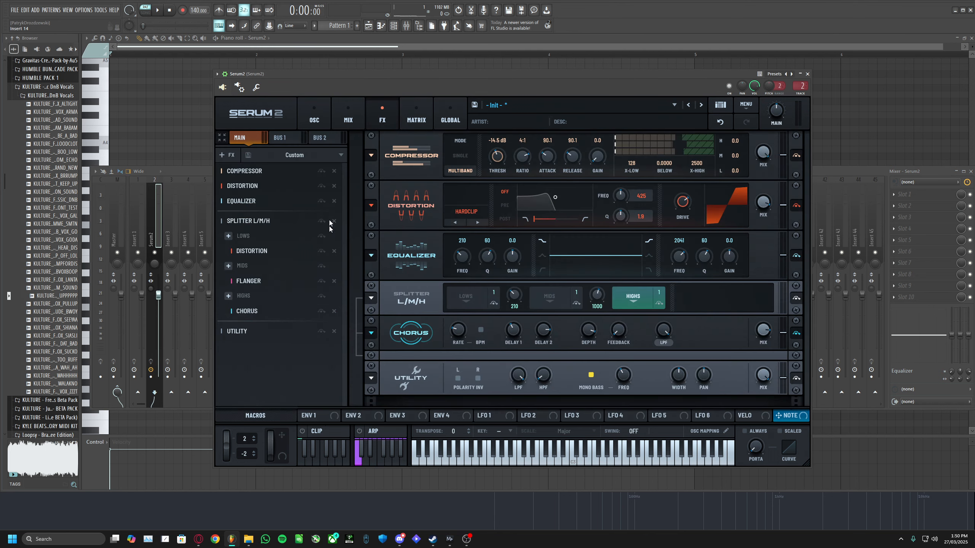
click(279, 137)
click(323, 138)
click(288, 138)
click(244, 140)
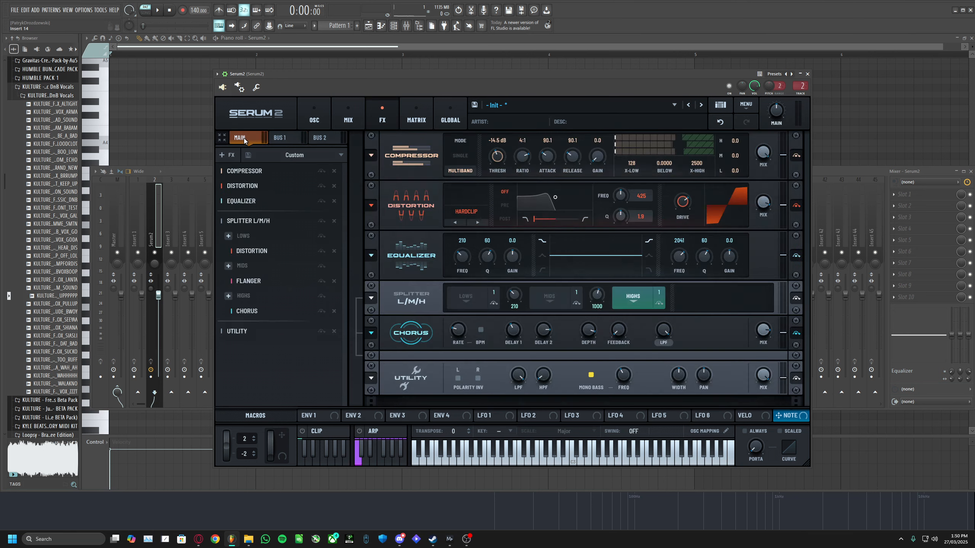
click(417, 115)
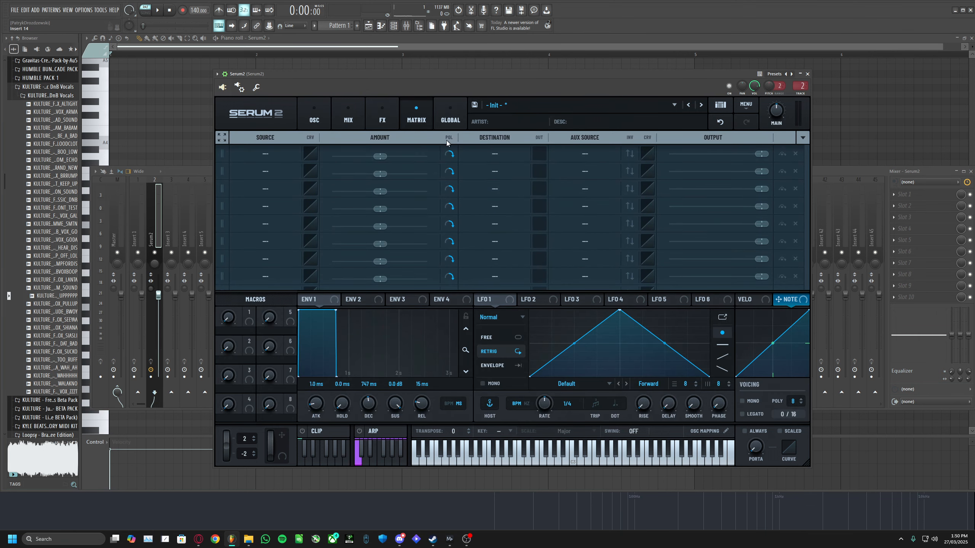
click(452, 120)
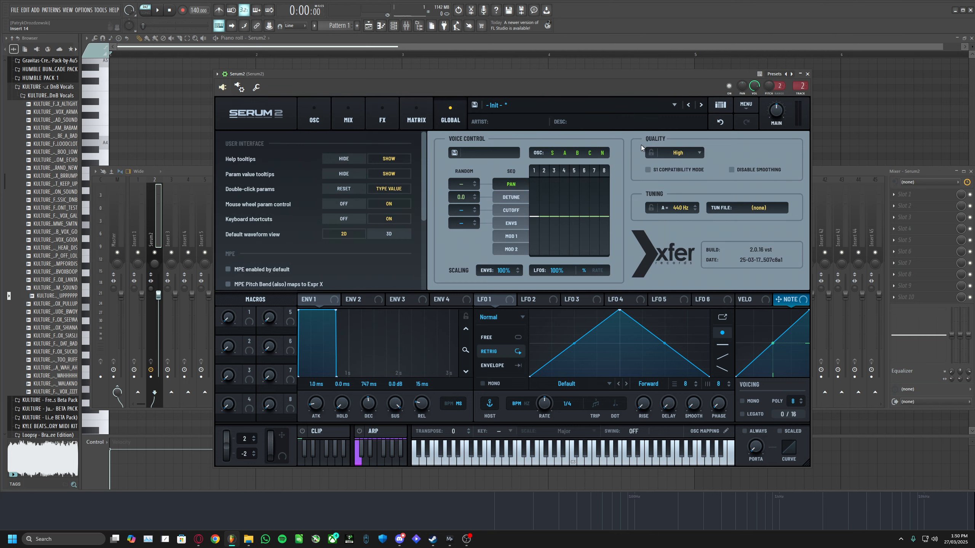
click(314, 116)
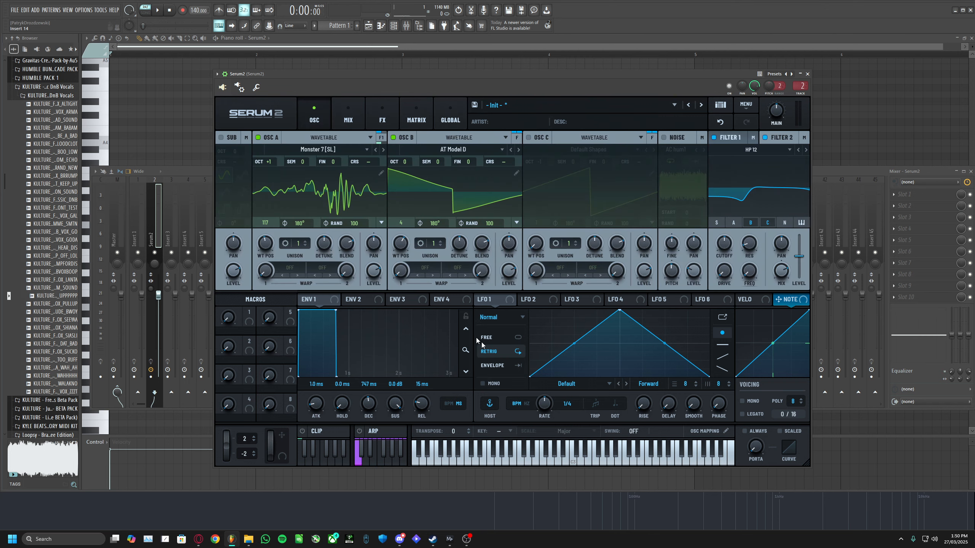
- Open the preset menu to browse the factory preset categories, then close it
drag(506, 91, 495, 88)
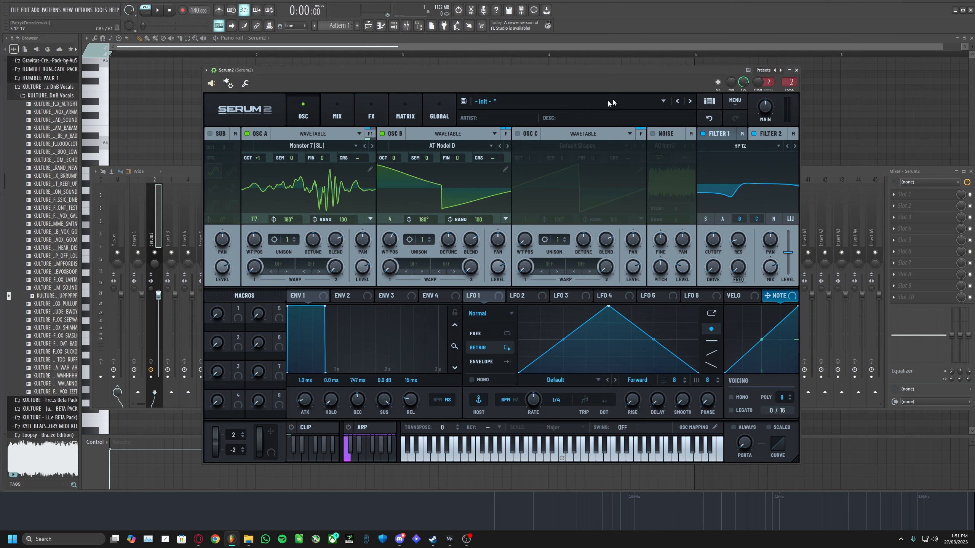
click(502, 103)
mouse_move(503, 123)
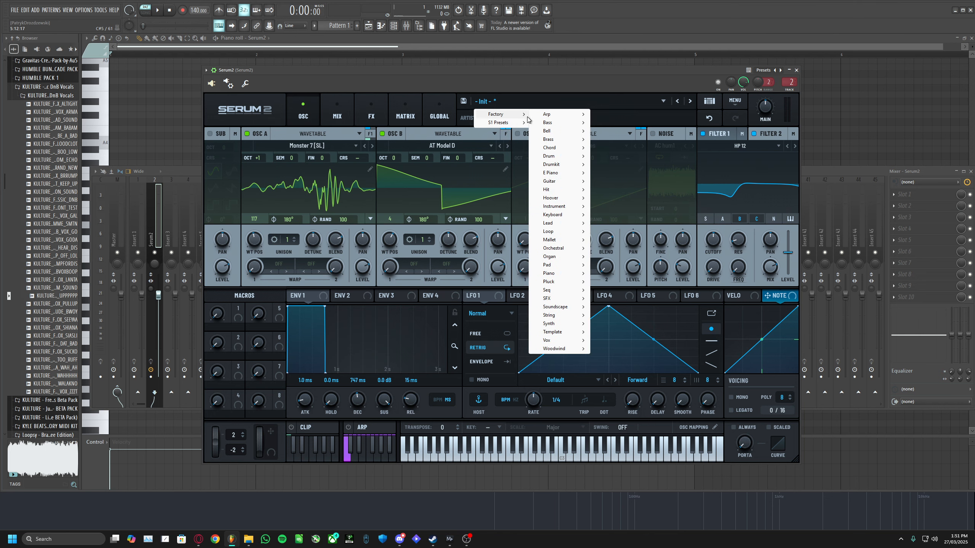
click(532, 80)
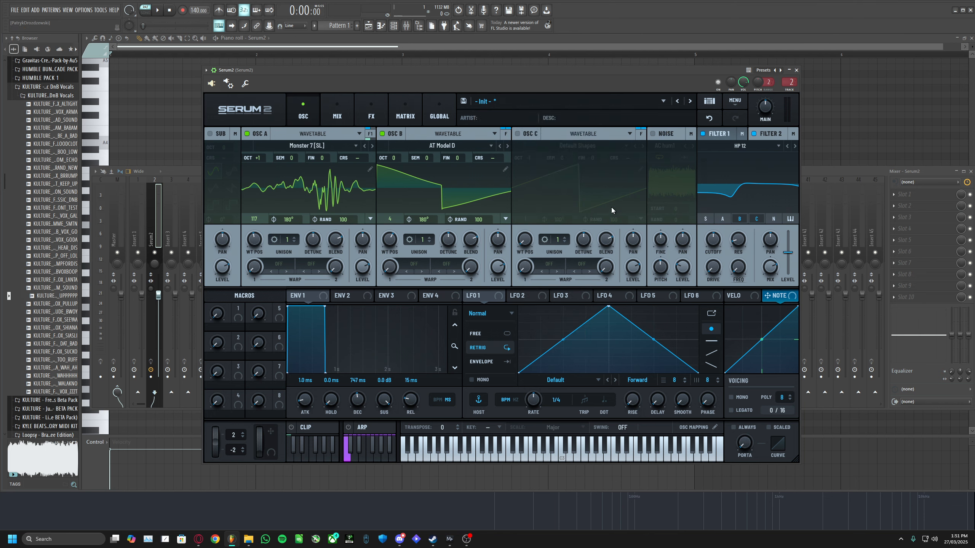